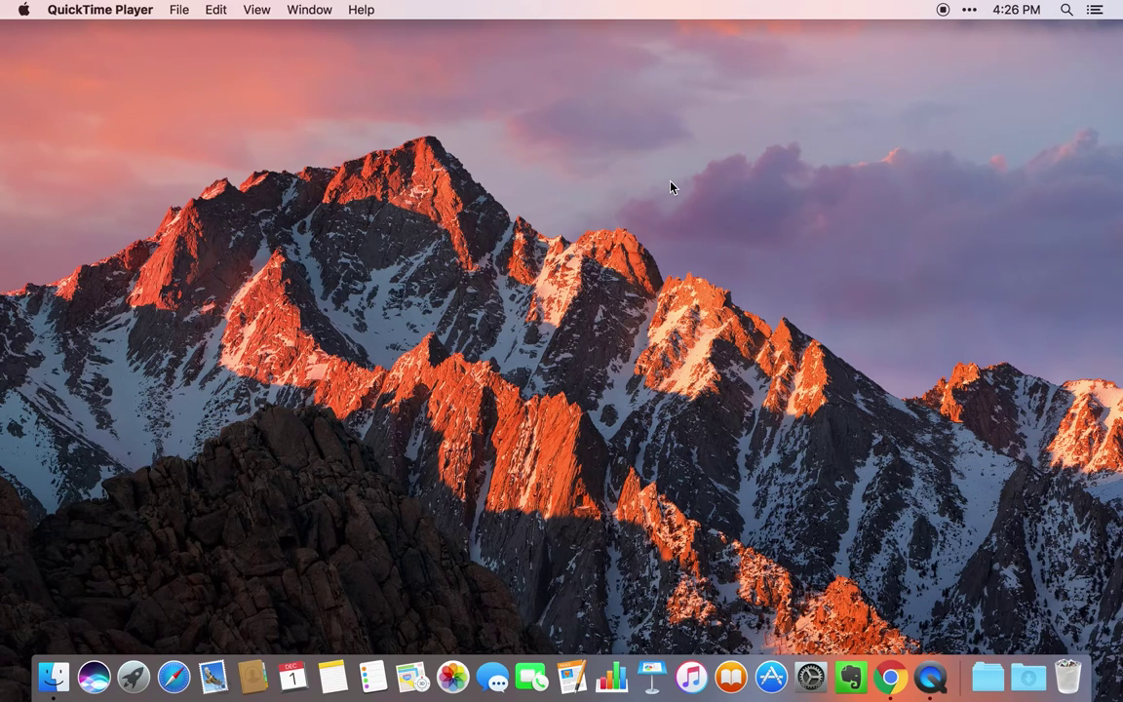
- Show the Bartender Bar of hidden menu-bar icons from the '…' icon
{"action": "left_click", "coordinate": [969, 9]}
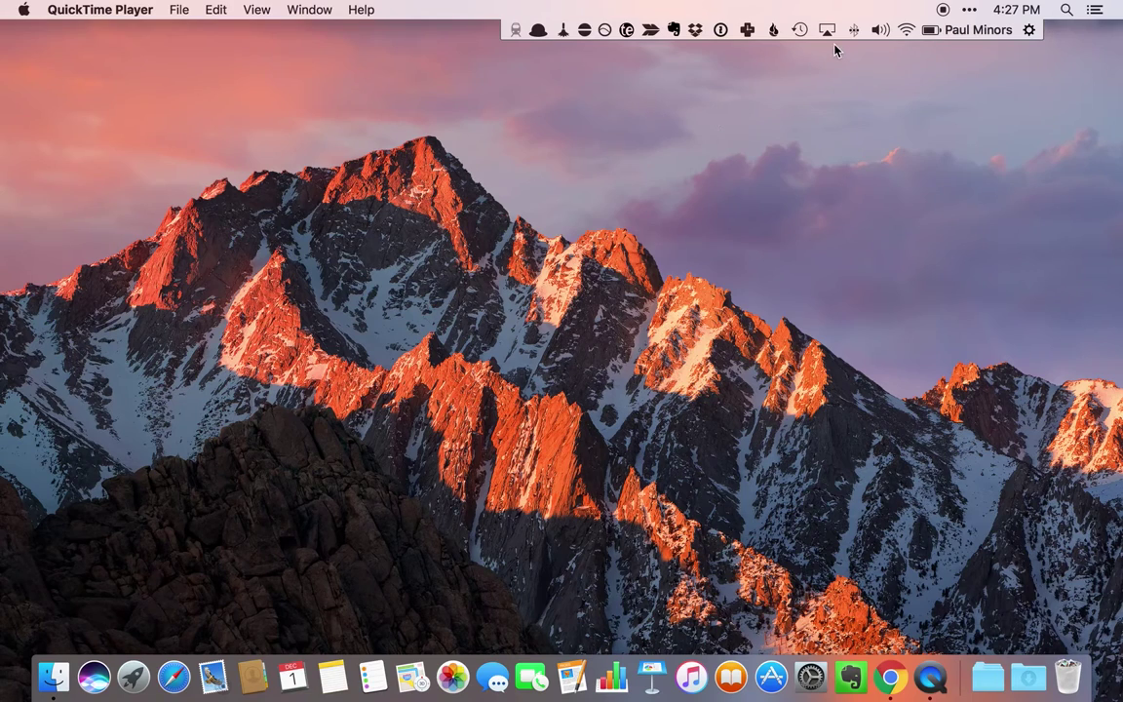
- Hide the hidden-icons row, then briefly open and close Spotlight and Notification Center
{"action": "left_click", "coordinate": [969, 9]}
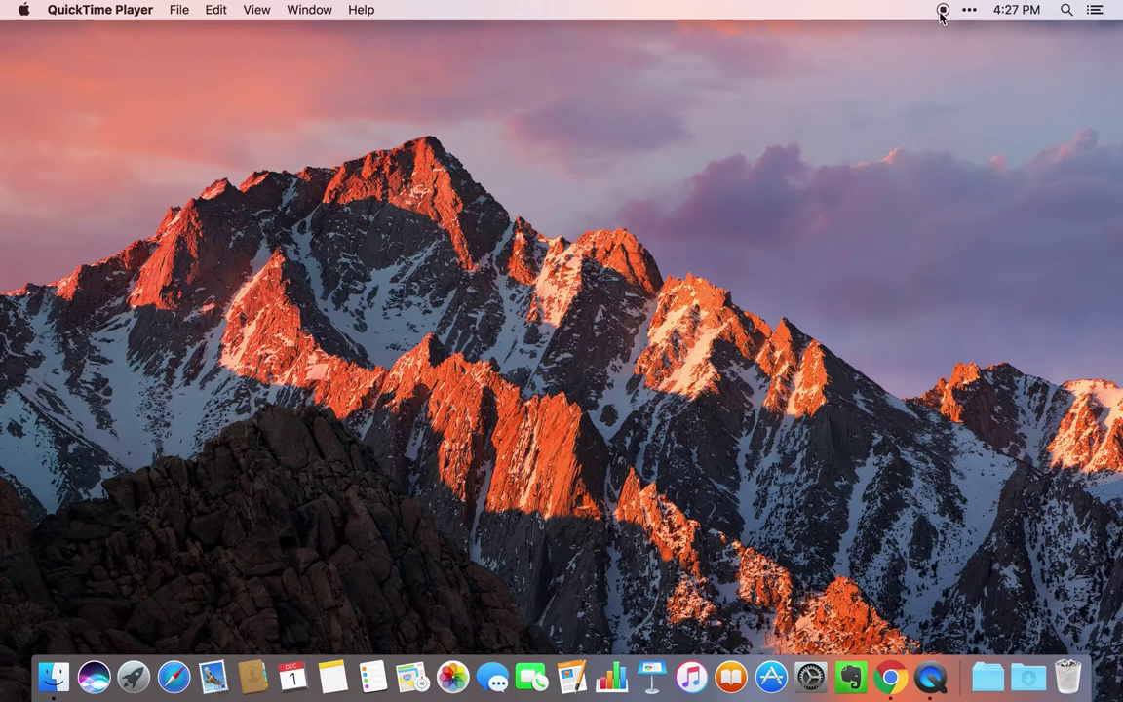
{"action": "left_click", "coordinate": [1066, 12]}
{"action": "left_click", "coordinate": [1066, 12]}
{"action": "left_click", "coordinate": [1095, 10]}
{"action": "left_click", "coordinate": [1095, 10]}
- Toggle the Bartender Bar of hidden icons off and on, leaving it shown
{"action": "left_click", "coordinate": [974, 13]}
{"action": "left_click", "coordinate": [975, 13]}
{"action": "left_click", "coordinate": [975, 14]}
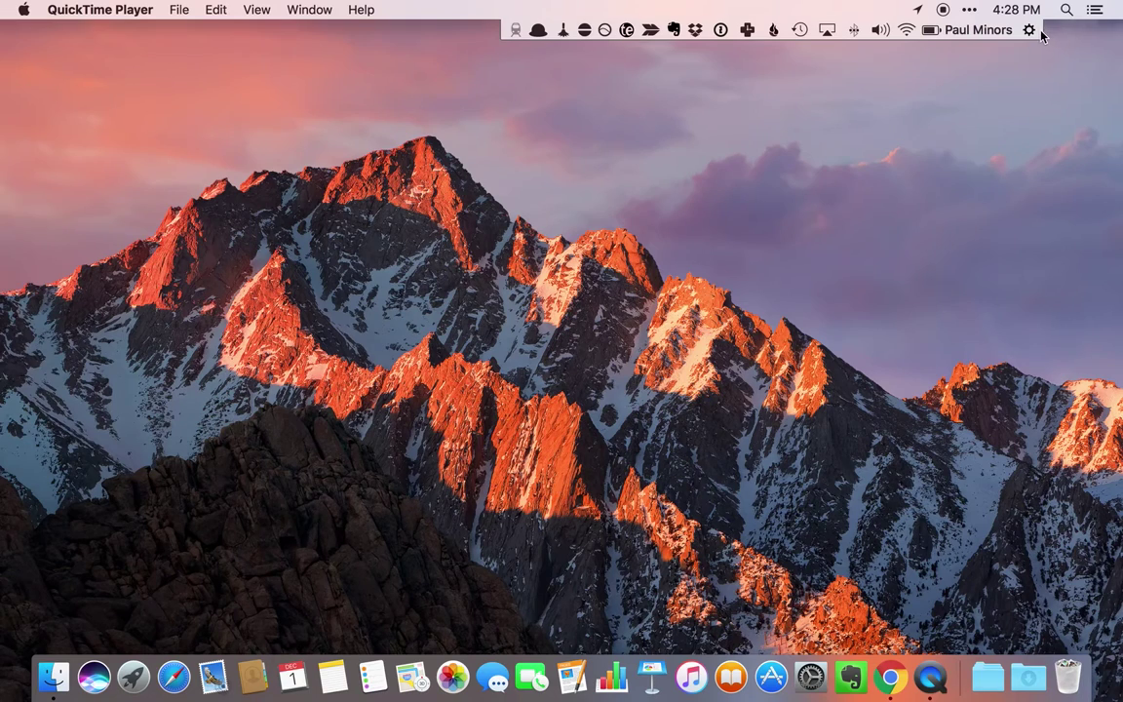
{"action": "left_click", "coordinate": [972, 11]}
{"action": "left_click", "coordinate": [973, 14]}
- Open Bartender Preferences and view the Alfred 3 and Amphetamine menu-item settings
{"action": "left_click", "coordinate": [1029, 30]}
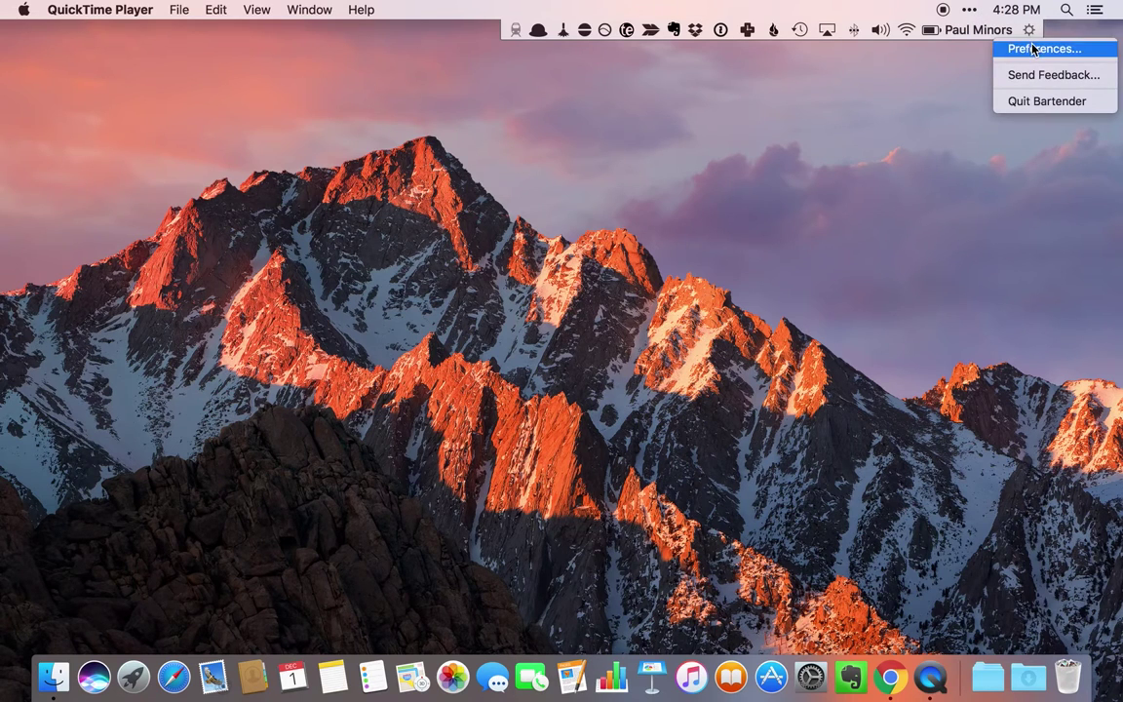
{"action": "left_click", "coordinate": [1033, 49]}
{"action": "left_click_drag", "start_coordinate": [684, 148], "coordinate": [539, 82]}
{"action": "left_click", "coordinate": [338, 186]}
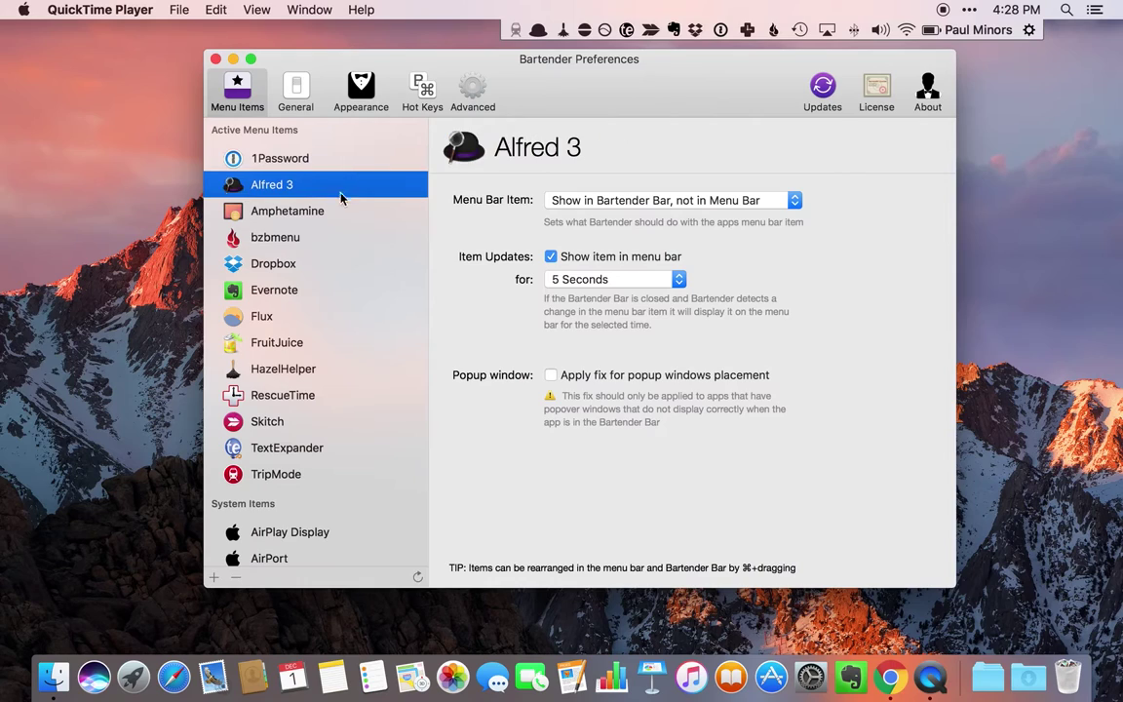
{"action": "left_click", "coordinate": [343, 211]}
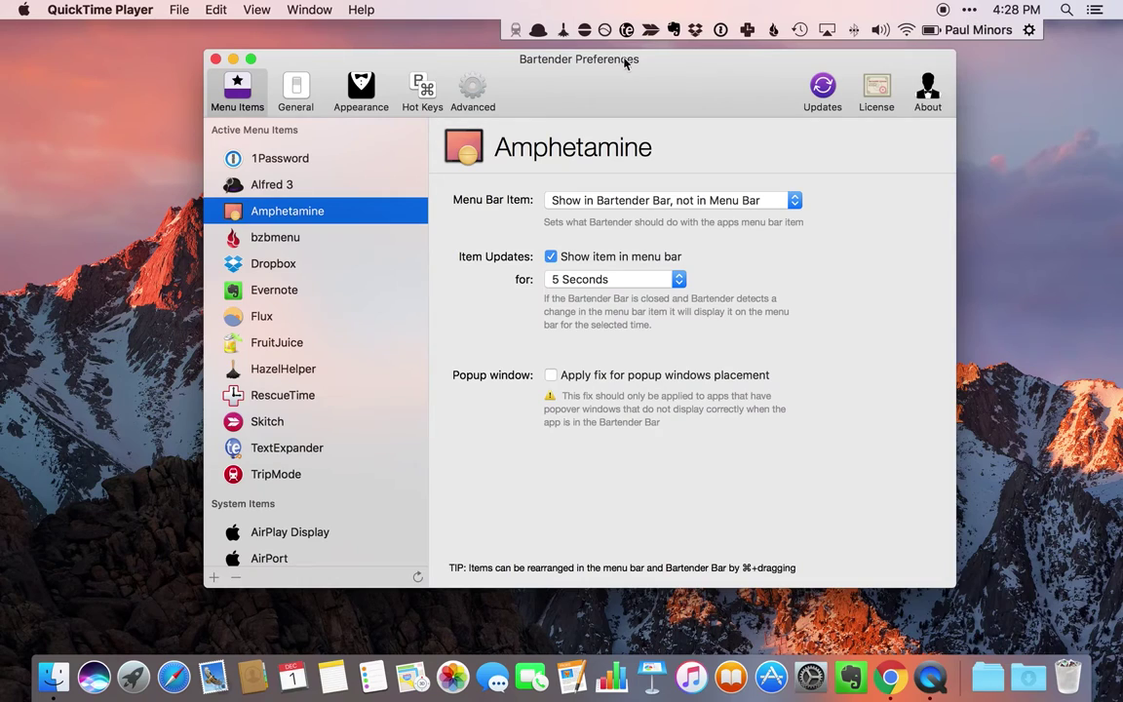
{"action": "left_click", "coordinate": [968, 9]}
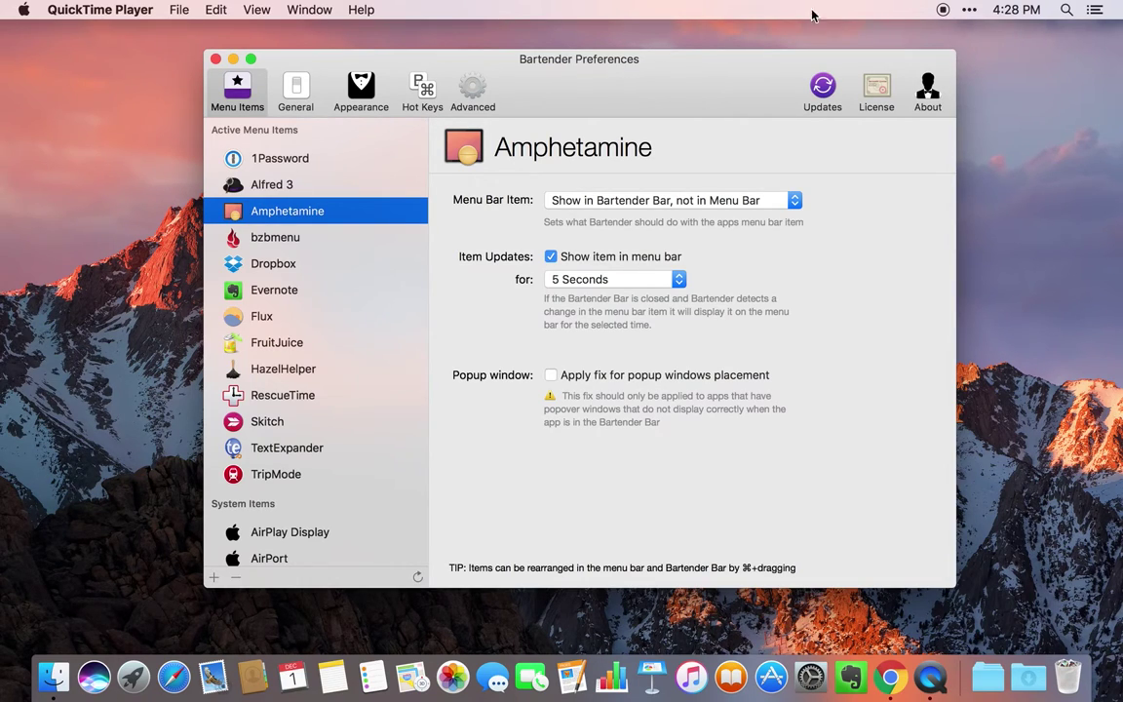
- Browse Bartender's General, Appearance and Hot Keys settings, then close the preferences
{"action": "mouse_move", "coordinate": [869, 18]}
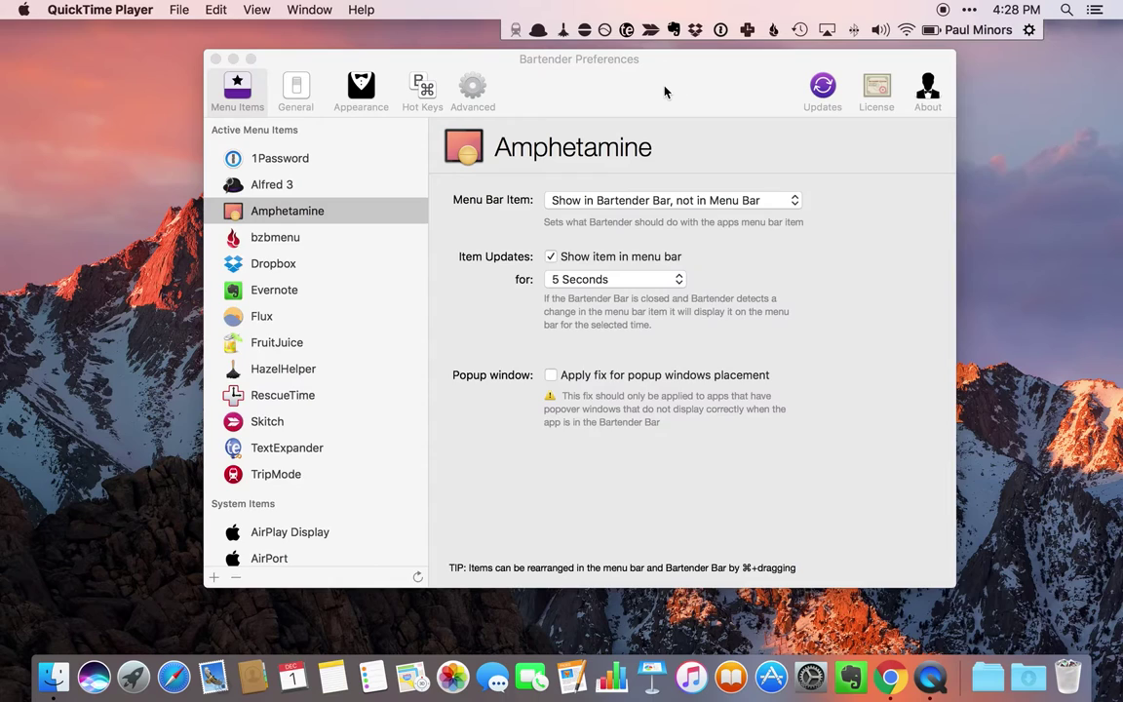
{"action": "left_click", "coordinate": [638, 93]}
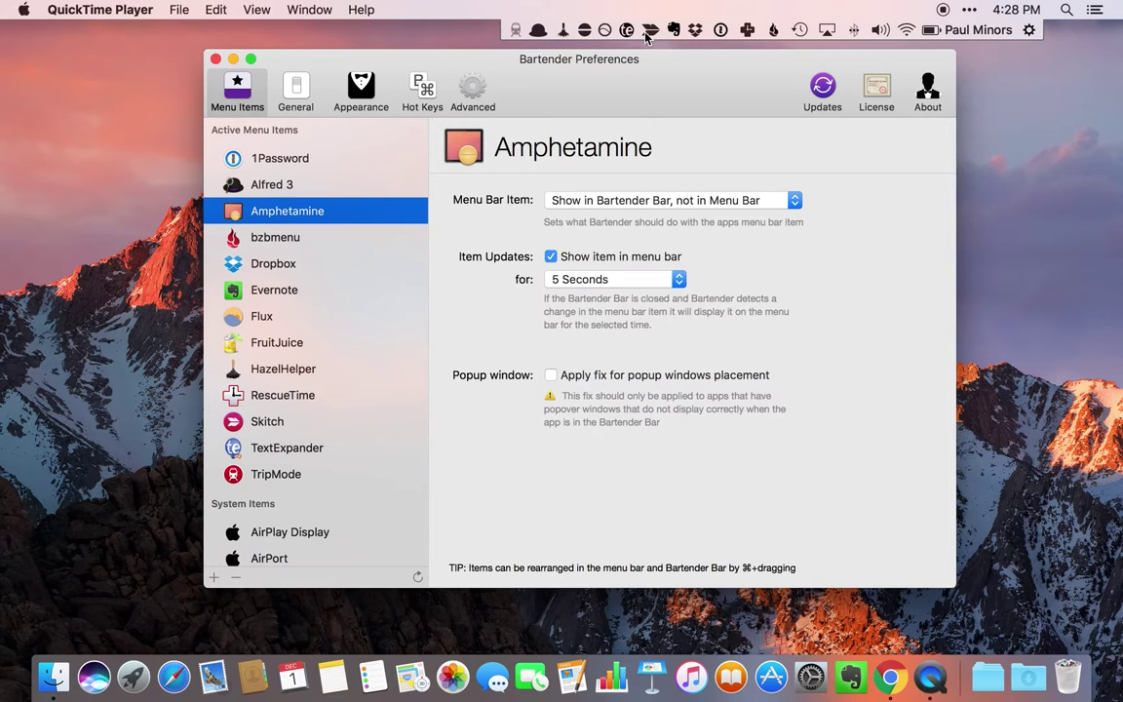
{"action": "left_click_drag", "start_coordinate": [591, 115], "coordinate": [558, 99]}
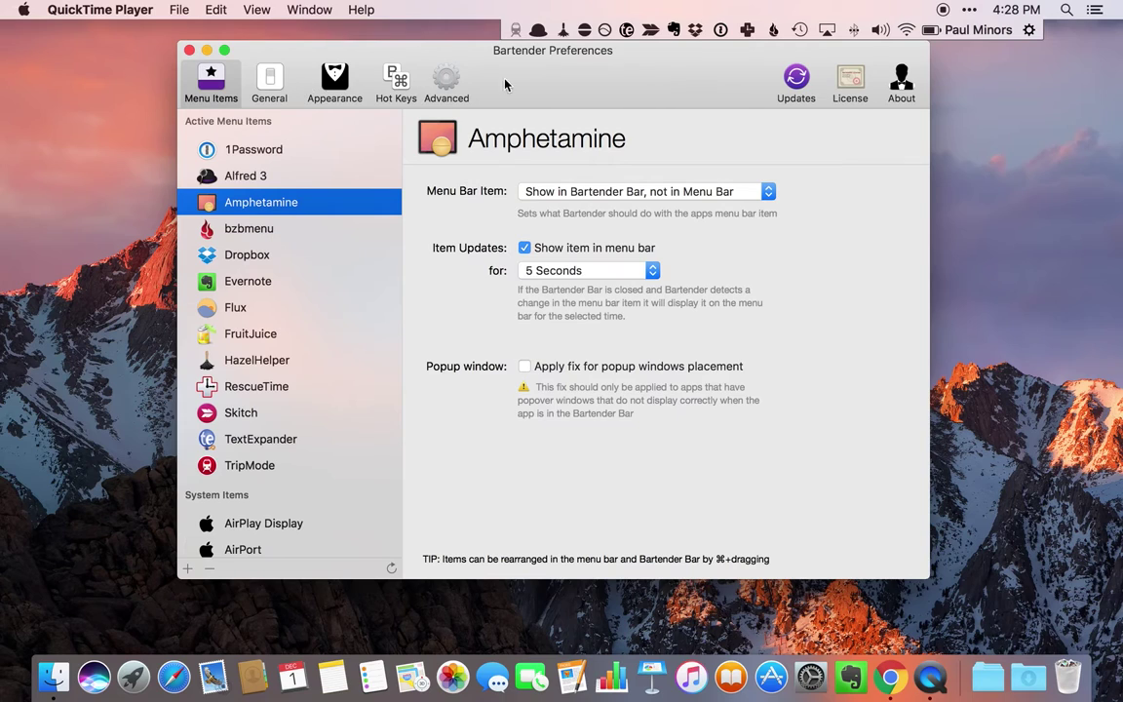
{"action": "left_click", "coordinate": [257, 80]}
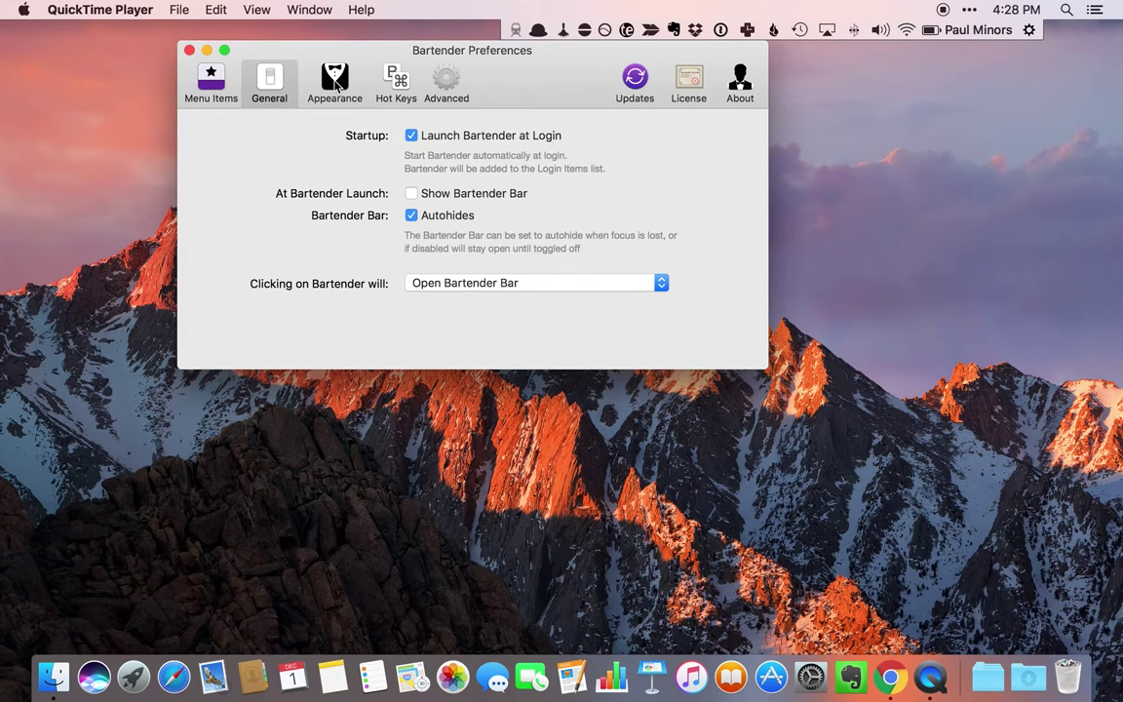
{"action": "left_click", "coordinate": [336, 85]}
{"action": "left_click_drag", "start_coordinate": [524, 83], "coordinate": [609, 100]}
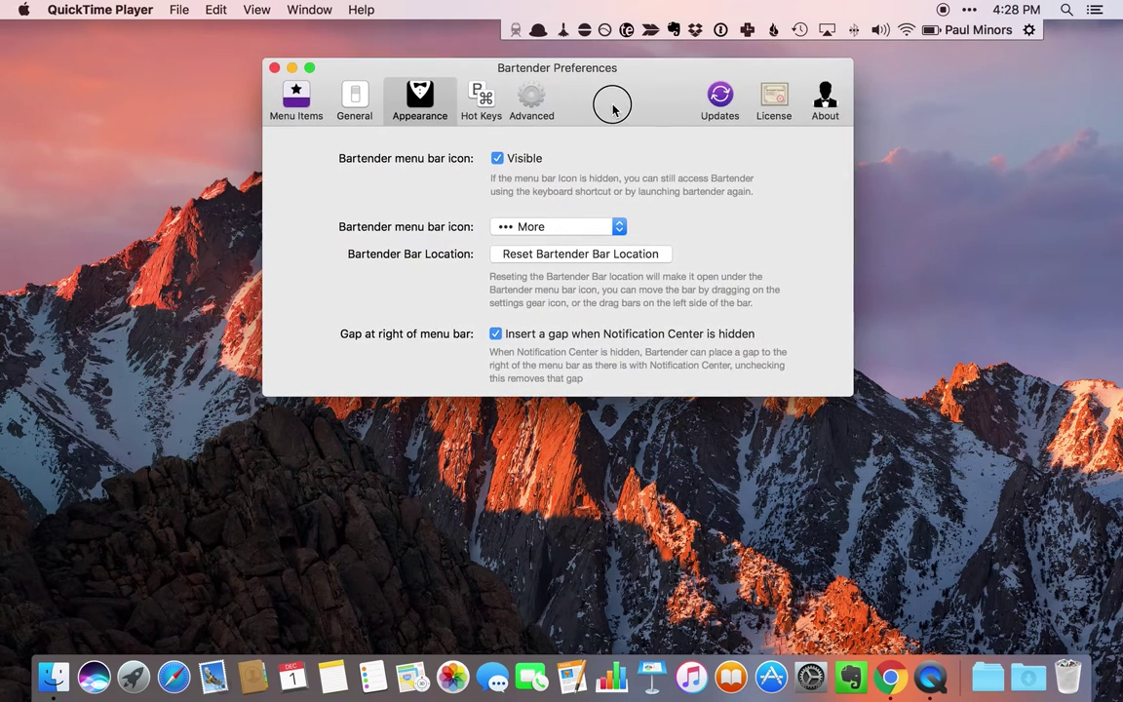
{"action": "left_click", "coordinate": [495, 104]}
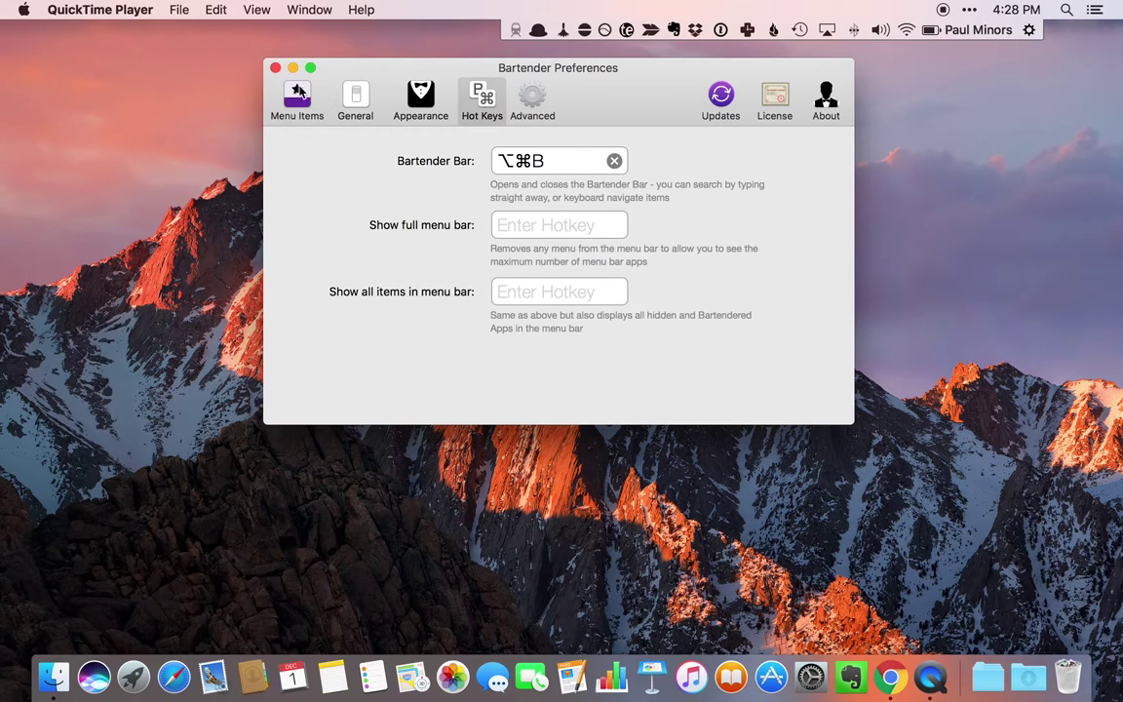
{"action": "left_click", "coordinate": [275, 68]}
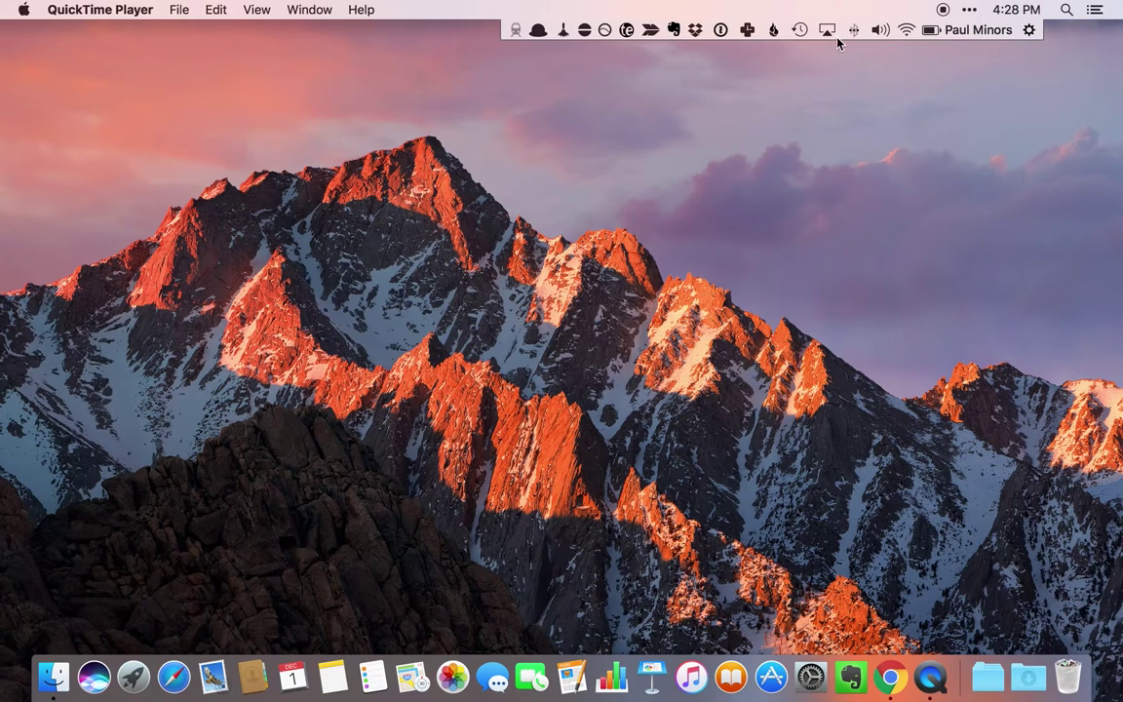
- Open the TripMode panel and run a Spotlight search for 'tr'
{"action": "left_click", "coordinate": [516, 30]}
{"action": "key", "text": "super+space"}
{"action": "type", "text": "tr"}
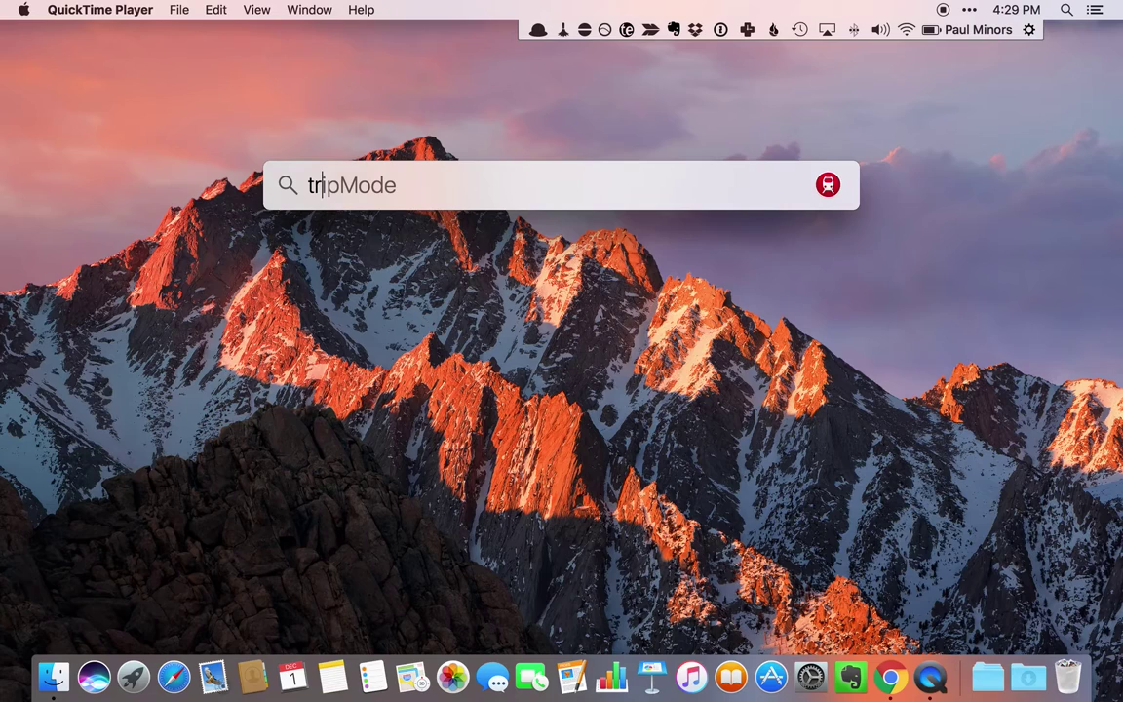
{"action": "key", "text": "Return"}
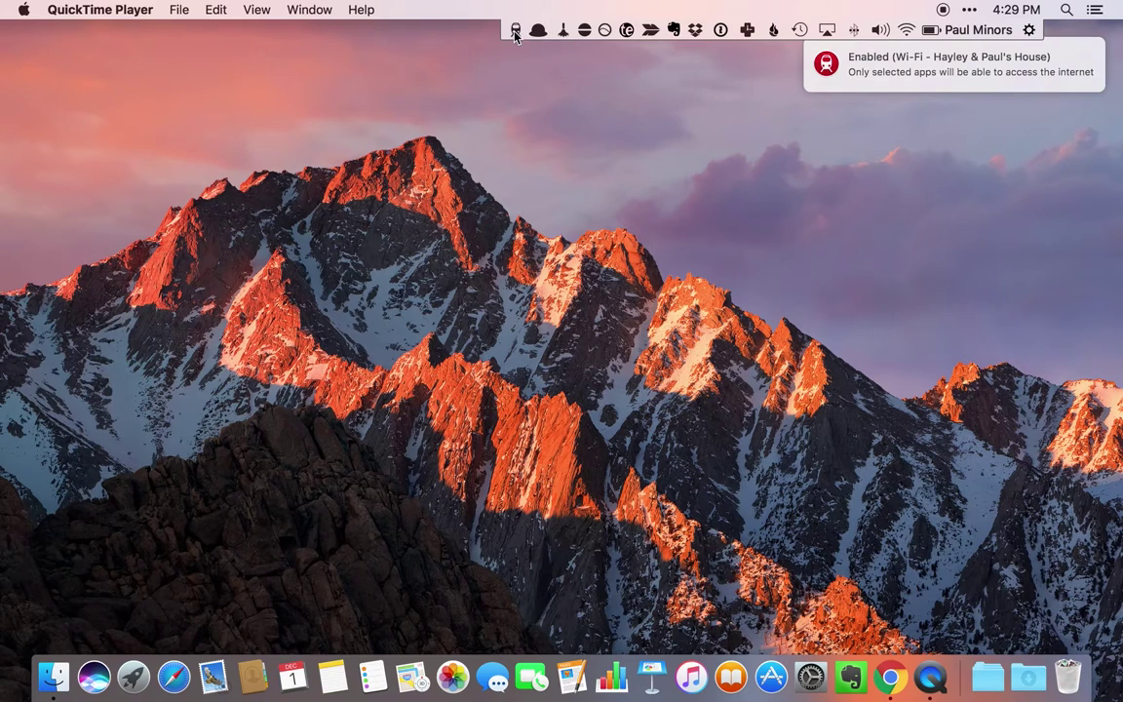
- Reopen TripMode and switch it off, showing 0.2 MB used last session
{"action": "mouse_move", "coordinate": [882, 75]}
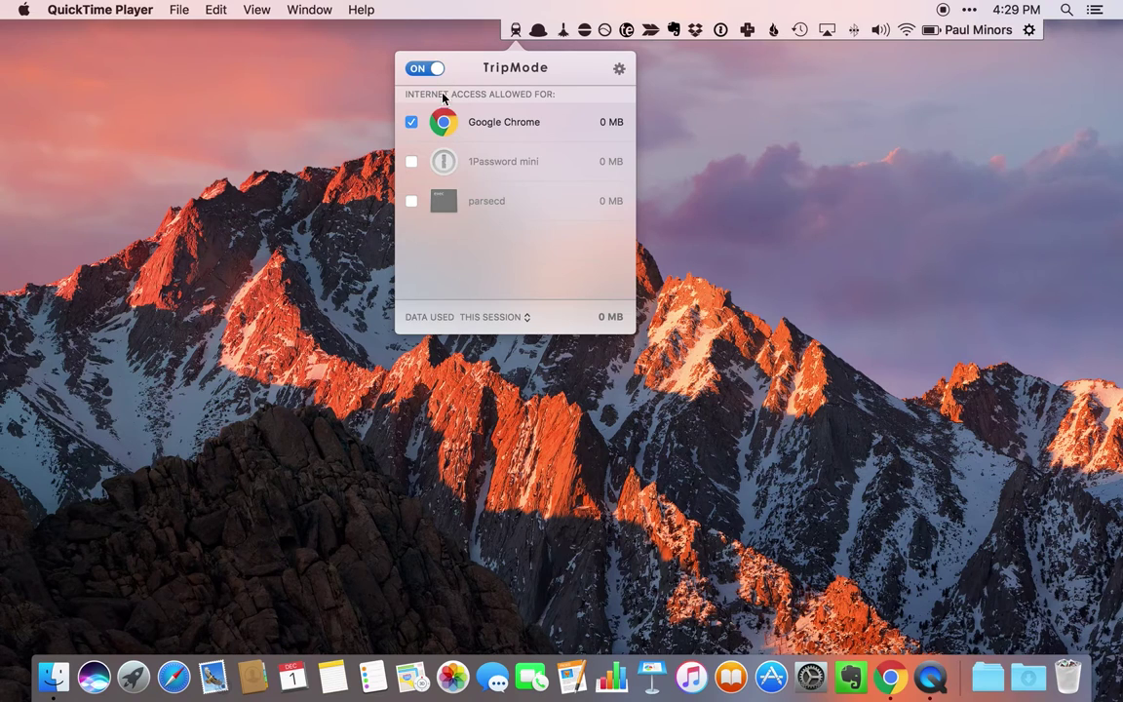
{"action": "left_click", "coordinate": [515, 31]}
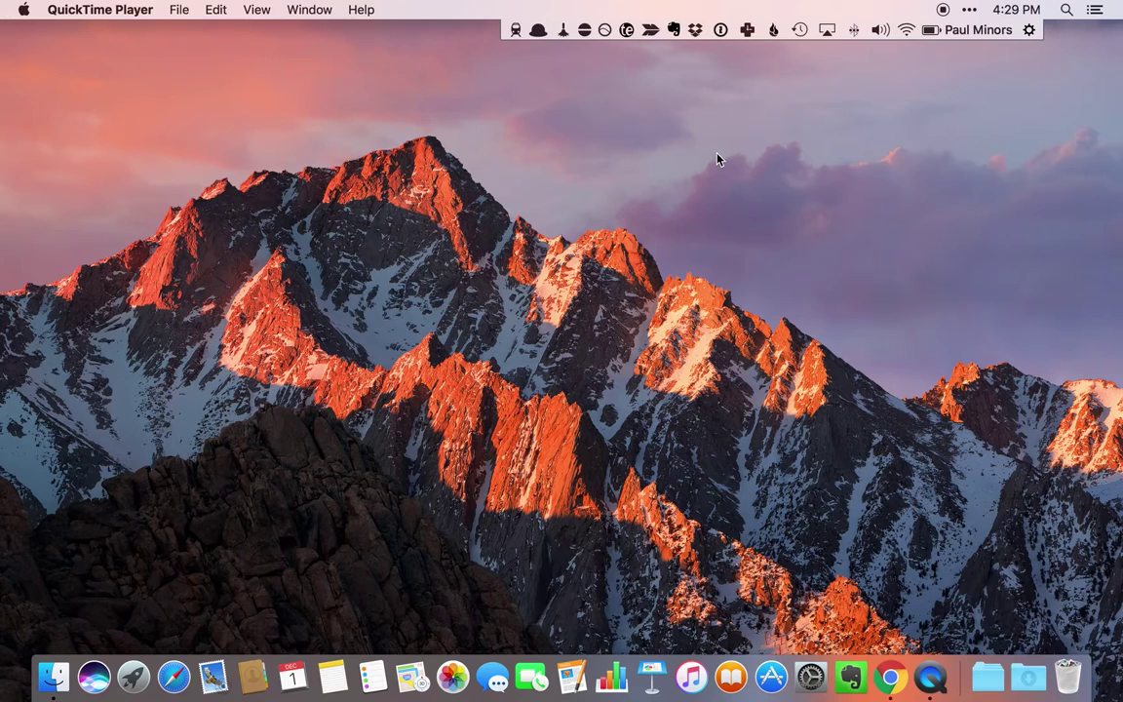
{"action": "left_click", "coordinate": [516, 31]}
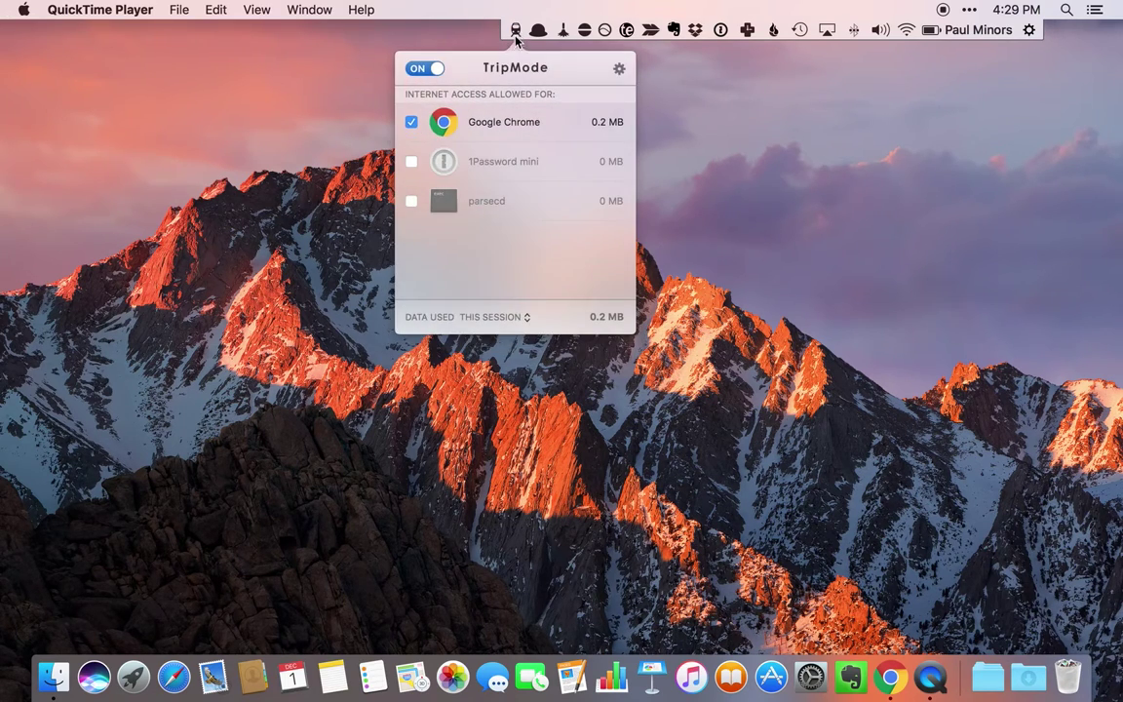
{"action": "left_click", "coordinate": [433, 69]}
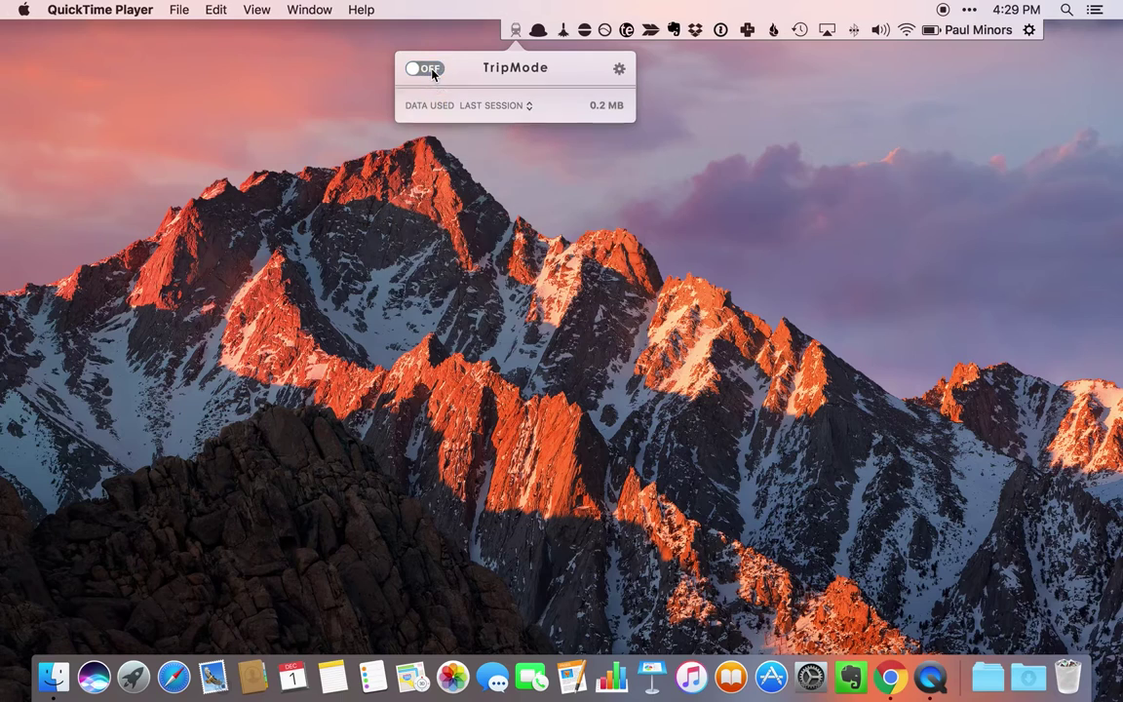
{"action": "left_click", "coordinate": [538, 30]}
- Toggle Alfred's menu-bar menu, then bring up and dismiss the empty Alfred search bar
{"action": "left_click", "coordinate": [538, 30]}
{"action": "left_click", "coordinate": [538, 30]}
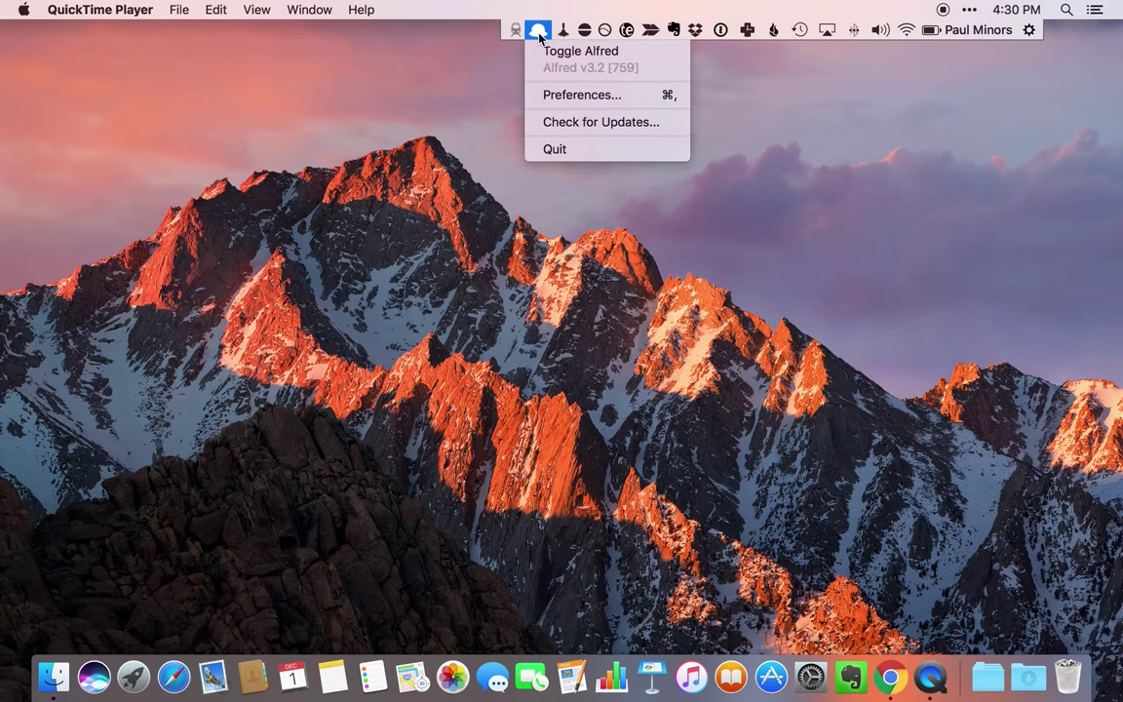
{"action": "left_click", "coordinate": [538, 30]}
{"action": "key", "text": "alt+space"}
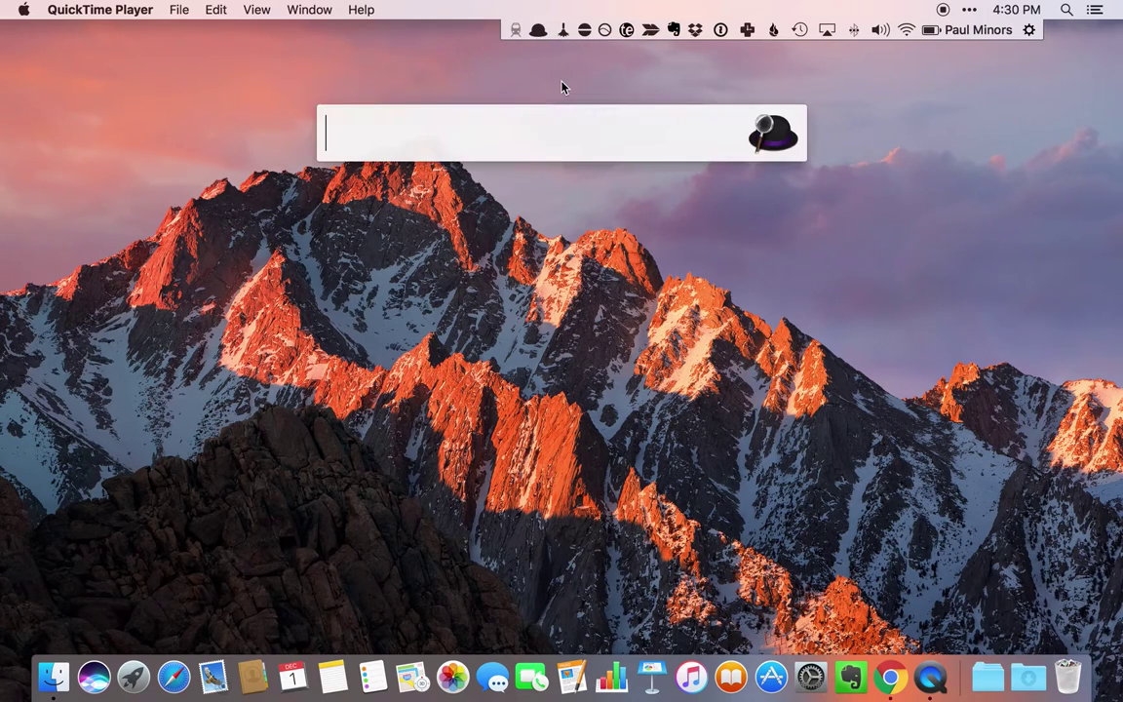
{"action": "key", "text": "Escape"}
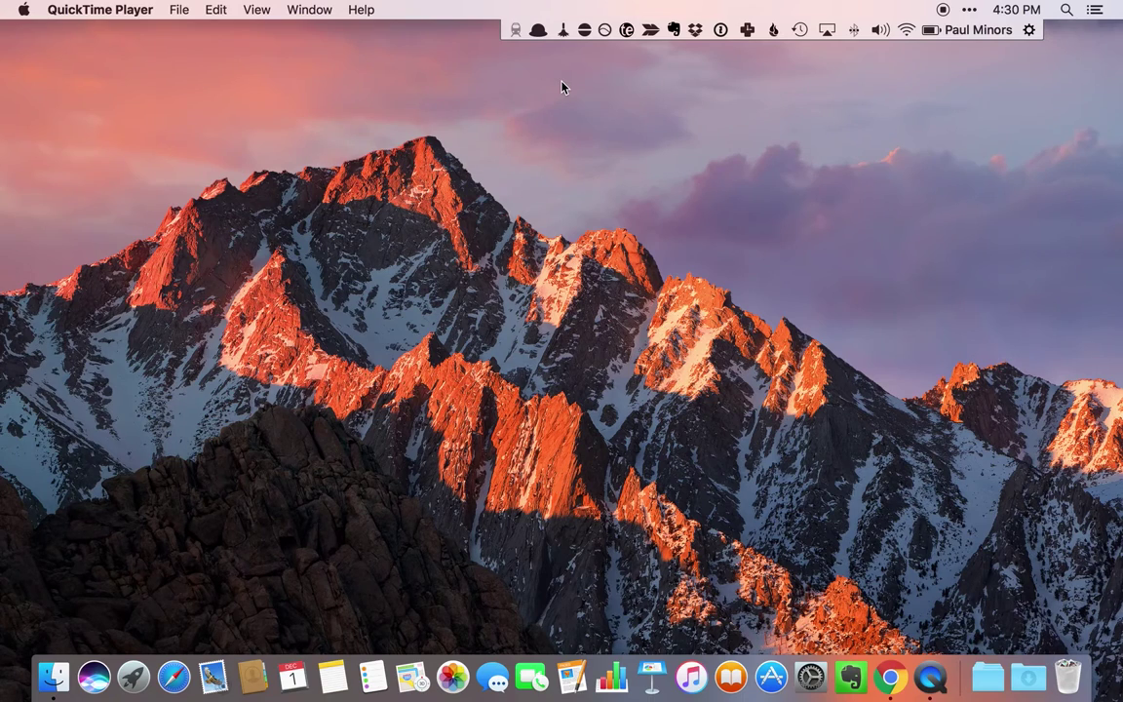
- Run an Alfred payments search for the customer's e-mail, then enter 'trend productive'
{"action": "key", "text": "alt+space"}
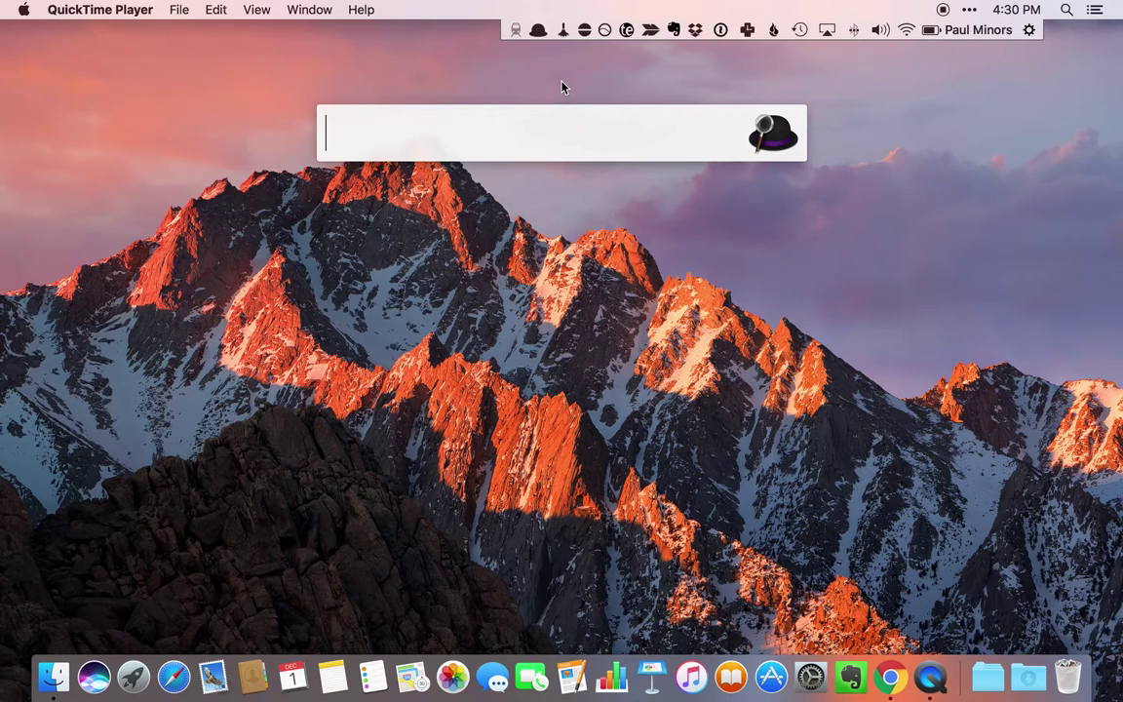
{"action": "type", "text": "payment "}
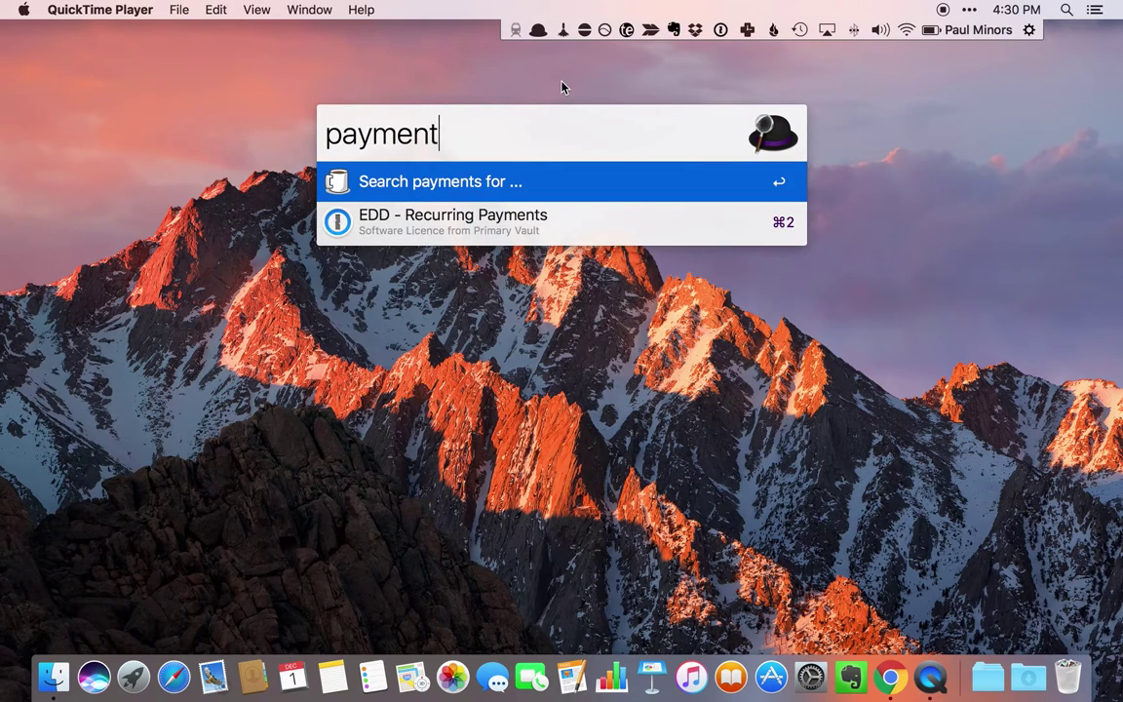
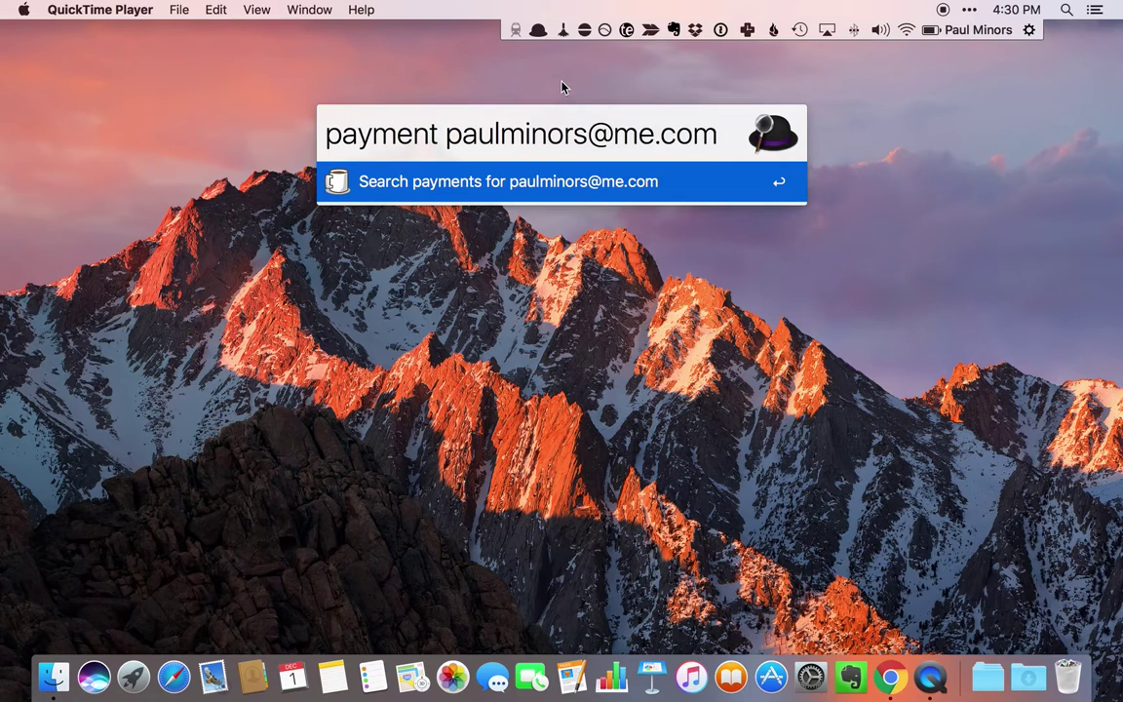
{"action": "key", "text": "Return"}
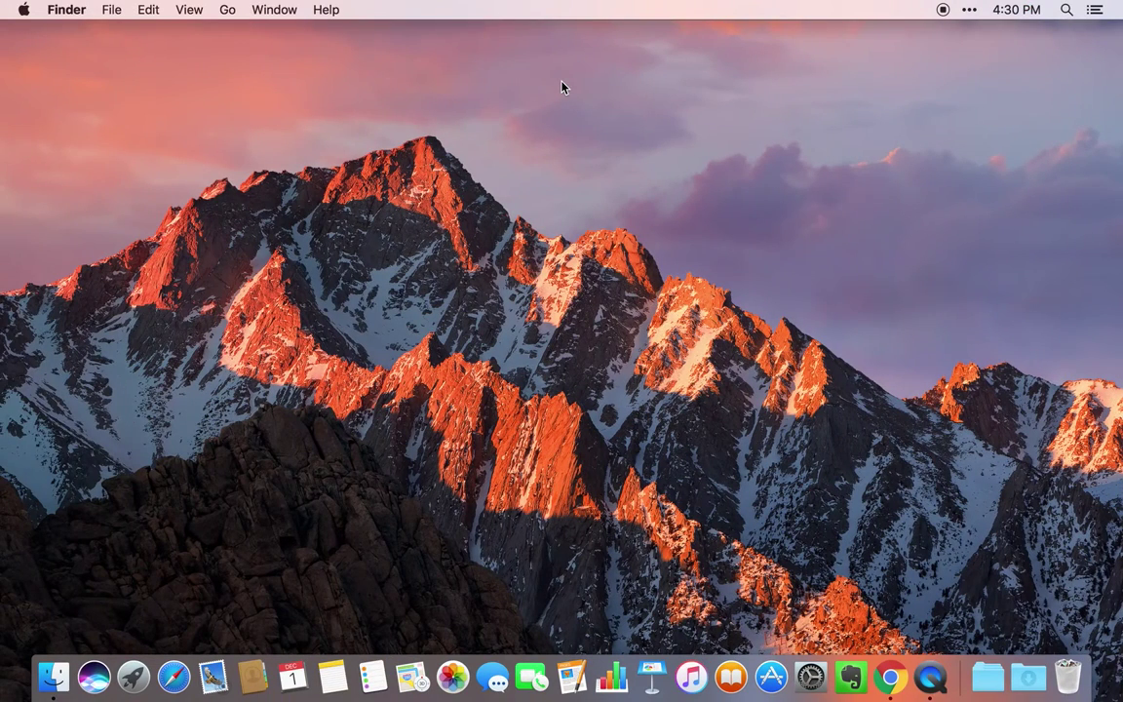
{"action": "key", "text": "alt+space"}
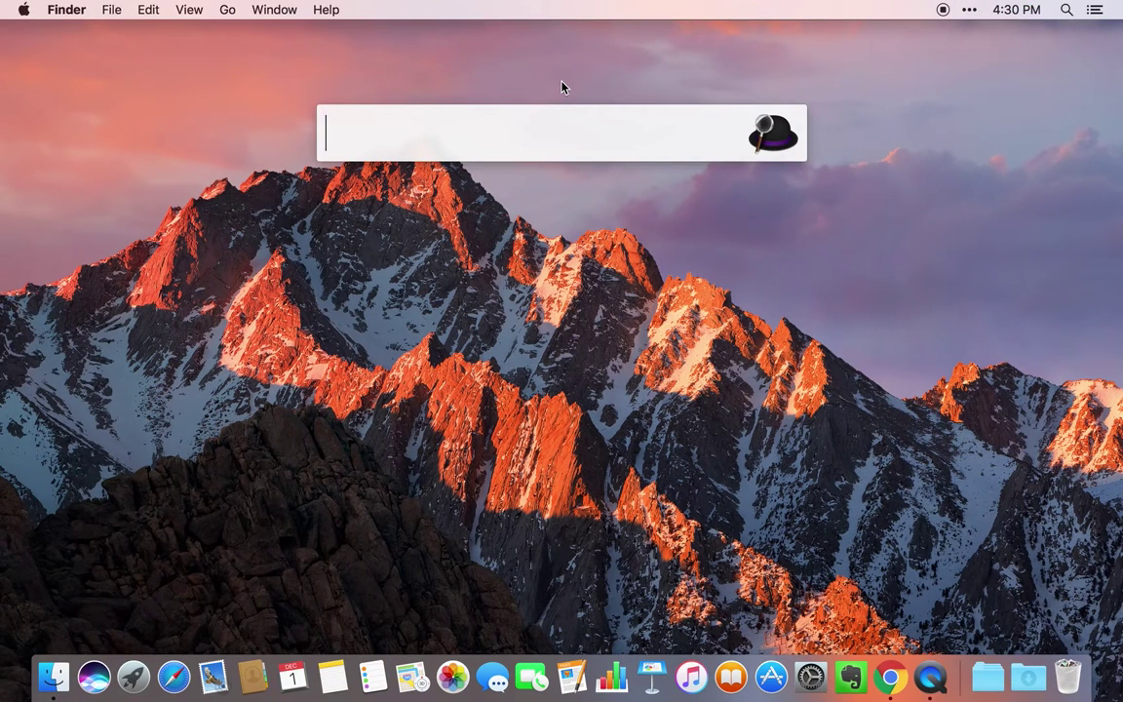
{"action": "type", "text": "trend"}
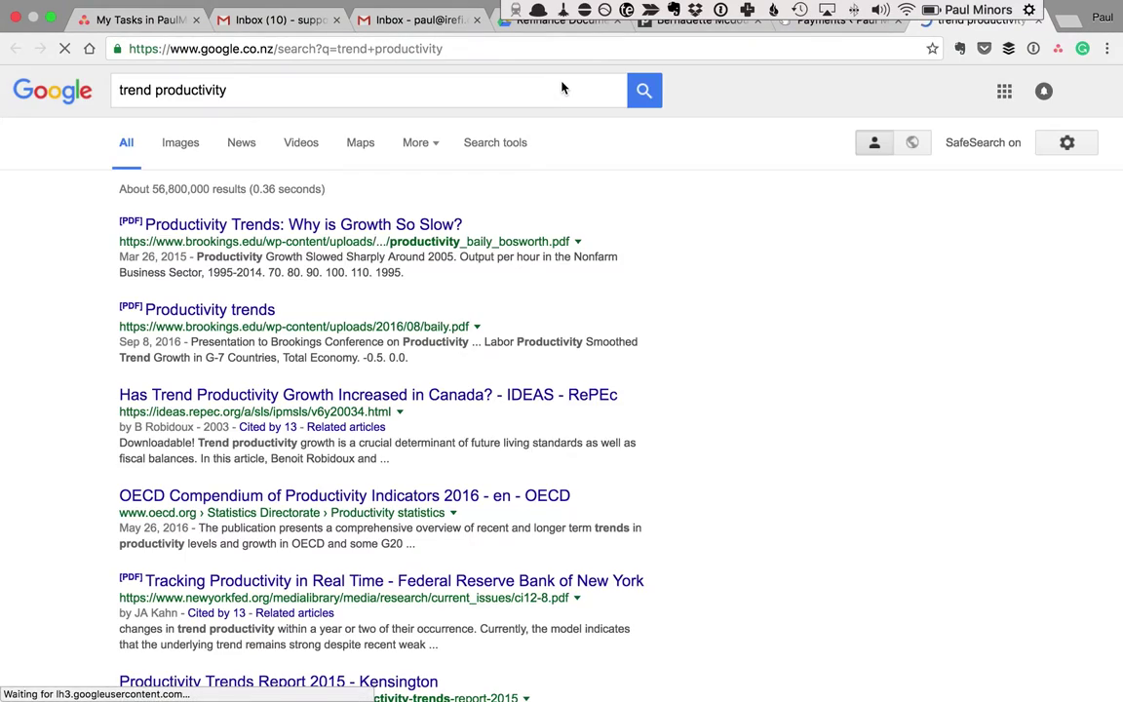
- Open Google Trends for 'trends productivity' via Alfred, then return to Finder with Alfred open
{"action": "key", "text": "ctrl+Left"}
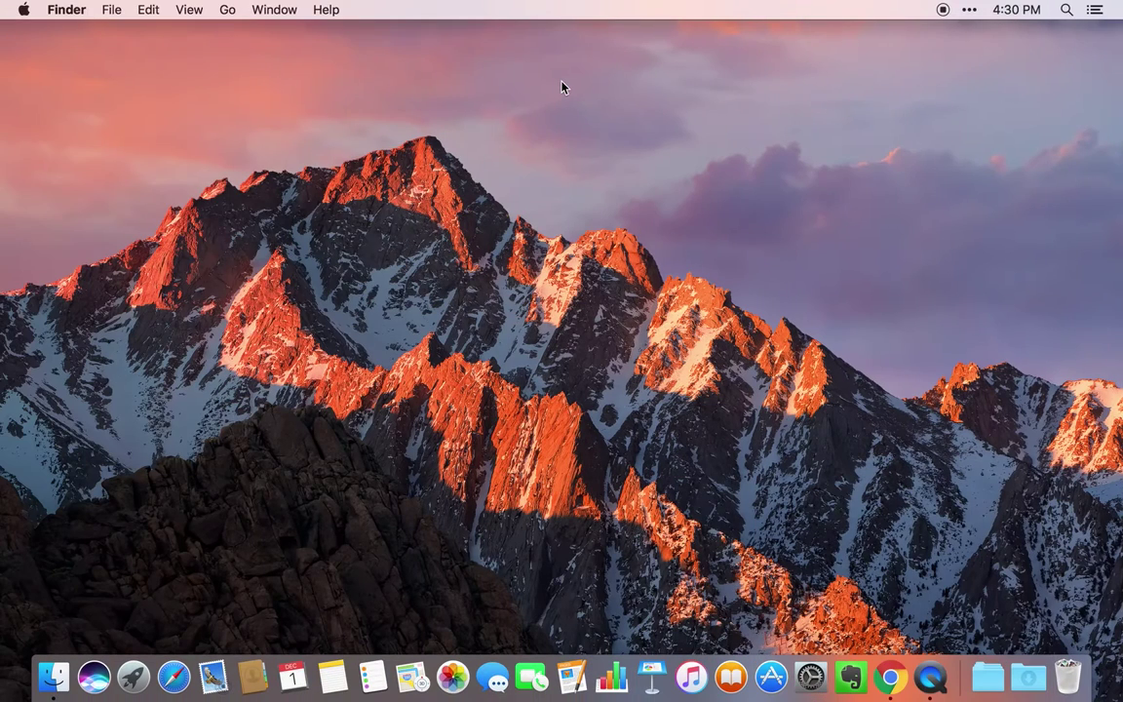
{"action": "key", "text": "alt+space"}
{"action": "type", "text": "tre"}
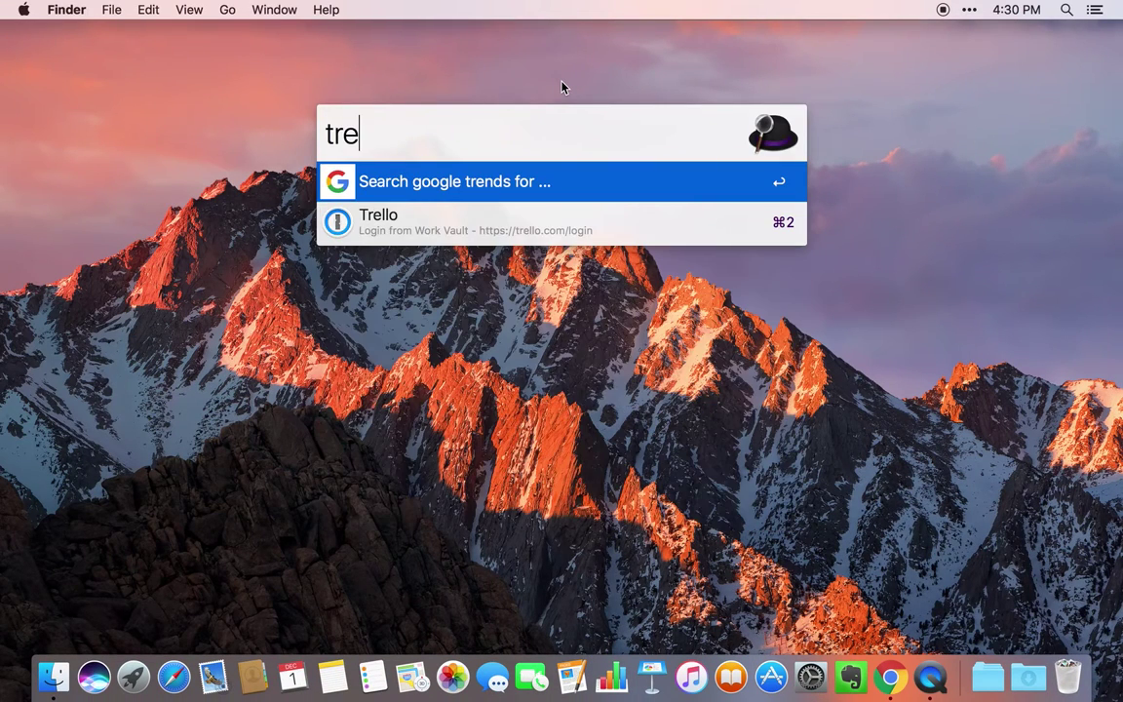
{"action": "type", "text": "nds productivity"}
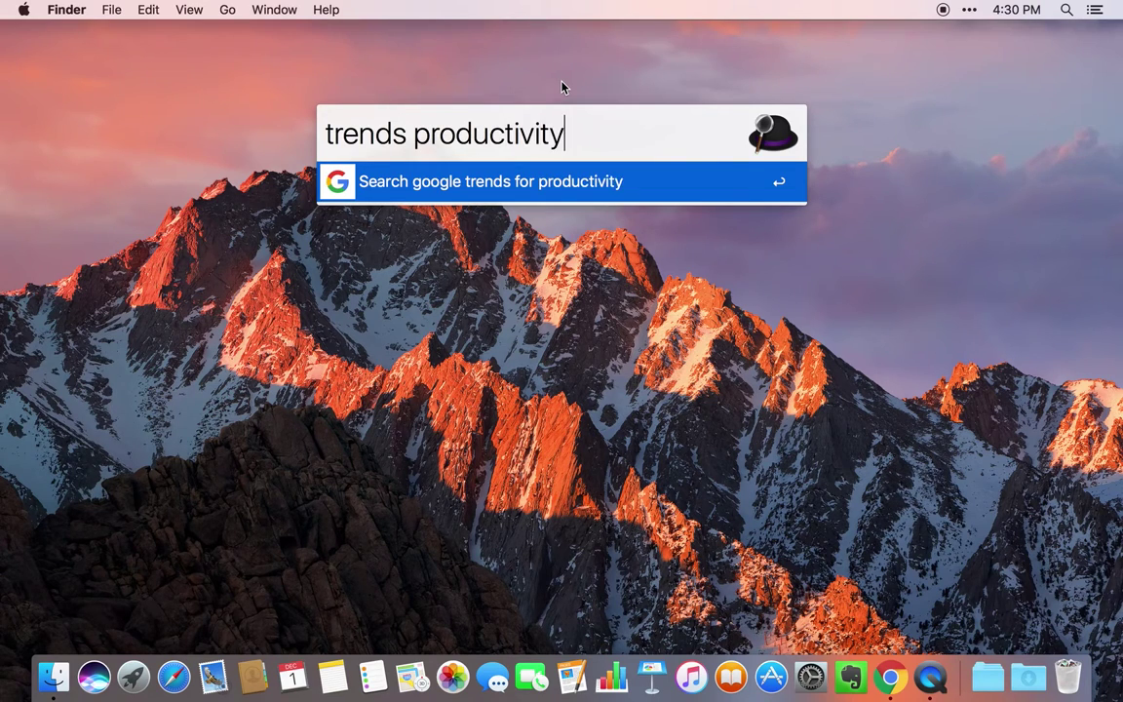
{"action": "key", "text": "Return"}
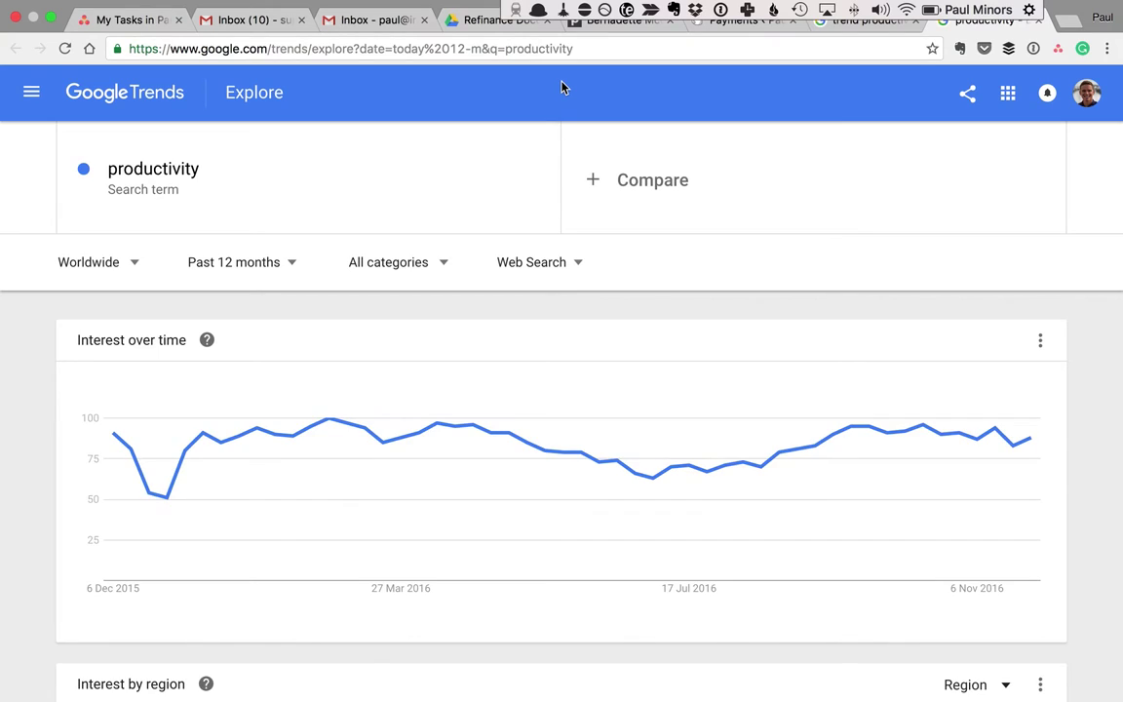
{"action": "key", "text": "super+Tab"}
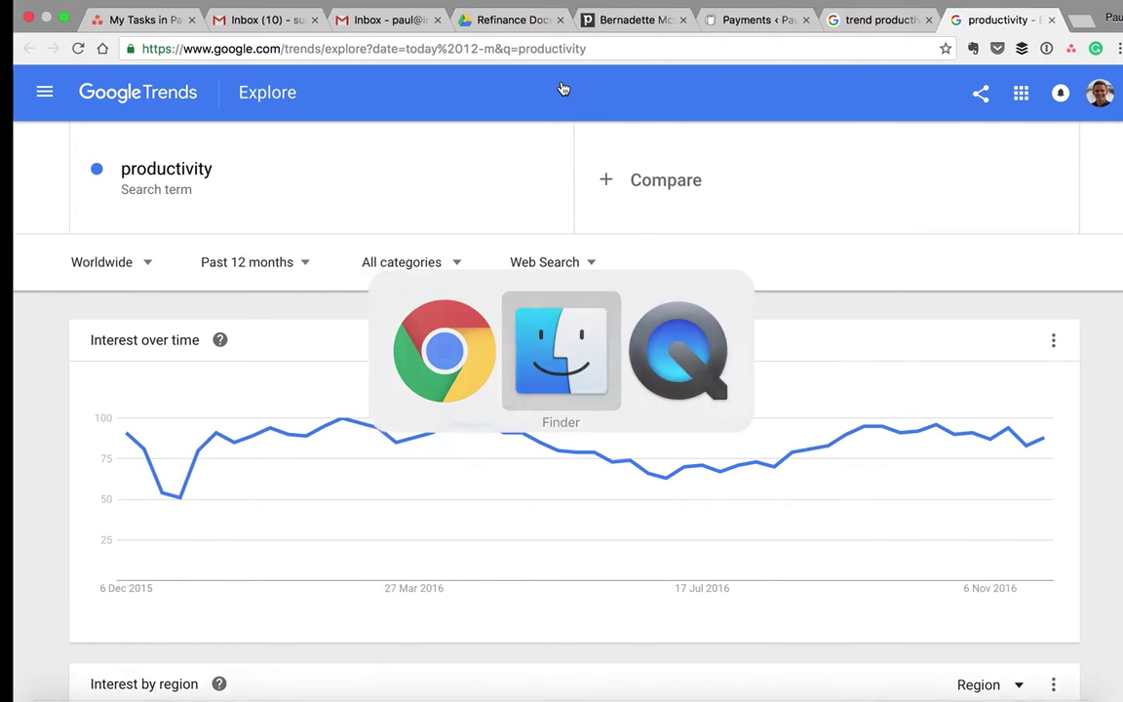
{"action": "key", "text": "alt+space"}
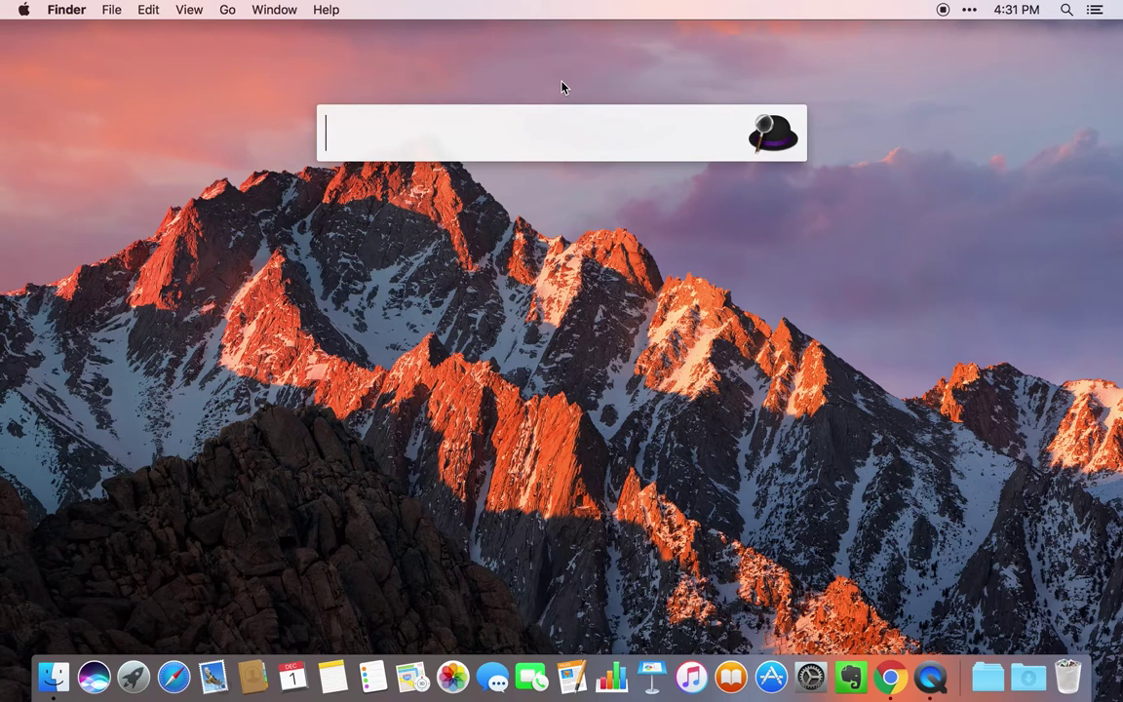
- Preview the 20.00, Samson Go Mic and 5.38+24.88 clipboard history entries, then close Alfred
{"action": "key", "text": "super+alt+c"}
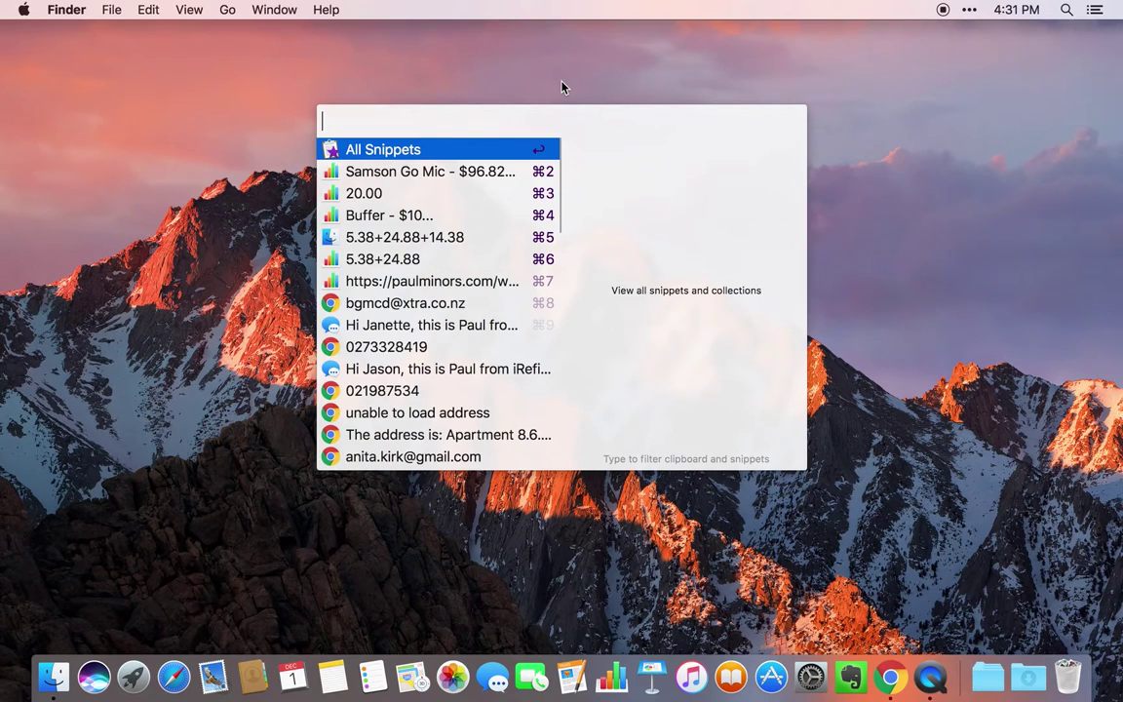
{"action": "key", "text": "Down"}
{"action": "key", "text": "Down"}
{"action": "key", "text": "Down"}
{"action": "key", "text": "Down"}
{"action": "key", "text": "Down"}
{"action": "key", "text": "Down"}
{"action": "key", "text": "Down"}
{"action": "key", "text": "Down"}
{"action": "key", "text": "Down"}
{"action": "key", "text": "Down"}
{"action": "key", "text": "Down"}
{"action": "key", "text": "Down"}
{"action": "key", "text": "Down"}
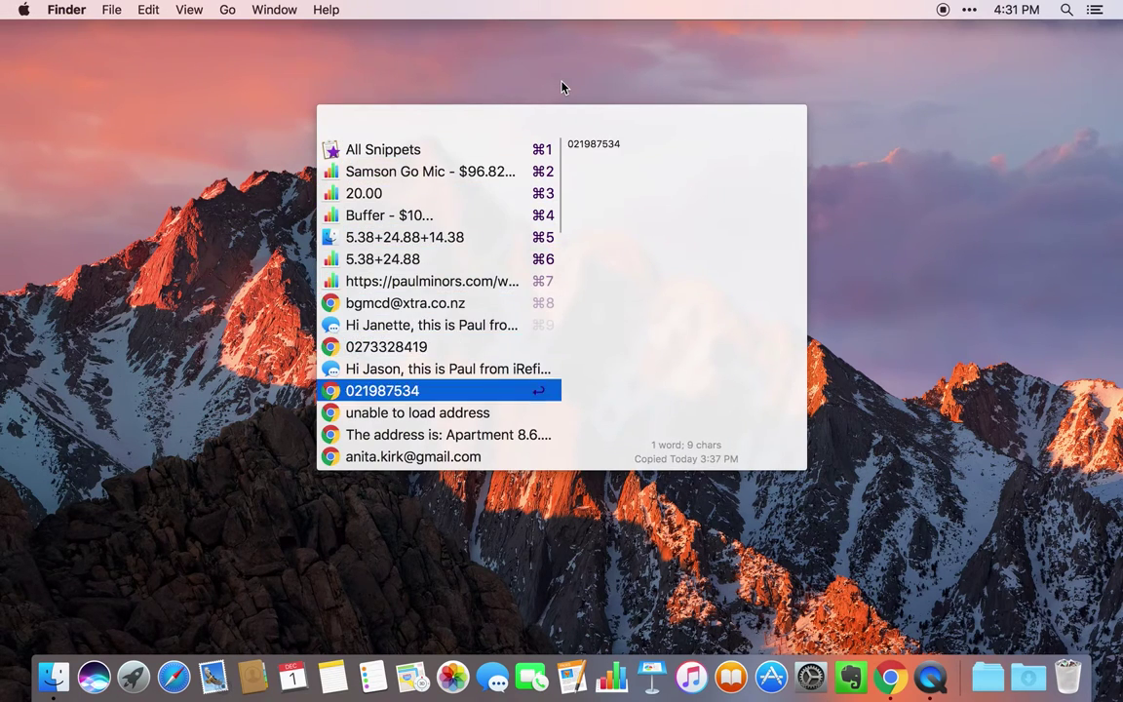
{"action": "key", "text": "Up"}
{"action": "key", "text": "Up"}
{"action": "key", "text": "Up"}
{"action": "key", "text": "Up"}
{"action": "key", "text": "Up"}
{"action": "key", "text": "Up"}
{"action": "key", "text": "Up"}
{"action": "key", "text": "Up"}
{"action": "key", "text": "Up"}
{"action": "key", "text": "Up"}
{"action": "key", "text": "Up"}
{"action": "key", "text": "Up"}
{"action": "key", "text": "Up"}
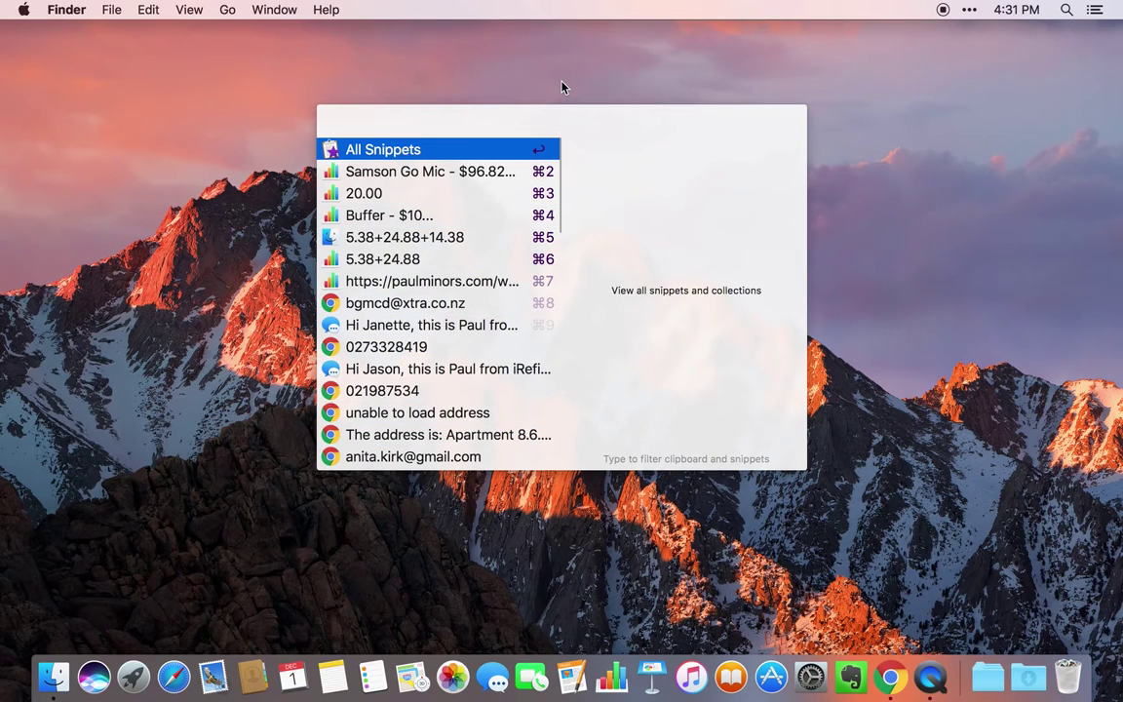
{"action": "key", "text": "Down"}
{"action": "key", "text": "Down"}
{"action": "key", "text": "Down"}
{"action": "key", "text": "Down"}
{"action": "key", "text": "Up"}
{"action": "key", "text": "Up"}
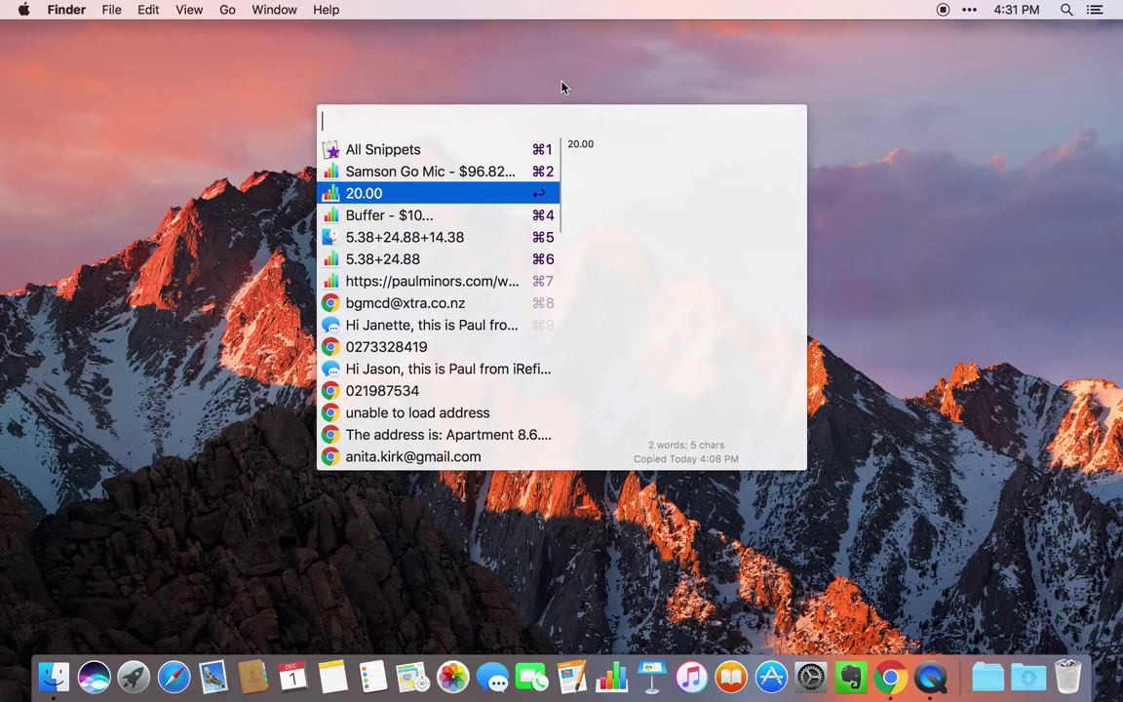
{"action": "key", "text": "Up"}
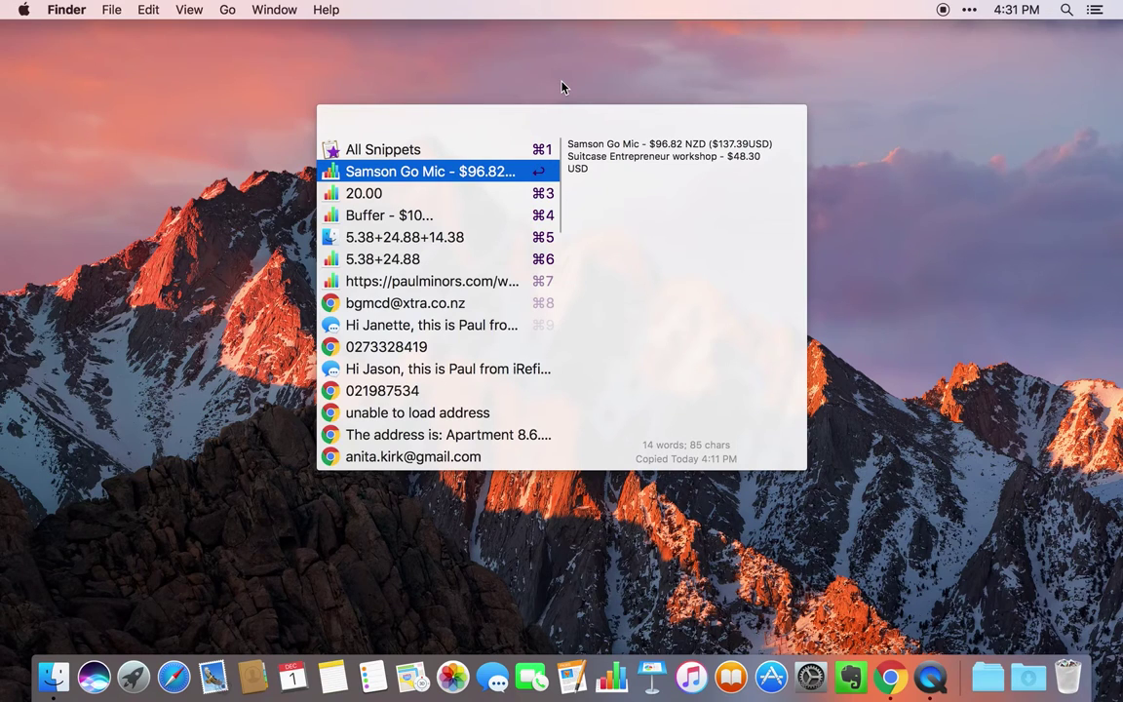
{"action": "key", "text": "Down"}
{"action": "key", "text": "Down"}
{"action": "key", "text": "Down"}
{"action": "key", "text": "Down"}
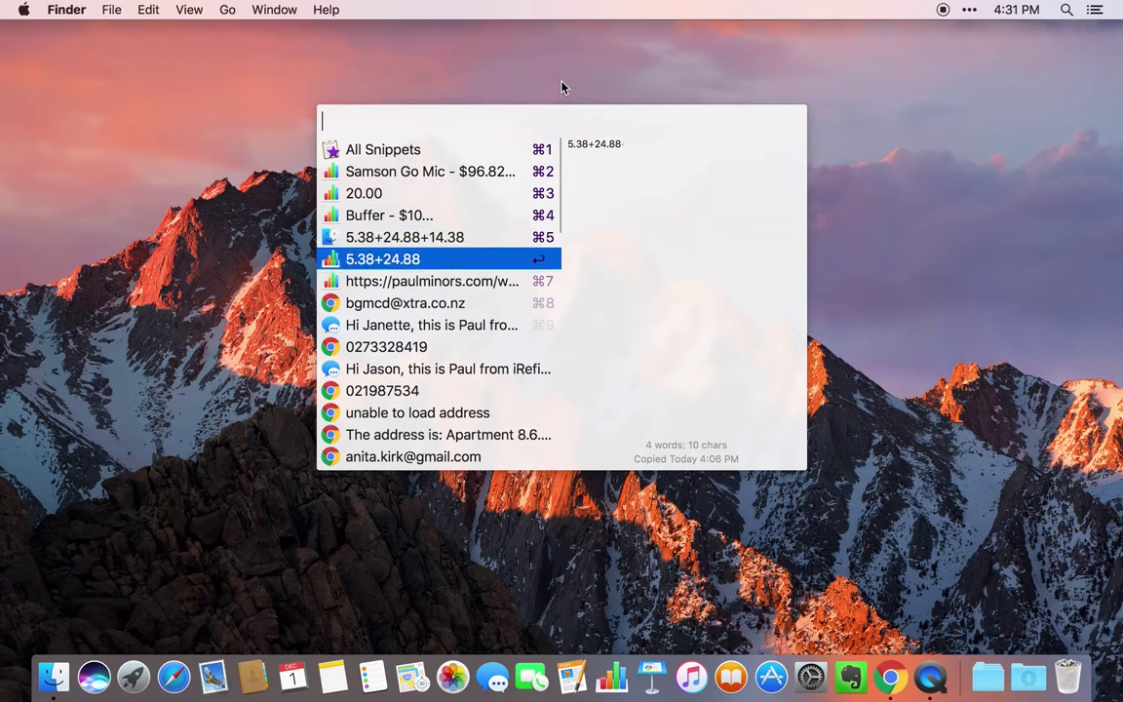
{"action": "key", "text": "Up"}
{"action": "key", "text": "Up"}
{"action": "key", "text": "Up"}
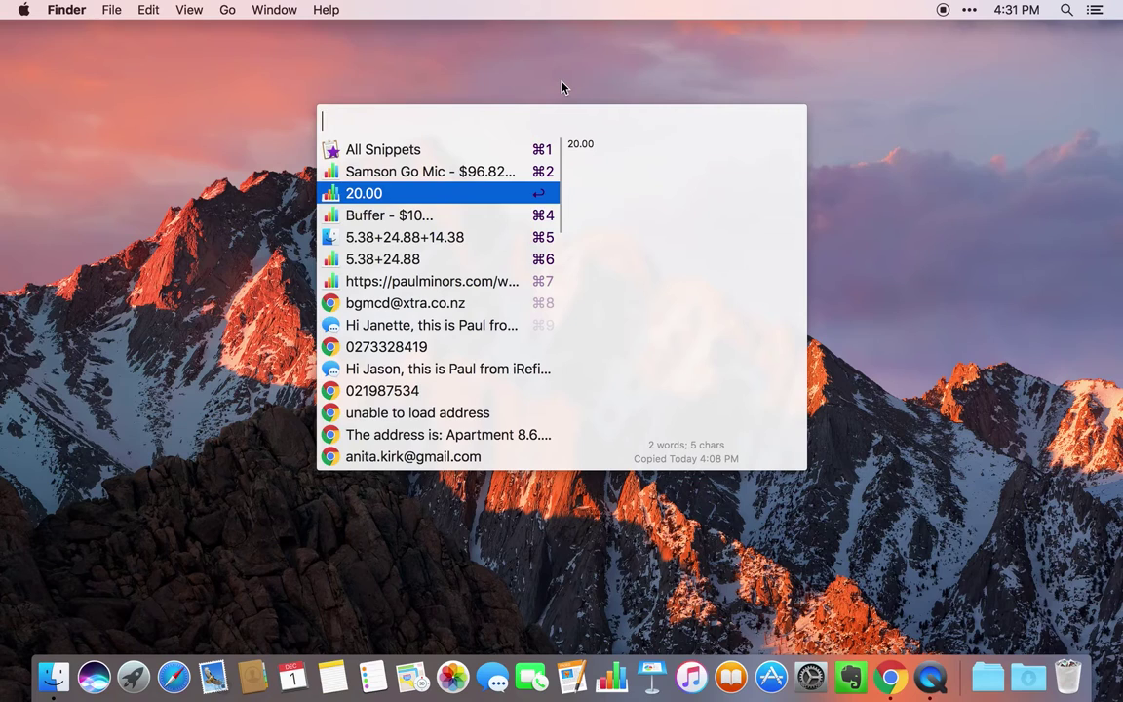
{"action": "key", "text": "Up"}
{"action": "key", "text": "Up"}
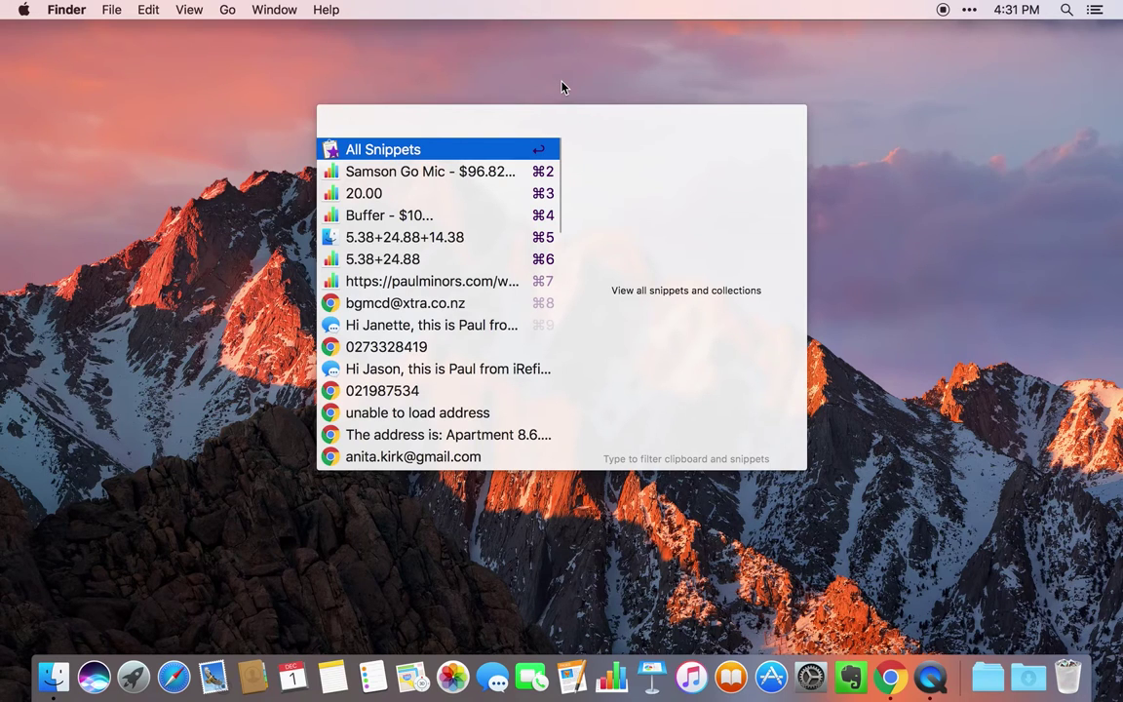
{"action": "key", "text": "Escape"}
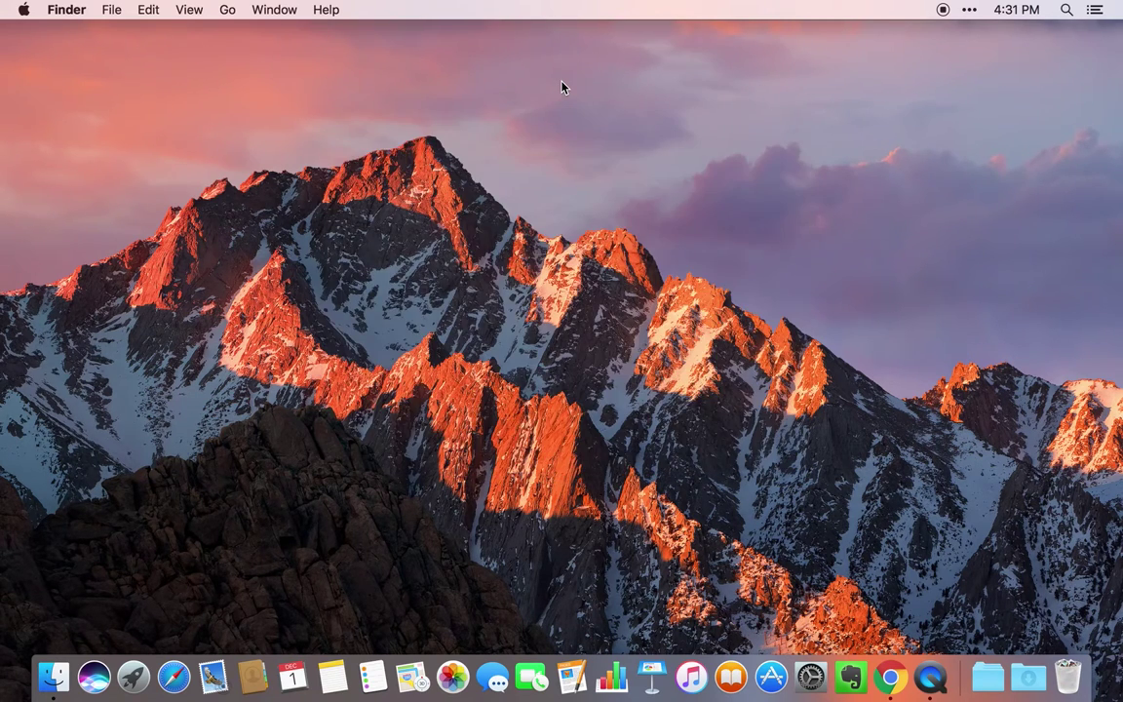
{"action": "left_click", "coordinate": [968, 10]}
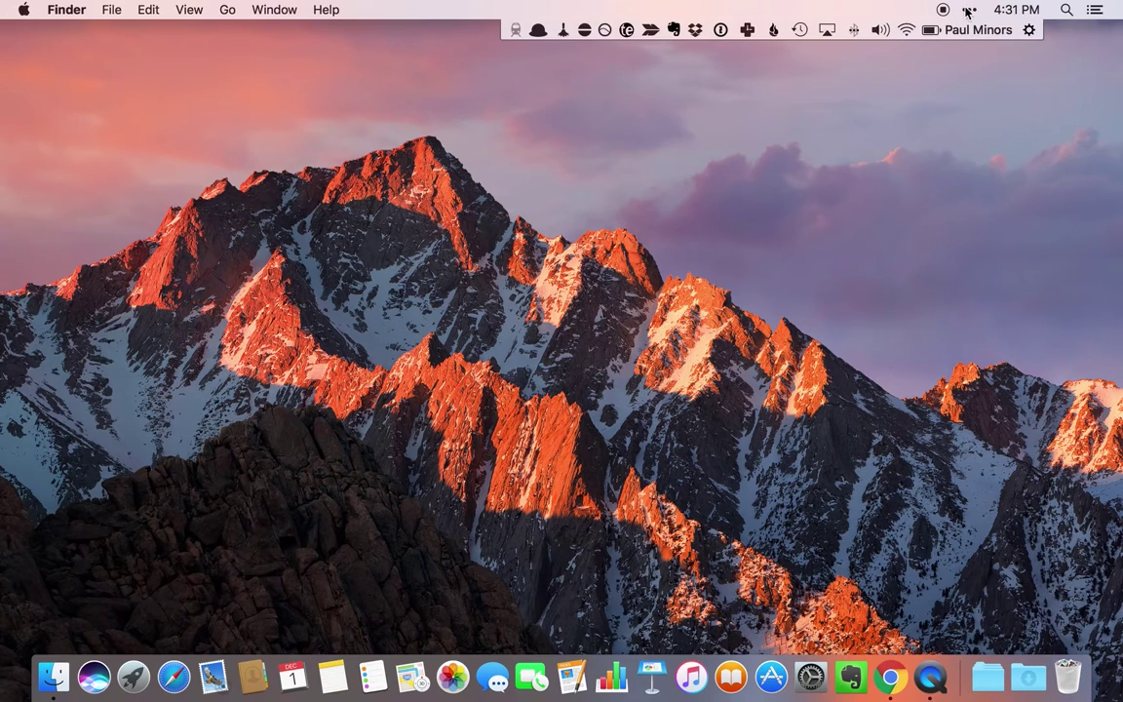
{"action": "left_click", "coordinate": [538, 29]}
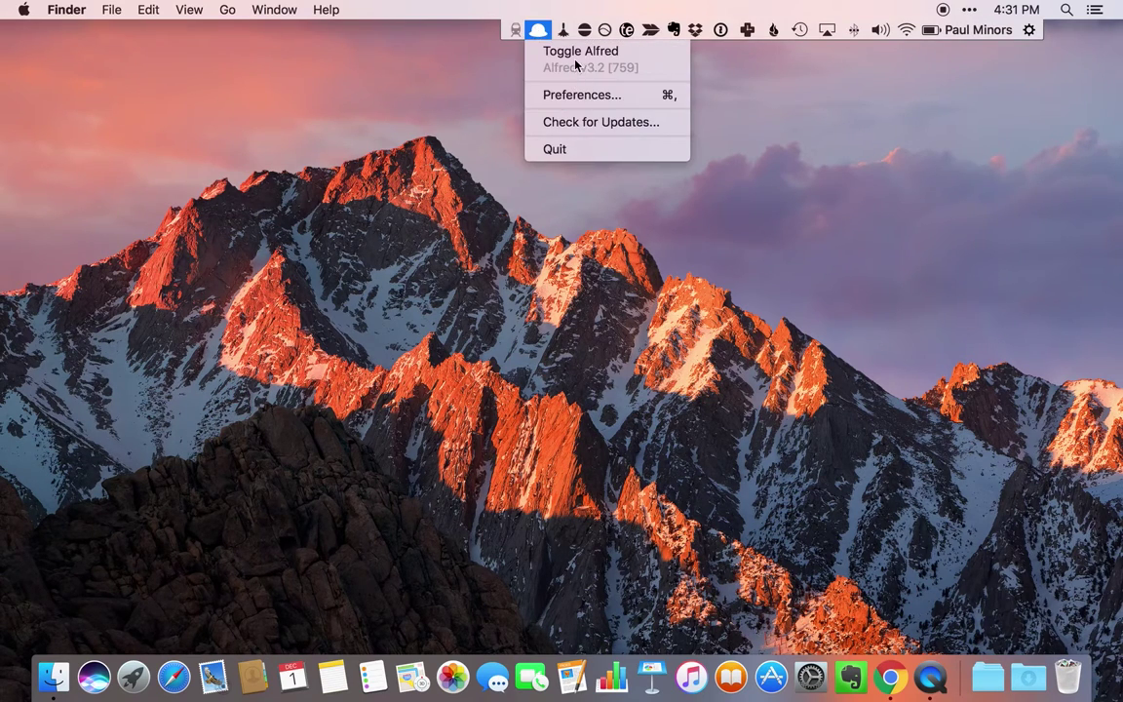
{"action": "left_click", "coordinate": [538, 33]}
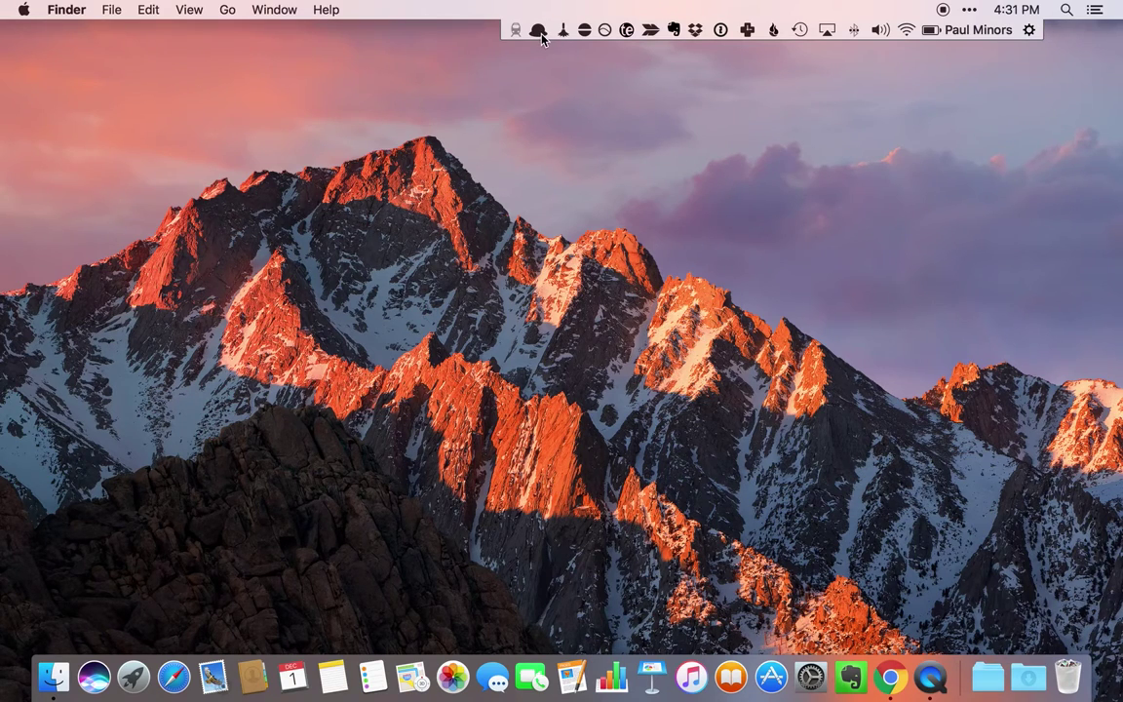
{"action": "left_click", "coordinate": [565, 32]}
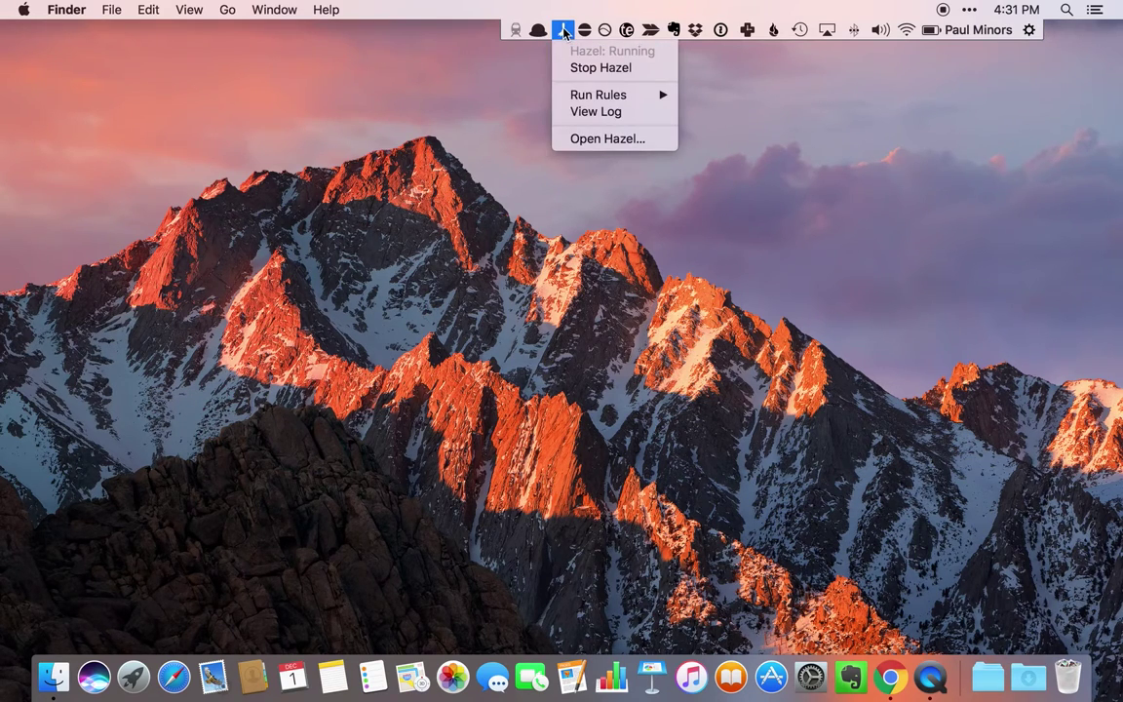
{"action": "left_click", "coordinate": [564, 32]}
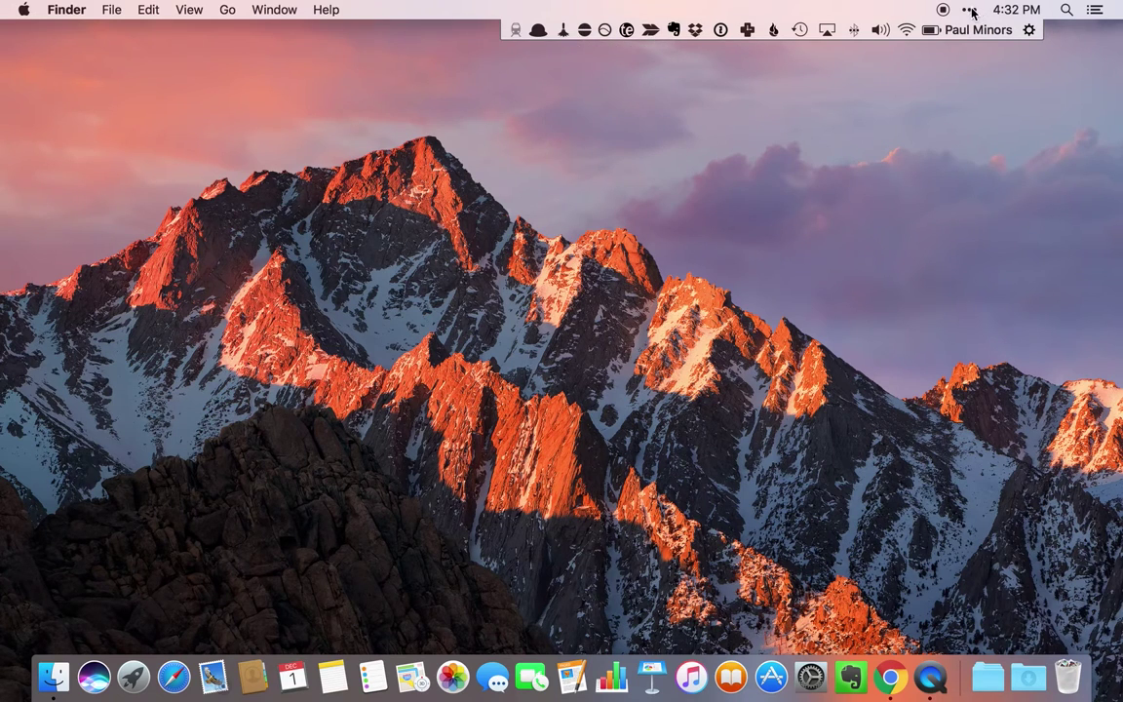
- Open the Hazel pane in System Preferences and scroll its rules list
{"action": "left_click", "coordinate": [810, 676]}
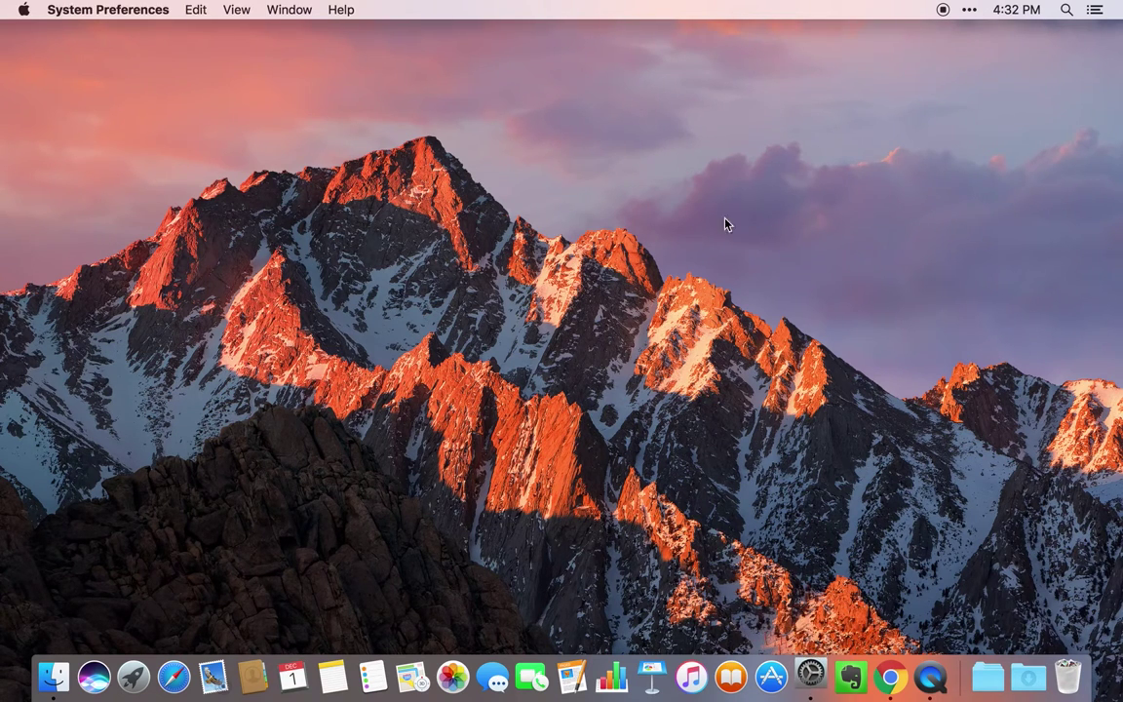
{"action": "left_click_drag", "start_coordinate": [615, 118], "coordinate": [505, 97]}
{"action": "left_click", "coordinate": [425, 517]}
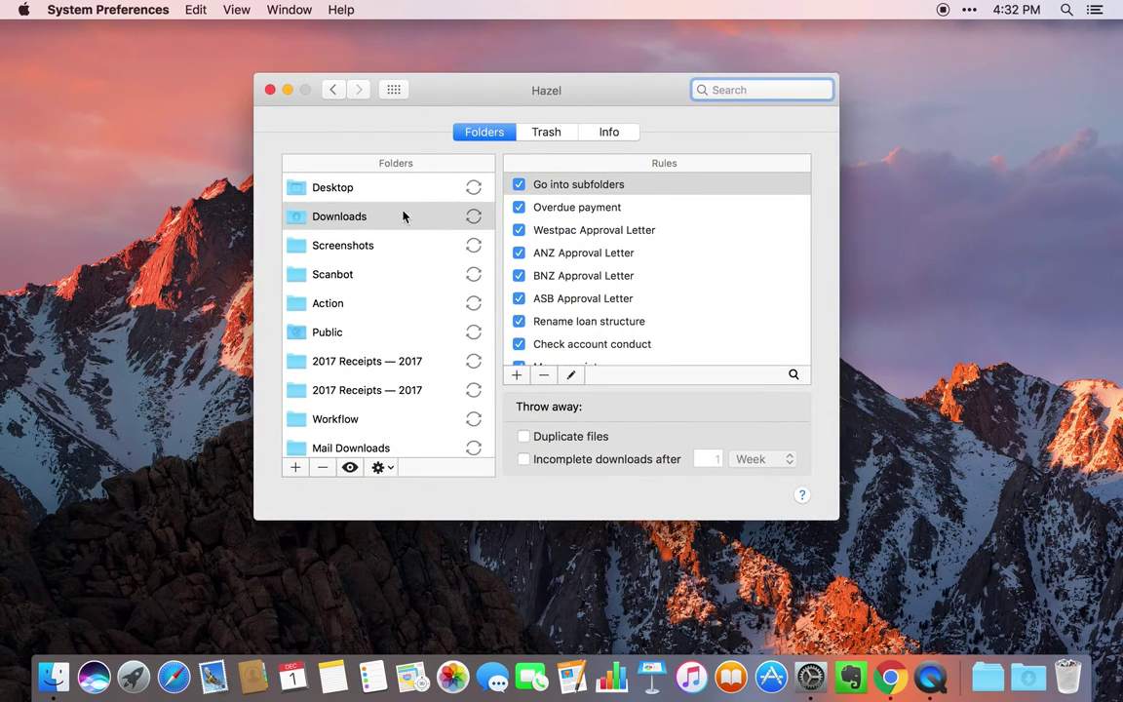
{"action": "scroll", "coordinate": [599, 255], "scroll_direction": "down", "scroll_amount": 5}
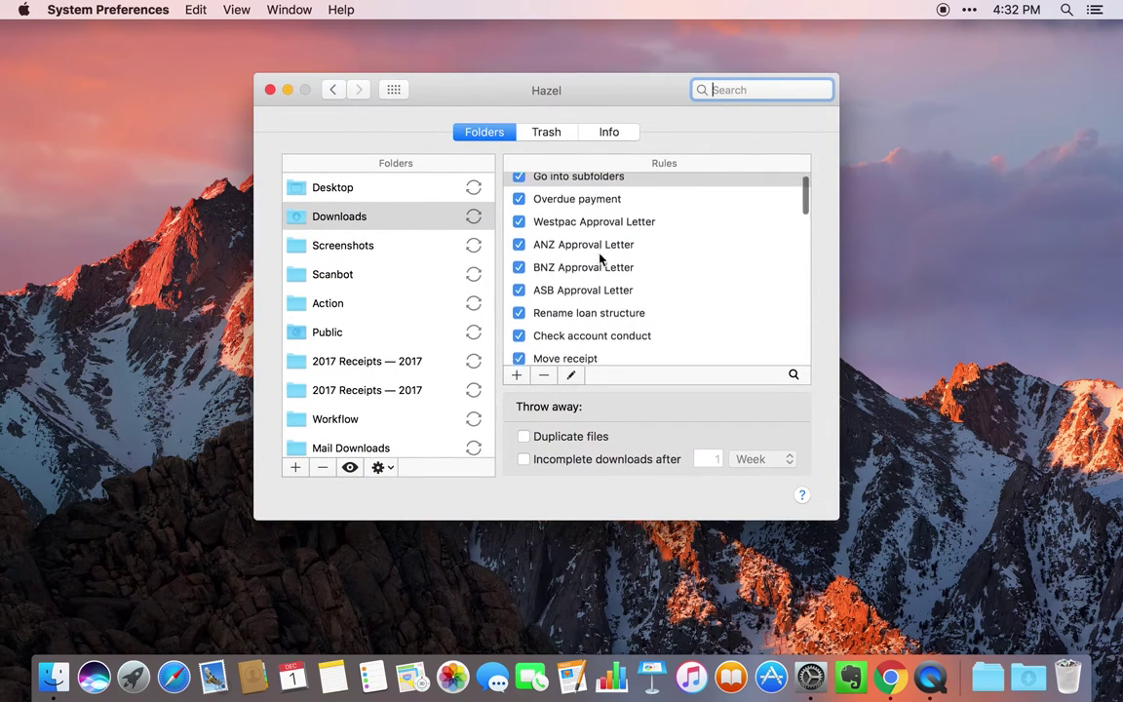
- Open the Pipedrive Receipts rule for Downloads, inspect its contents condition, and cancel
{"action": "left_click", "coordinate": [635, 252]}
{"action": "double_click", "coordinate": [636, 251]}
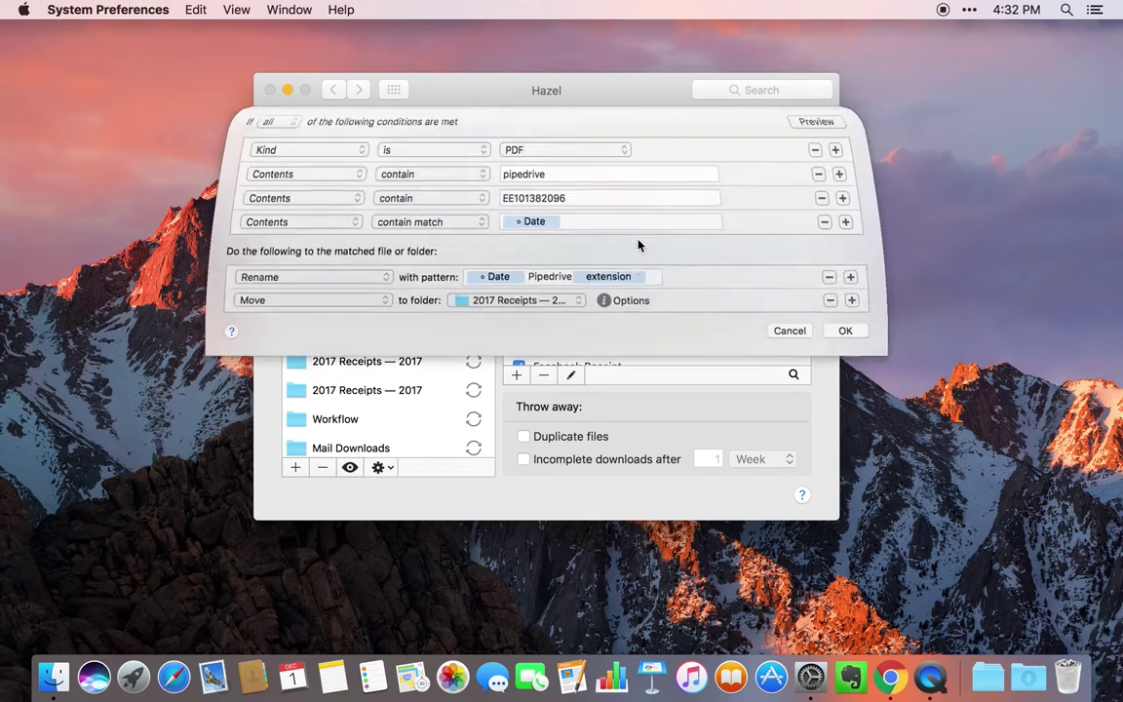
{"action": "key", "text": "Escape"}
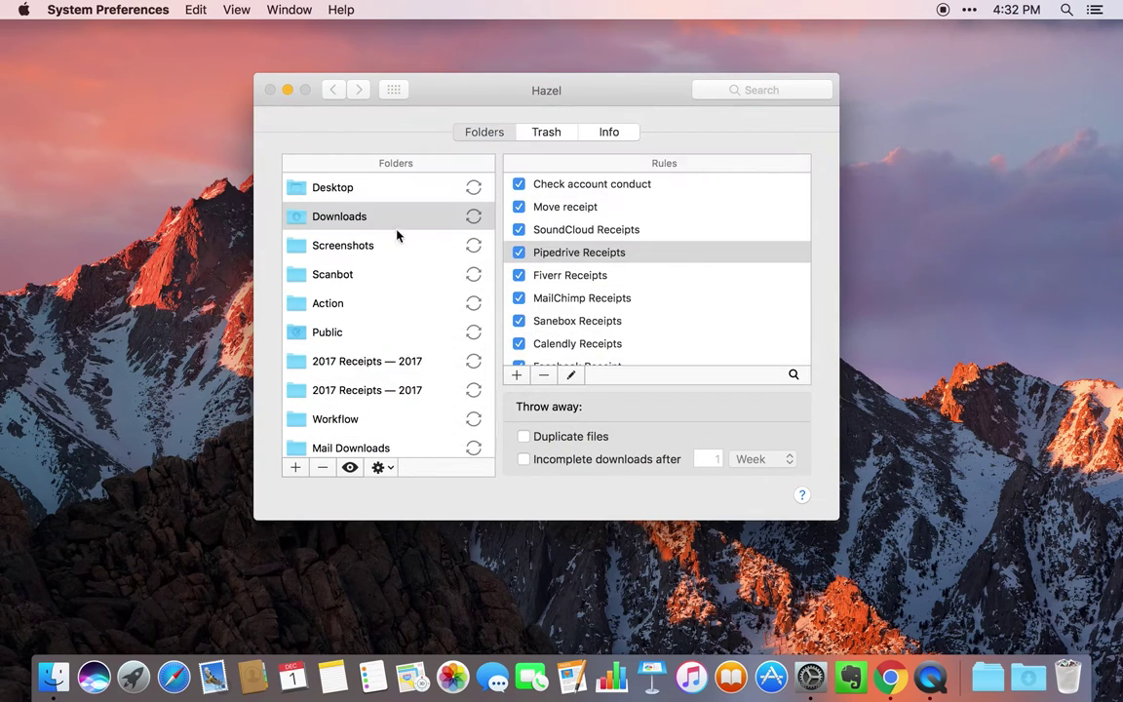
{"action": "double_click", "coordinate": [581, 255]}
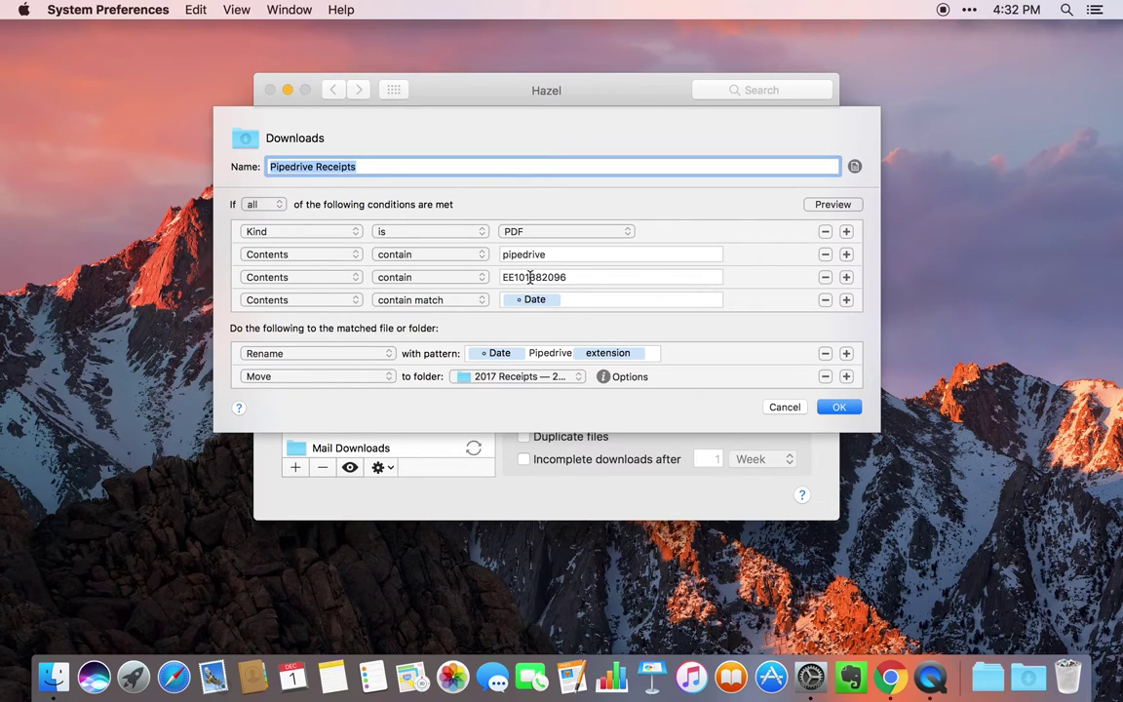
{"action": "left_click", "coordinate": [530, 277]}
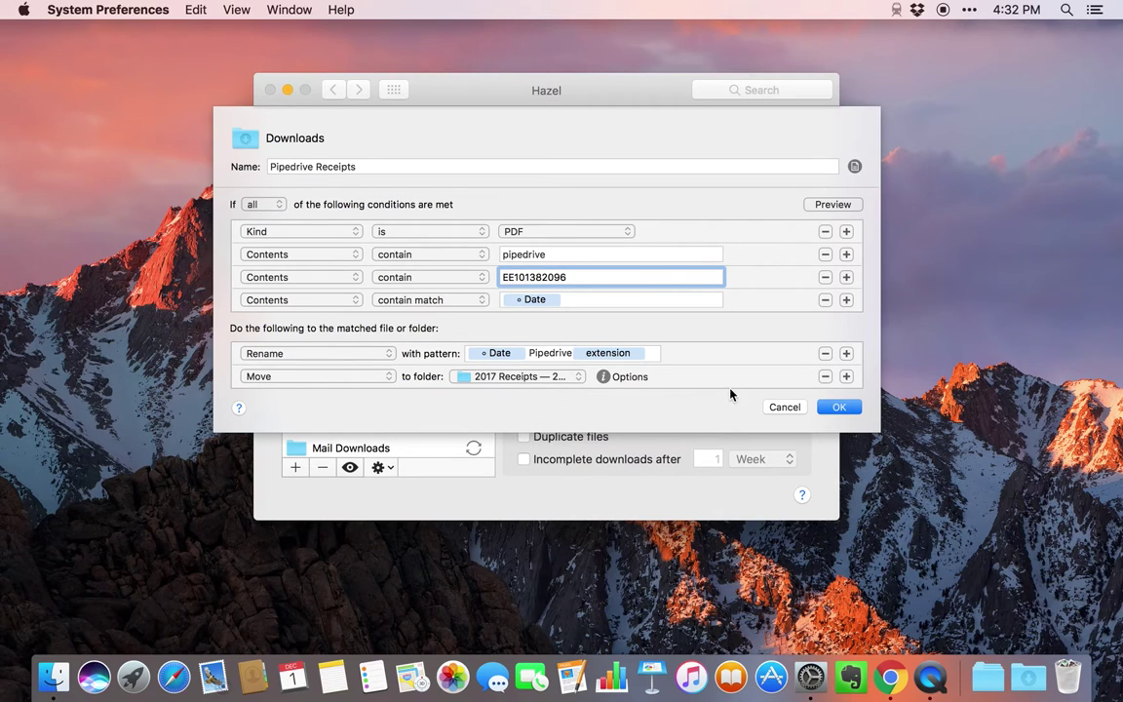
{"action": "left_click", "coordinate": [785, 408]}
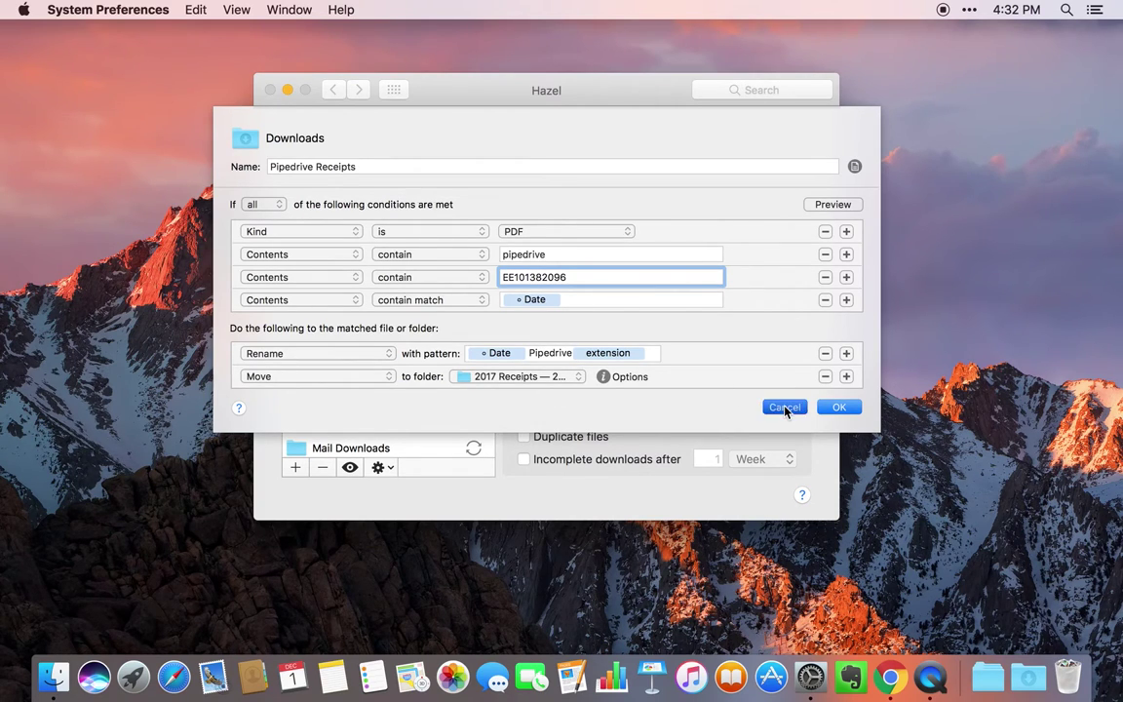
- Scroll through the Rules list, then quit the Hazel preferences
{"action": "scroll", "coordinate": [629, 300], "scroll_direction": "down", "scroll_amount": 1}
{"action": "scroll", "coordinate": [629, 300], "scroll_direction": "down", "scroll_amount": 5}
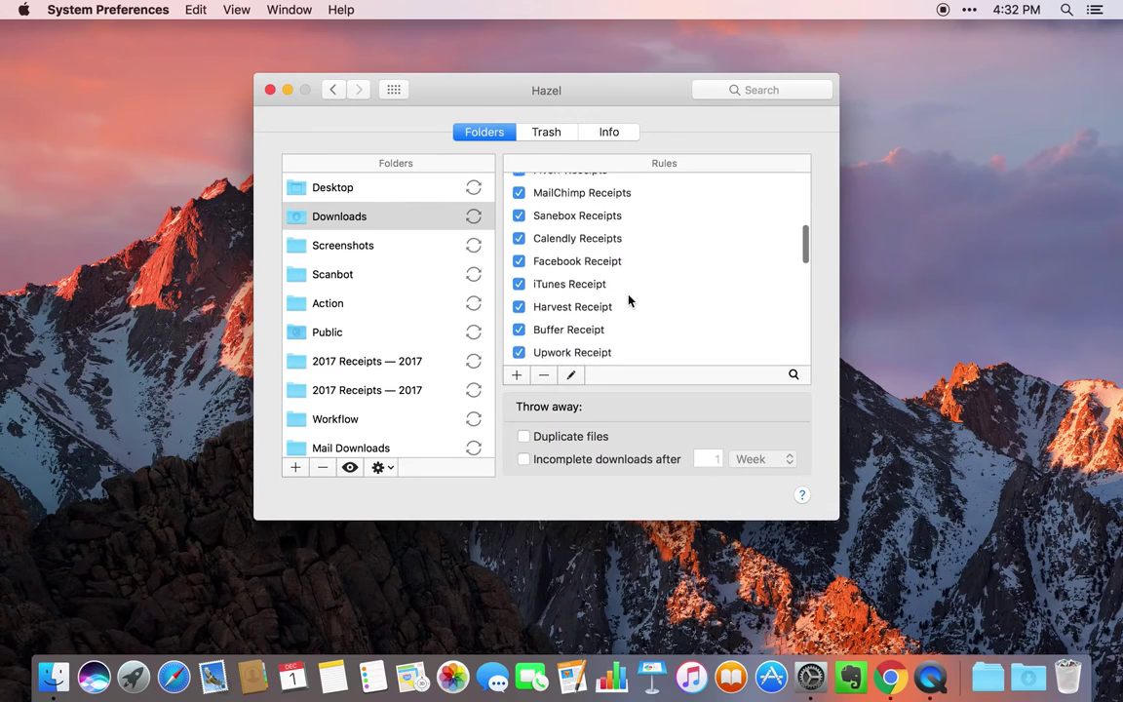
{"action": "scroll", "coordinate": [629, 300], "scroll_direction": "up", "scroll_amount": 1}
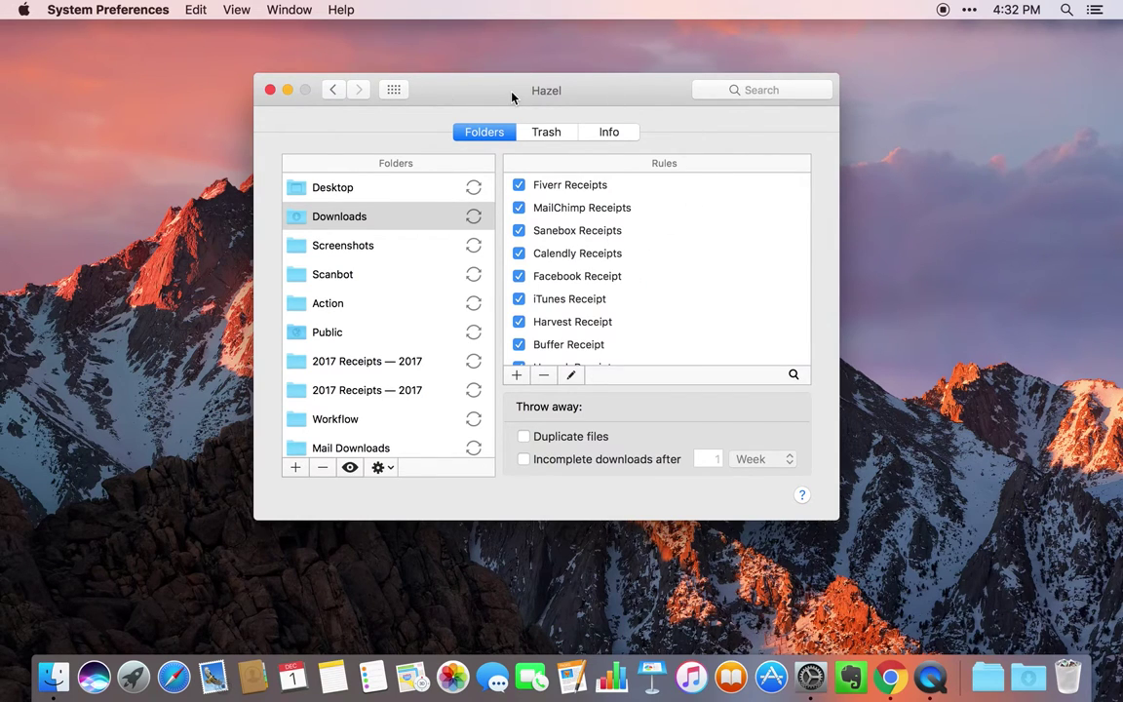
{"action": "key", "text": "super+q"}
- Check Hazel's Run Rules menu, then start an Amphetamine session with about 59 minutes left
{"action": "left_click", "coordinate": [970, 8]}
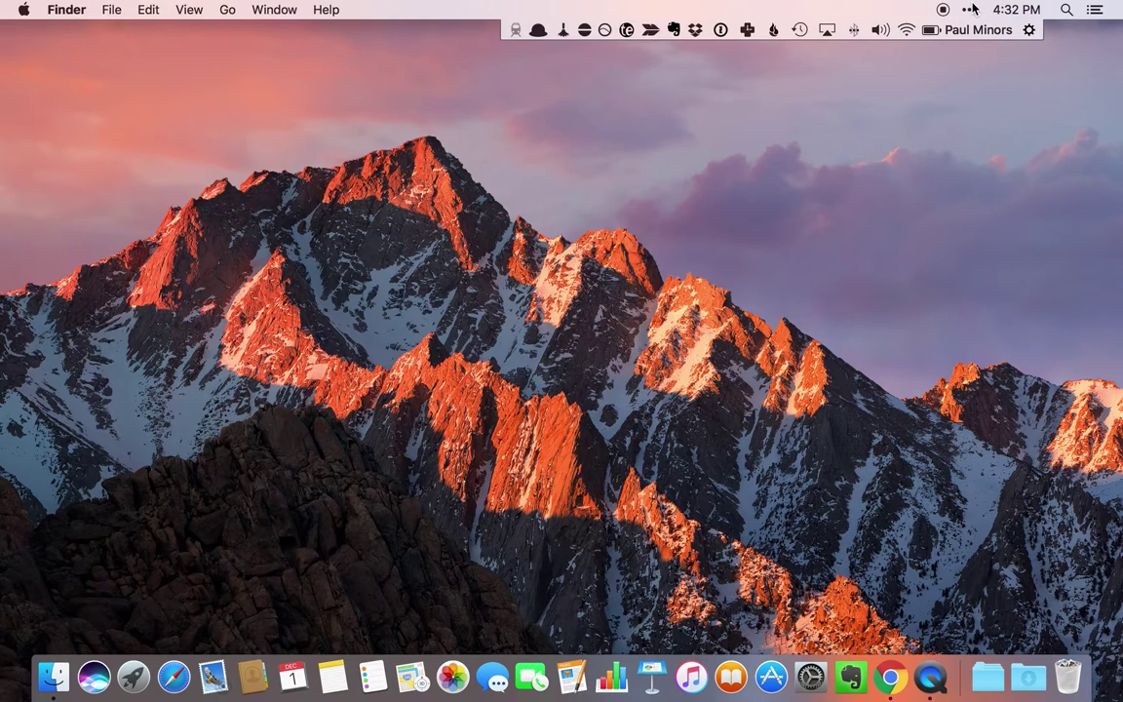
{"action": "left_click", "coordinate": [563, 29]}
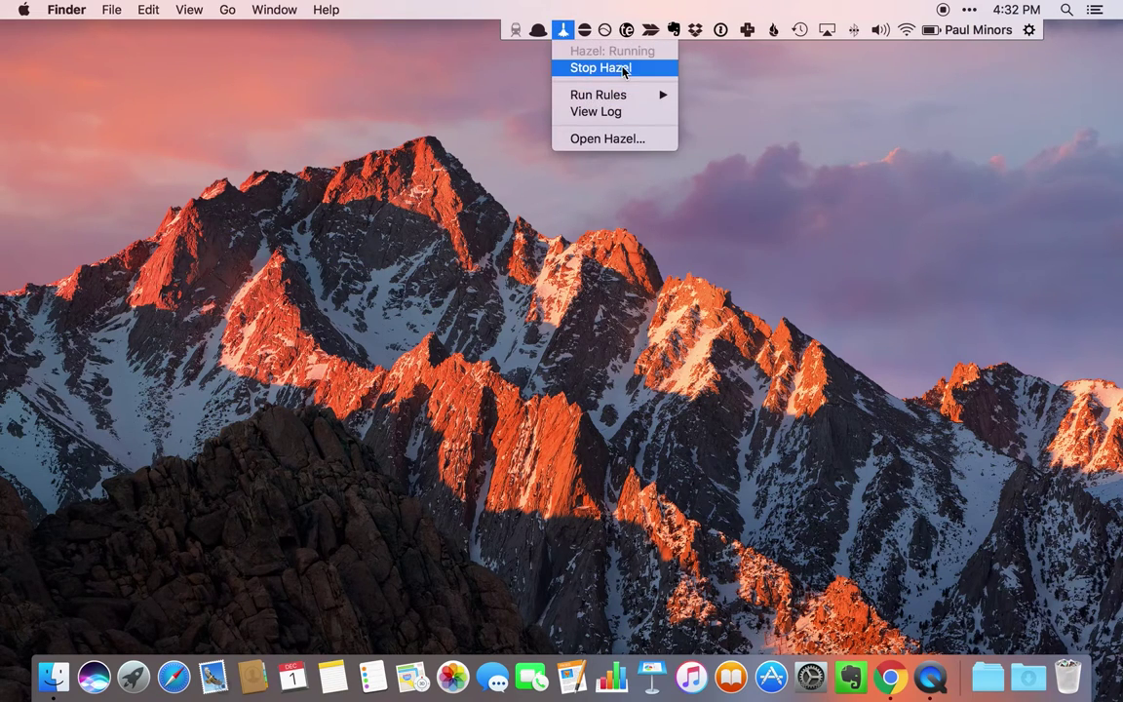
{"action": "mouse_move", "coordinate": [616, 95]}
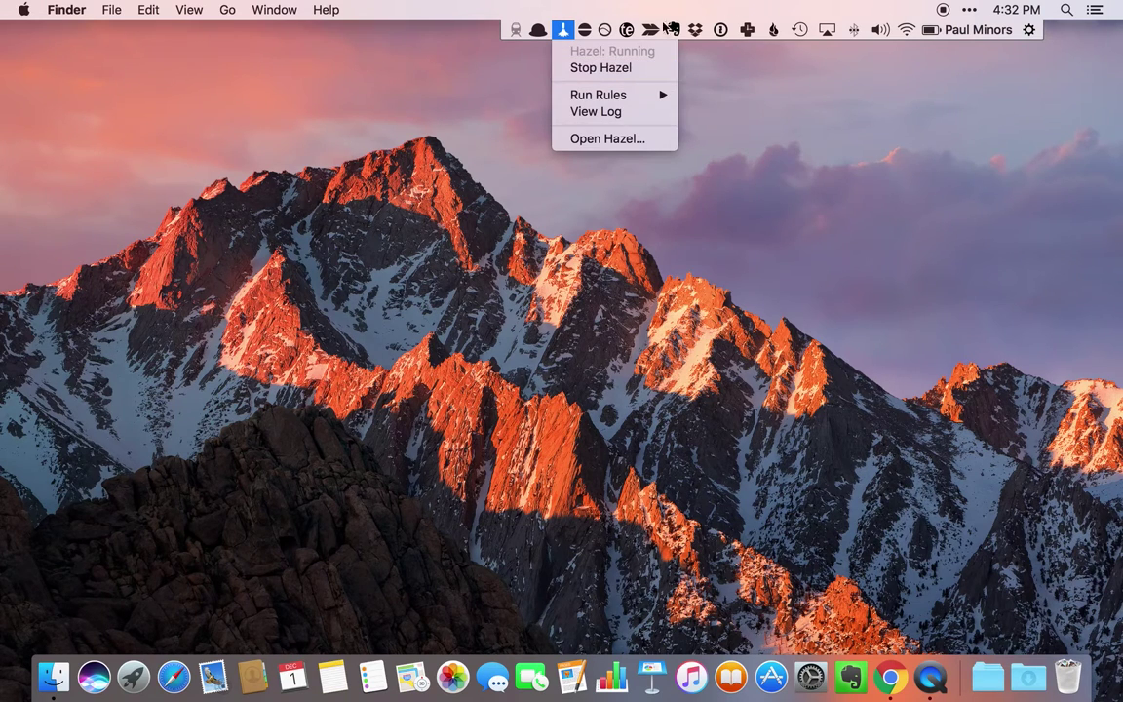
{"action": "left_click", "coordinate": [584, 30]}
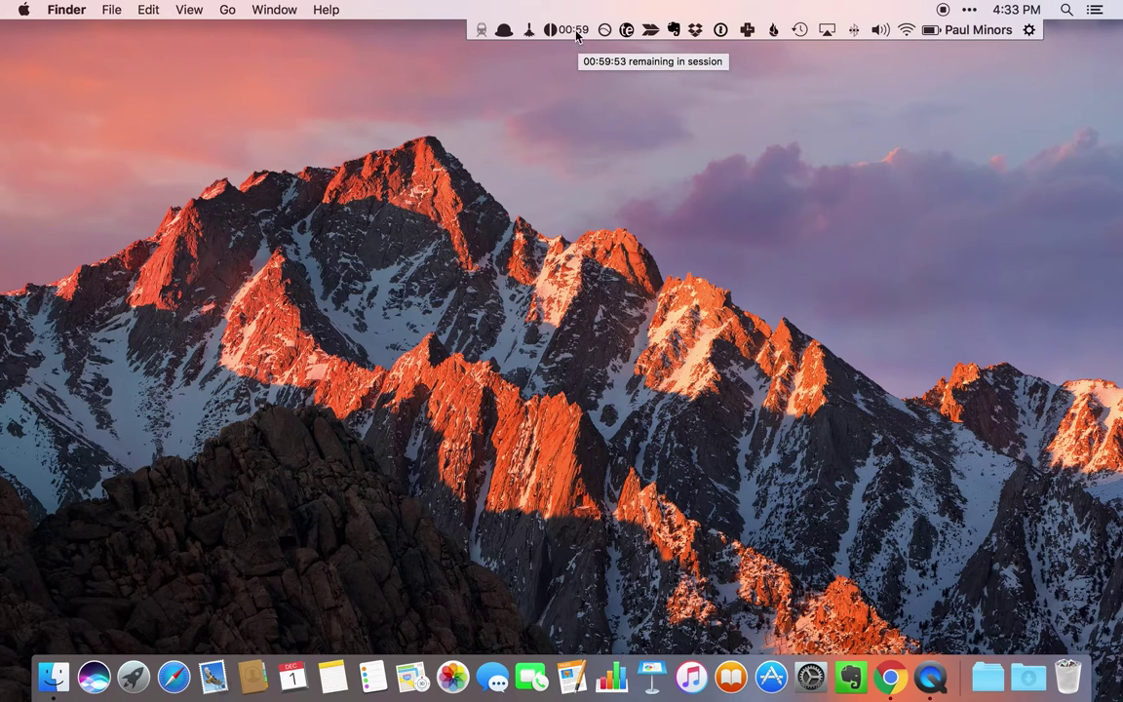
- Browse Amphetamine's Minutes and Hours session options, then choose End Current Session
{"action": "left_click", "coordinate": [566, 32]}
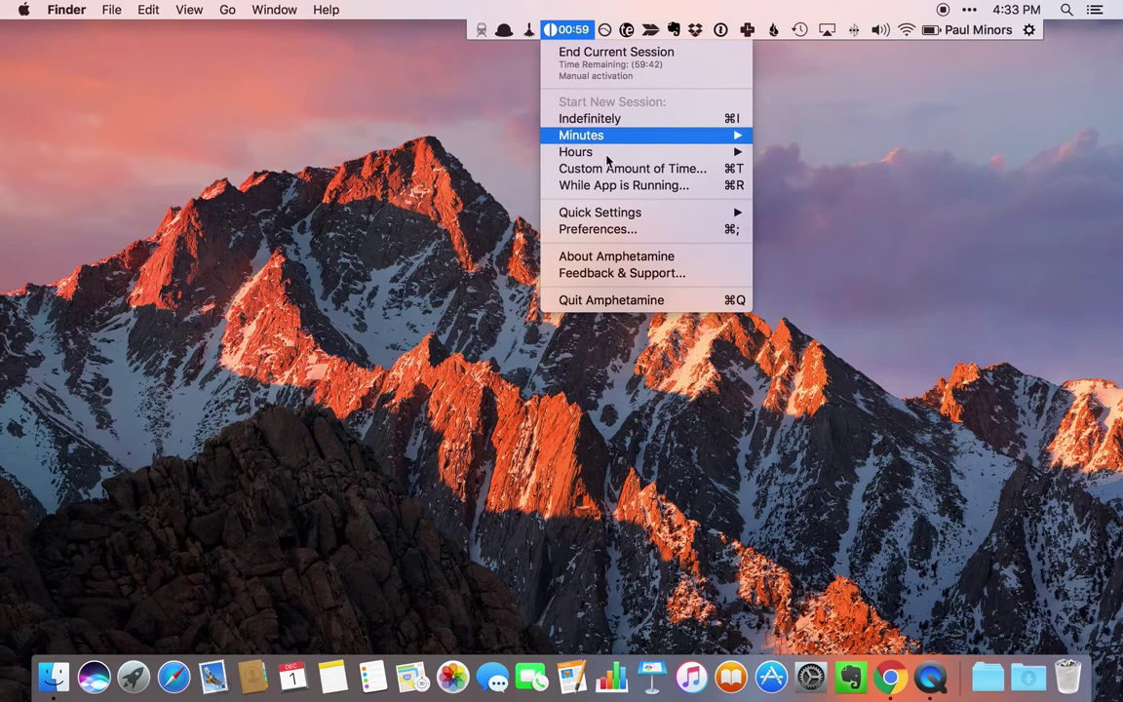
{"action": "mouse_move", "coordinate": [616, 159]}
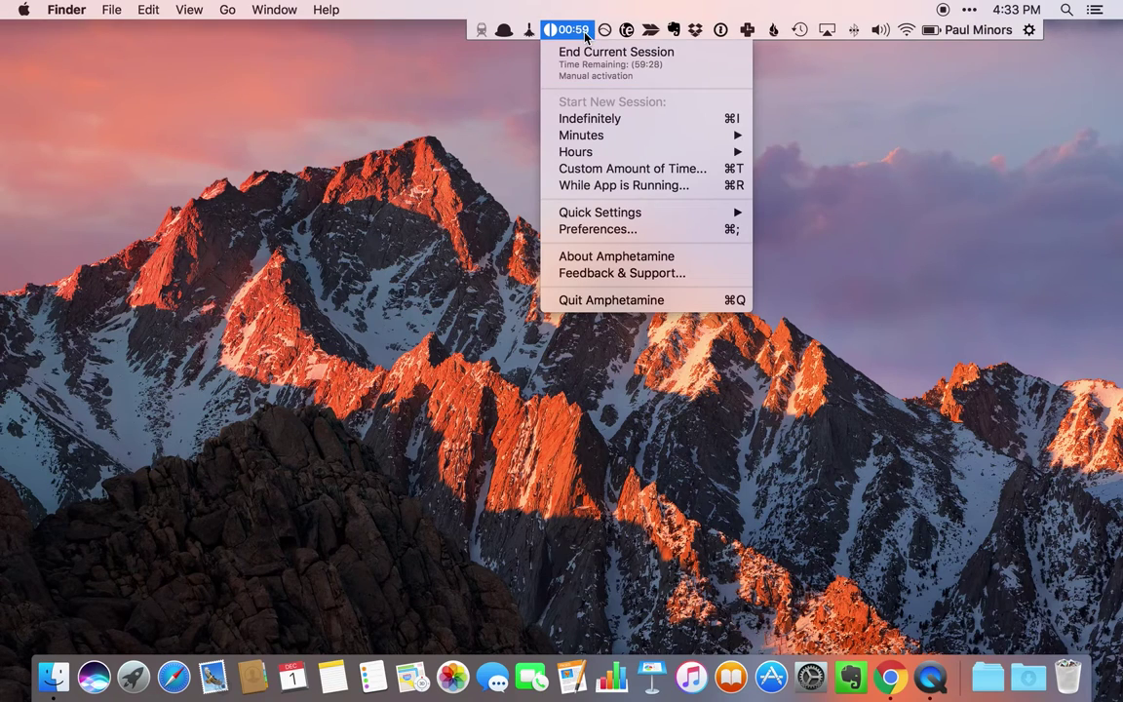
{"action": "left_click", "coordinate": [586, 32]}
{"action": "left_click", "coordinate": [585, 32]}
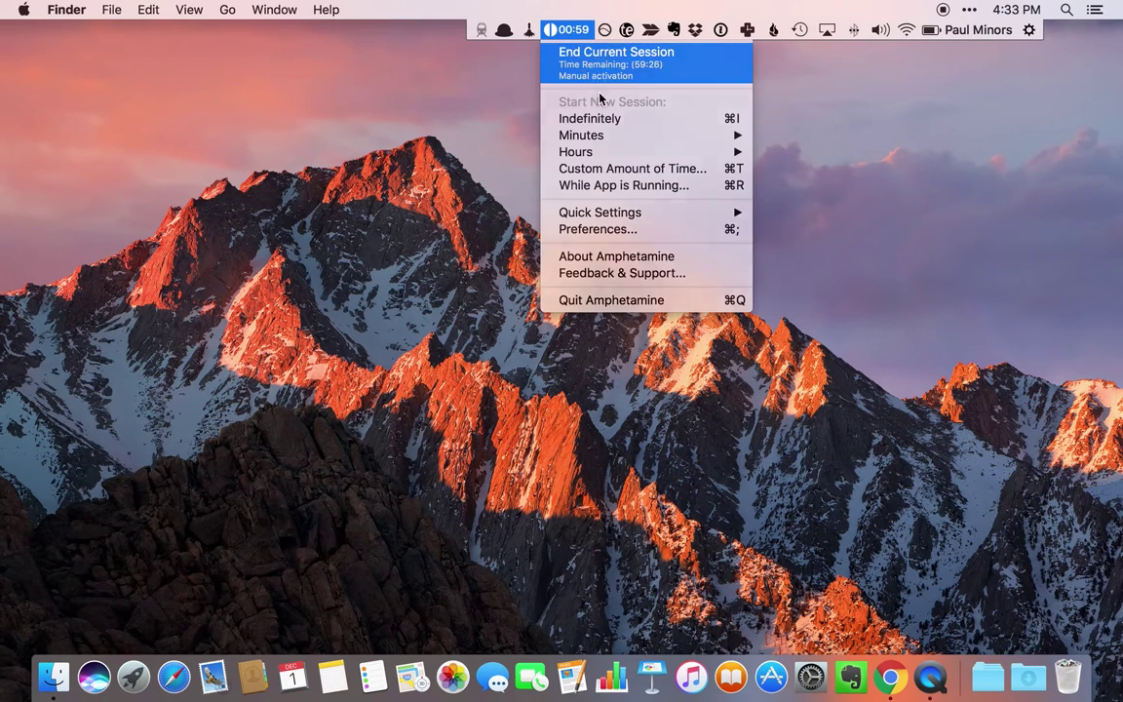
{"action": "left_click", "coordinate": [597, 60]}
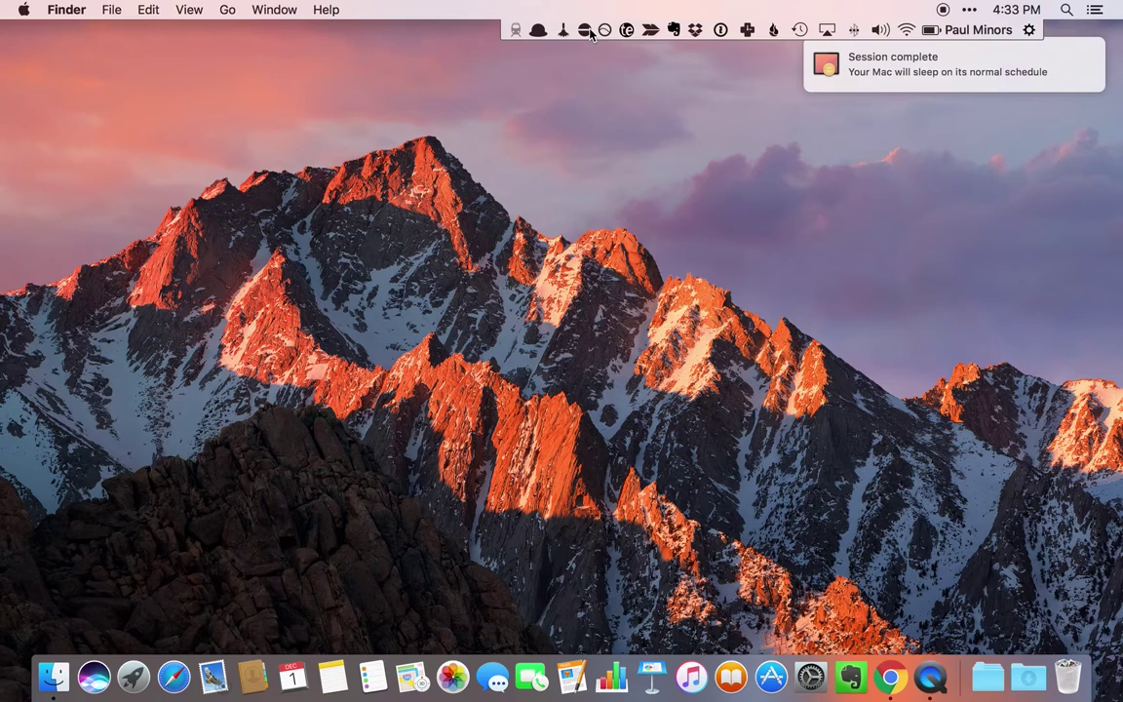
{"action": "left_click", "coordinate": [604, 31]}
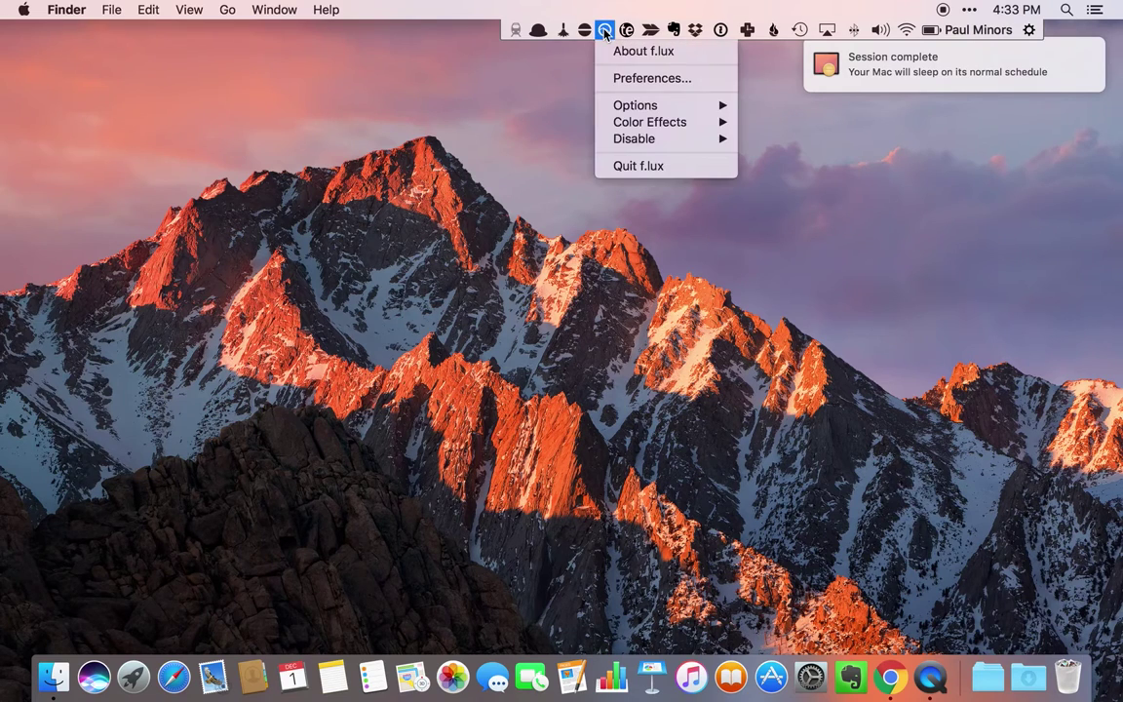
{"action": "left_click", "coordinate": [632, 79]}
{"action": "left_click_drag", "start_coordinate": [609, 109], "coordinate": [599, 101]}
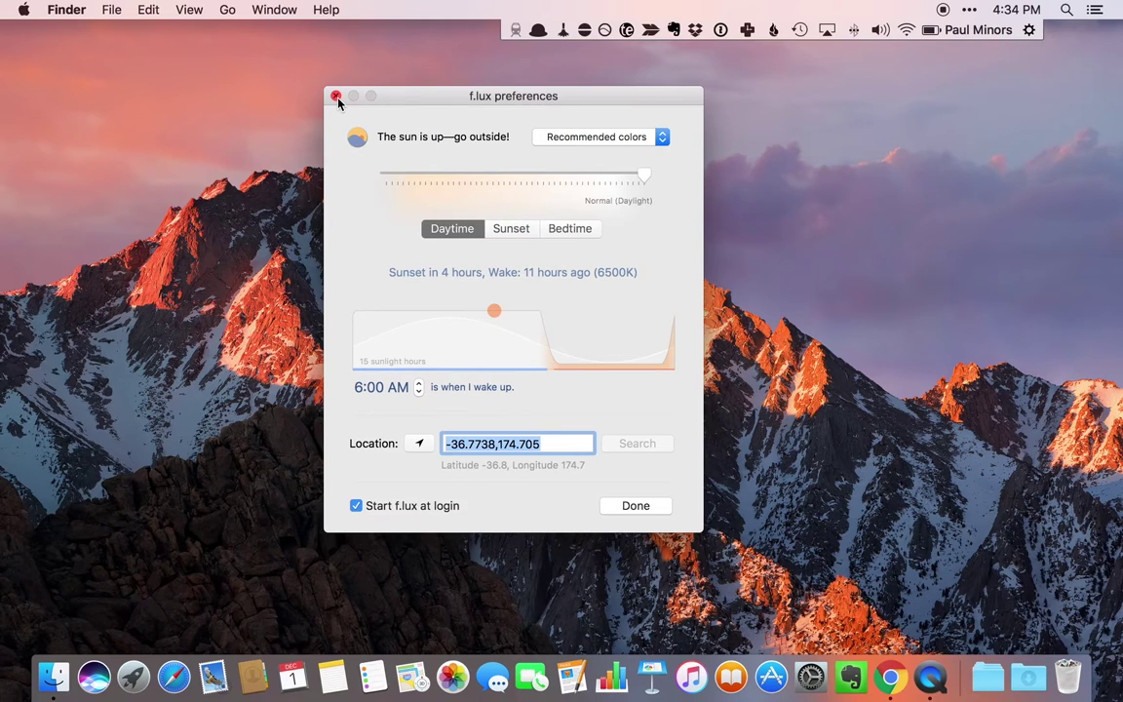
{"action": "left_click", "coordinate": [336, 97]}
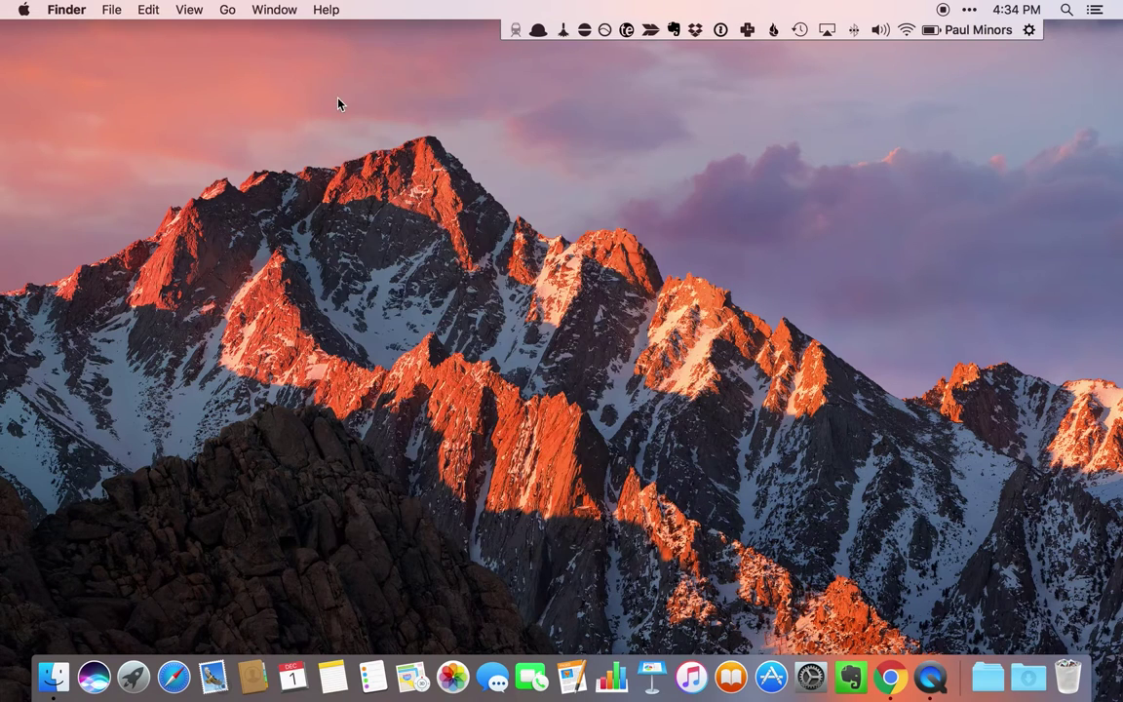
- Center the TextExpander library window and view the Book summaries snippet's content
{"action": "left_click", "coordinate": [625, 30]}
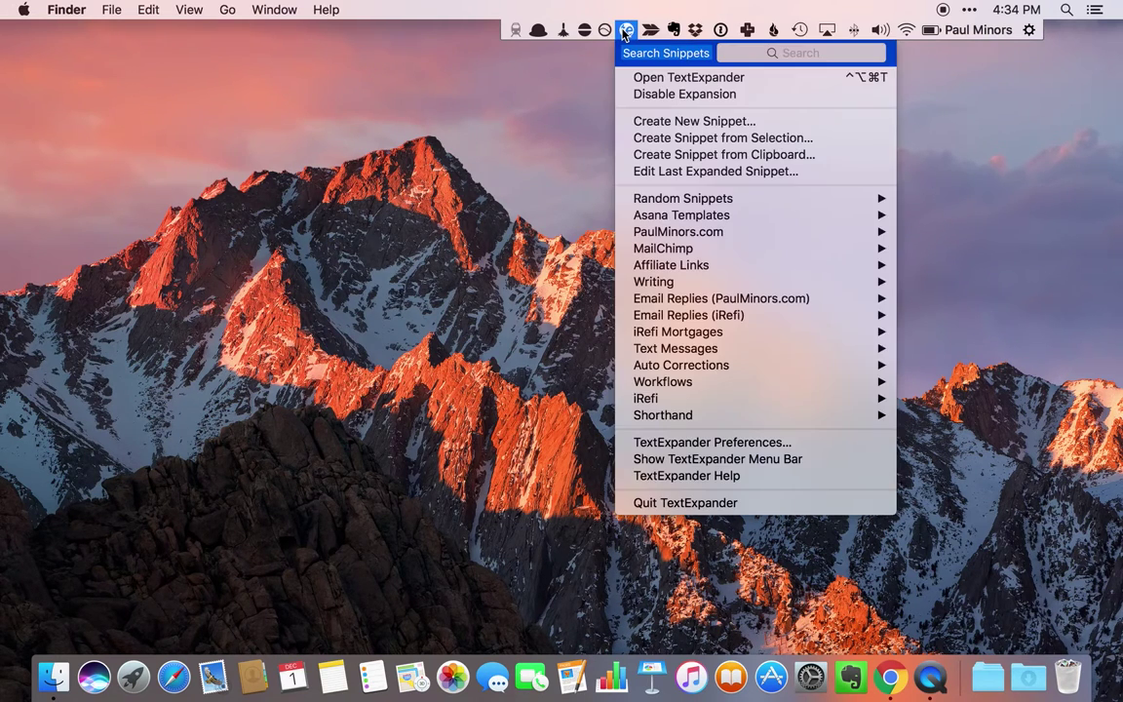
{"action": "left_click", "coordinate": [624, 32]}
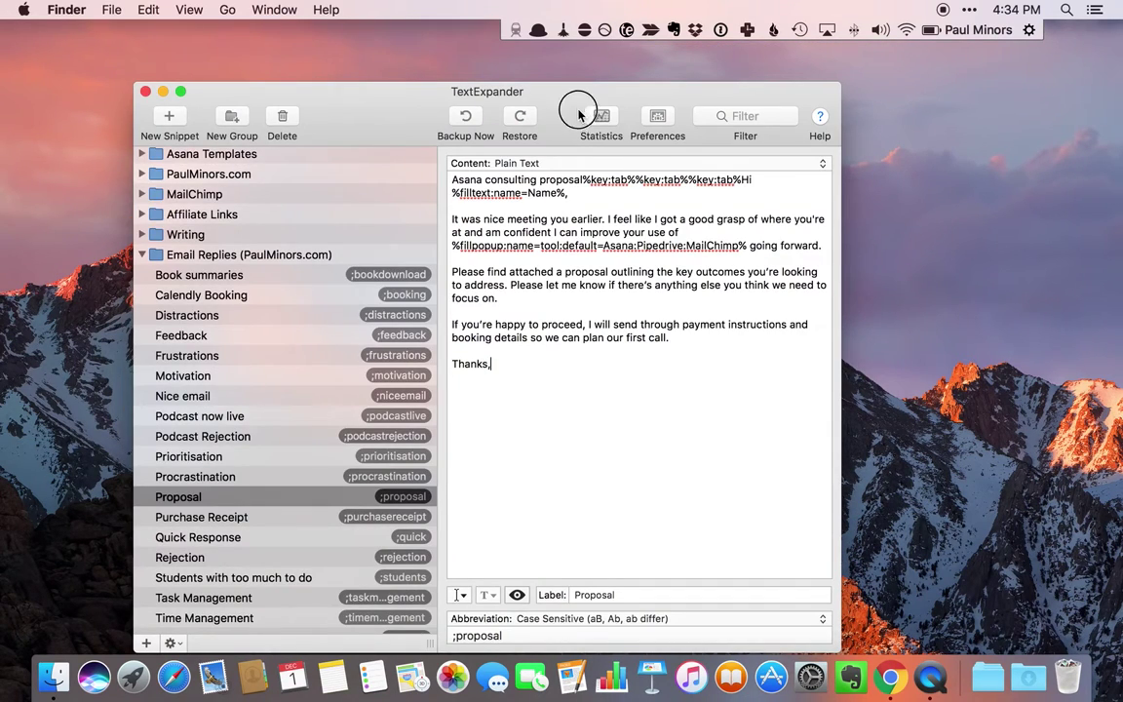
{"action": "left_click_drag", "start_coordinate": [571, 43], "coordinate": [629, 47]}
{"action": "left_click", "coordinate": [366, 241]}
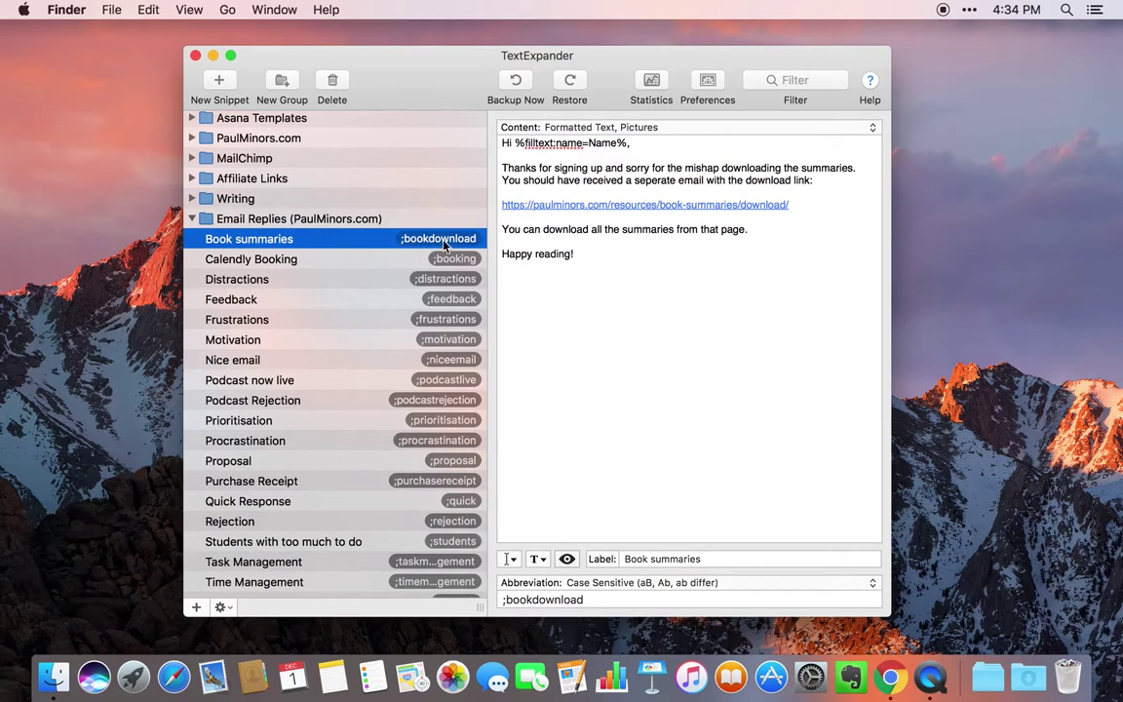
- Inspect the Distractions email snippet, its ;distractions abbreviation and the insertable fill-in options
{"action": "left_click", "coordinate": [193, 220]}
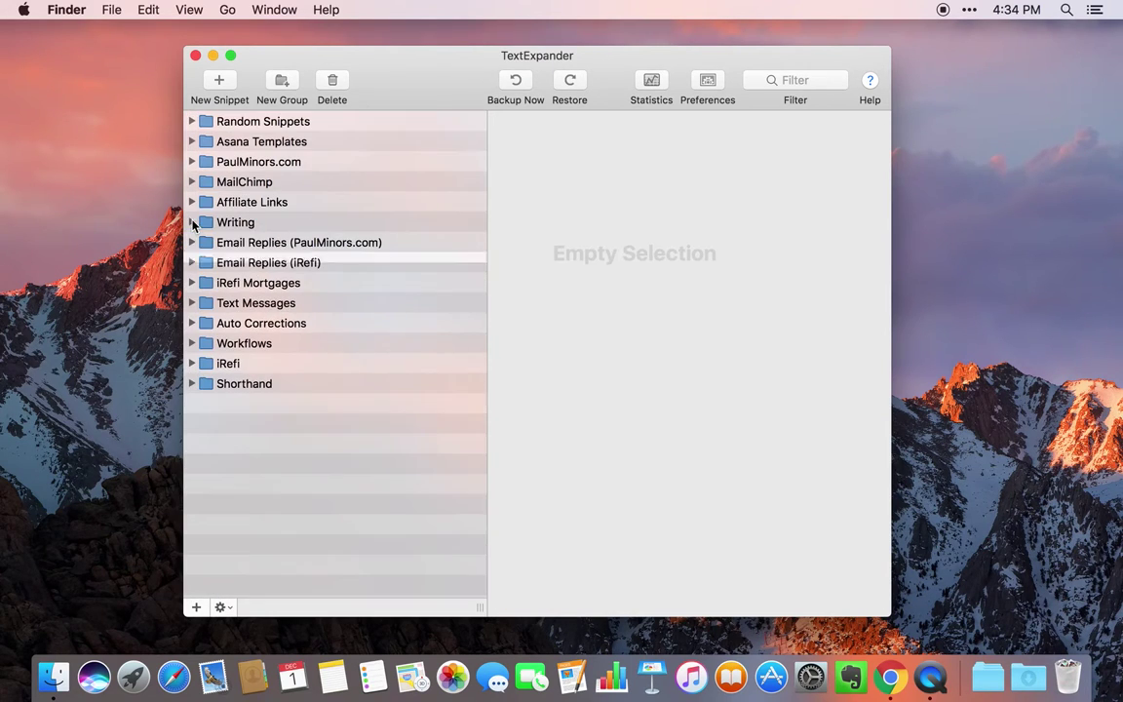
{"action": "double_click", "coordinate": [211, 242]}
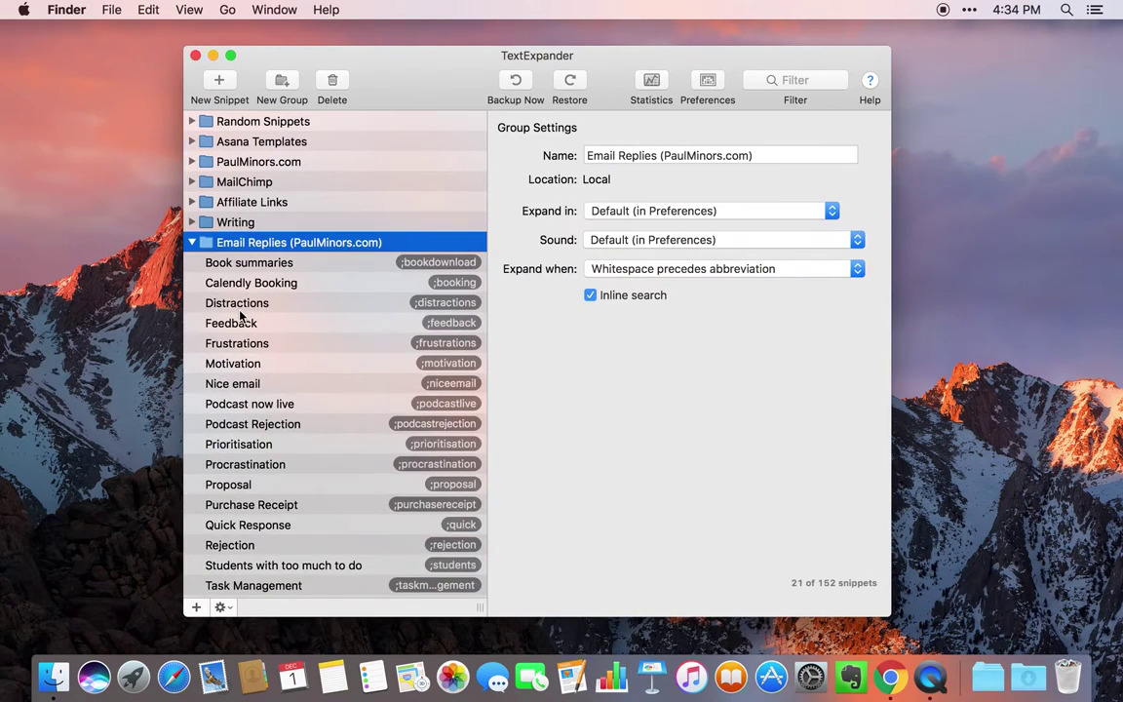
{"action": "left_click", "coordinate": [240, 308]}
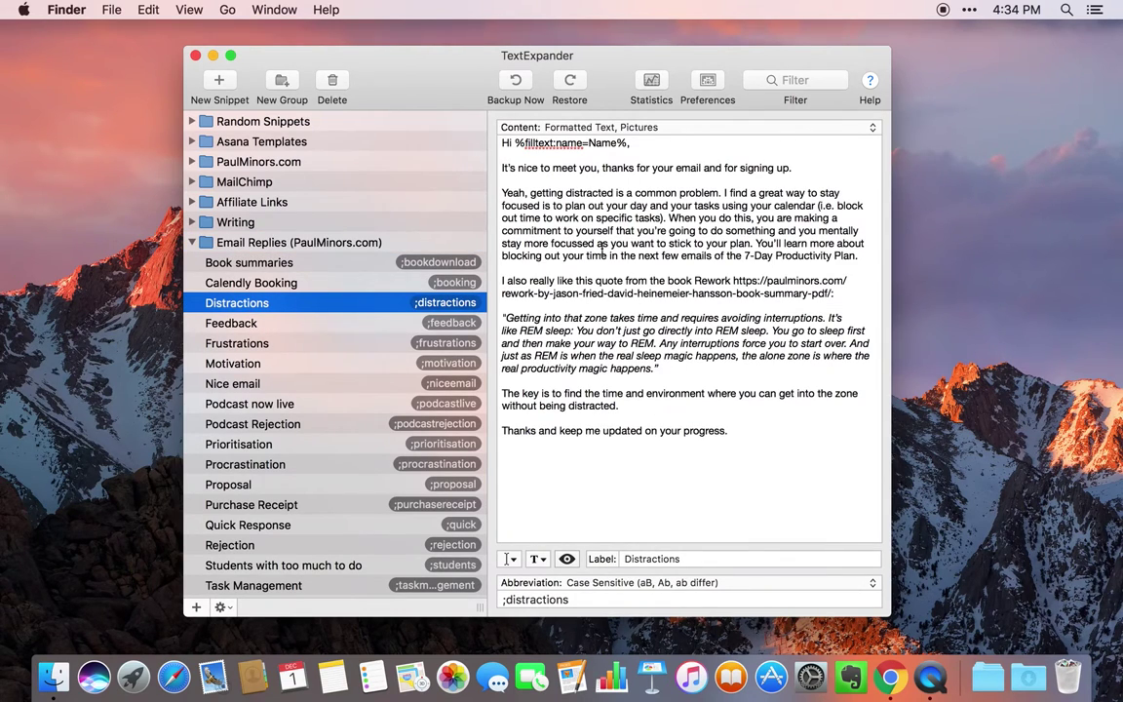
{"action": "left_click", "coordinate": [488, 600]}
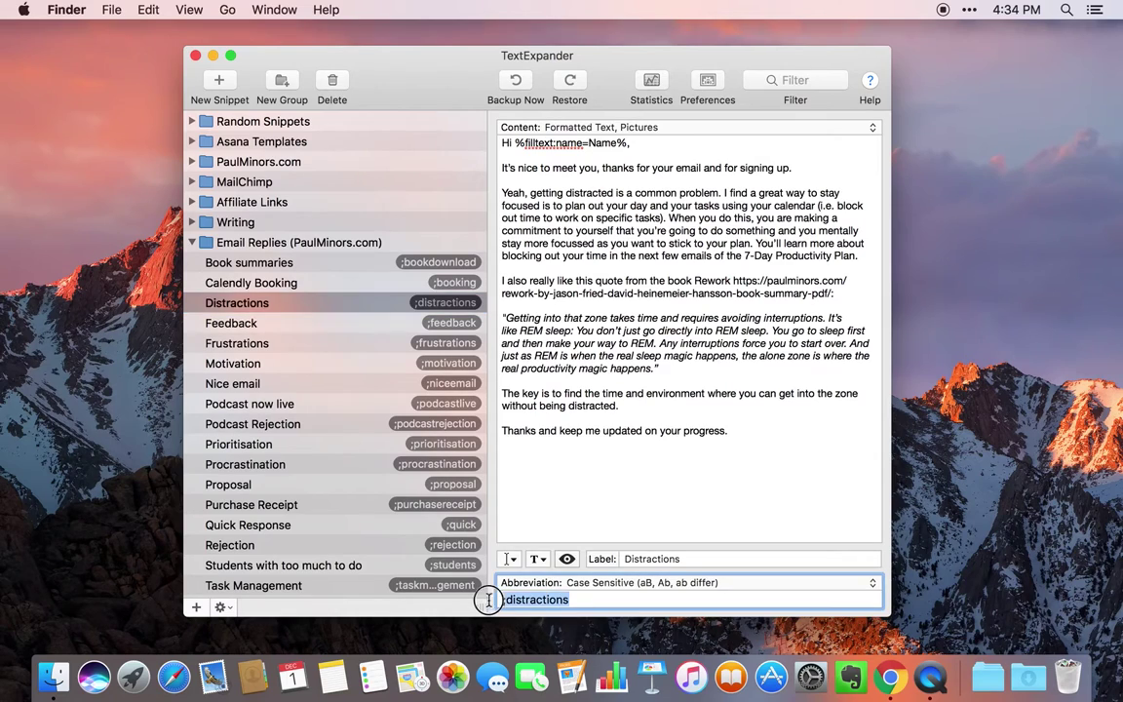
{"action": "left_click", "coordinate": [501, 600]}
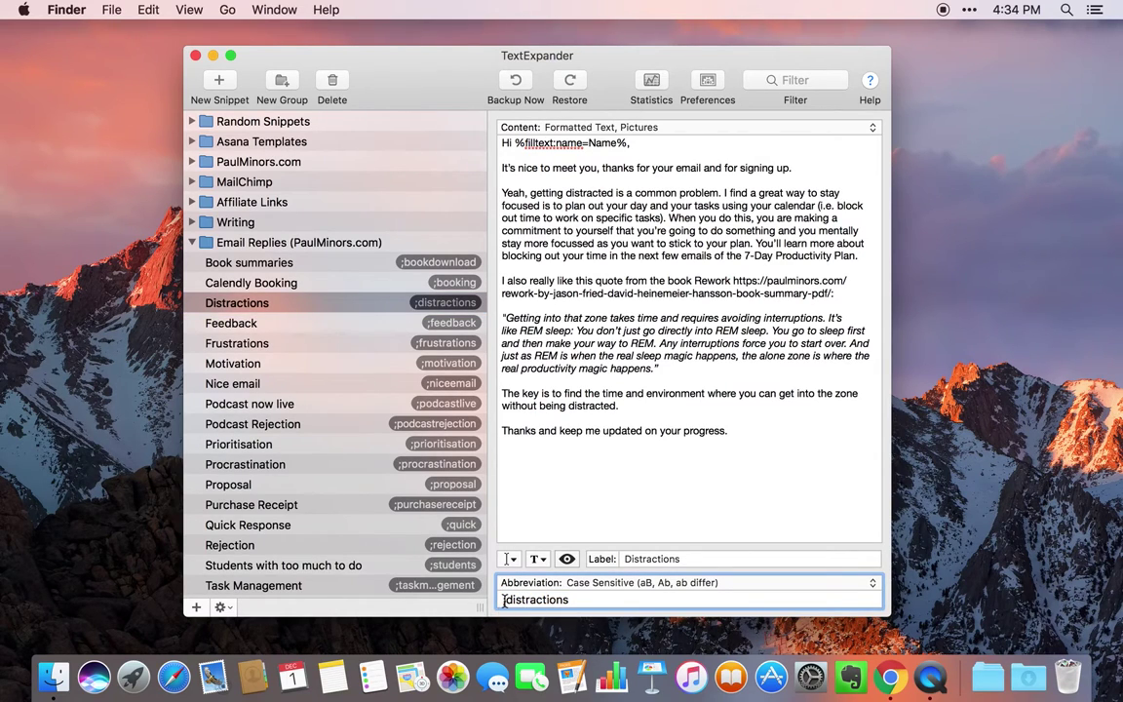
{"action": "left_click_drag", "start_coordinate": [820, 431], "coordinate": [516, 143]}
{"action": "left_click", "coordinate": [581, 218]}
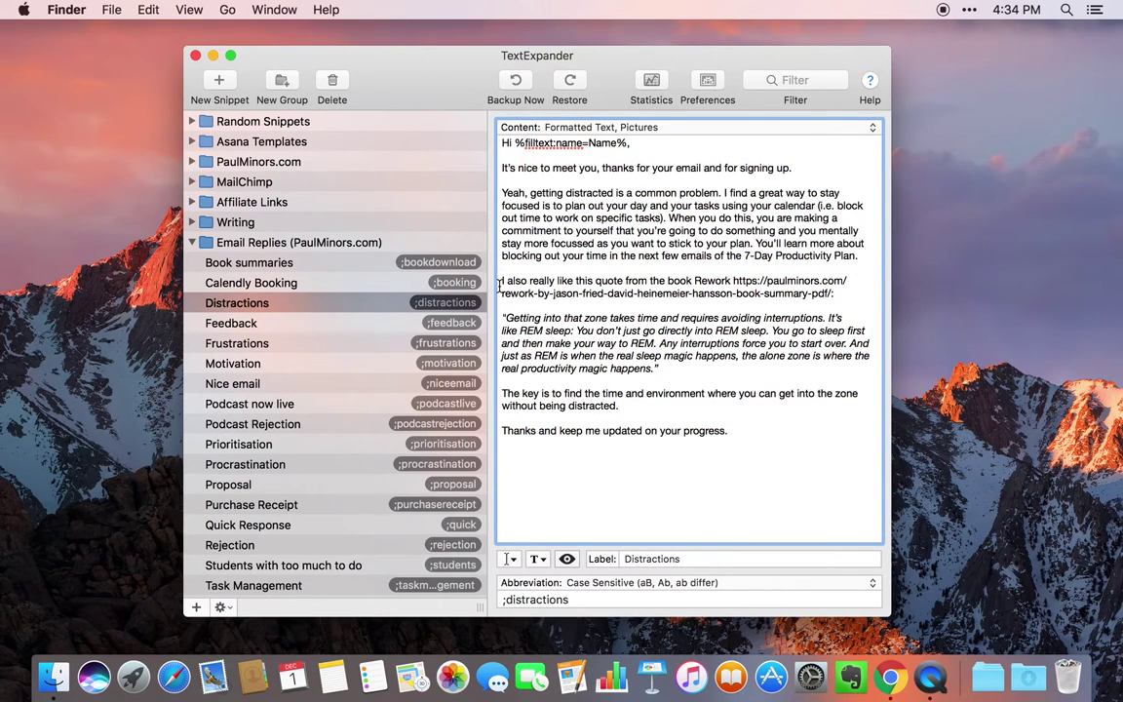
{"action": "left_click", "coordinate": [517, 560]}
{"action": "mouse_move", "coordinate": [571, 575]}
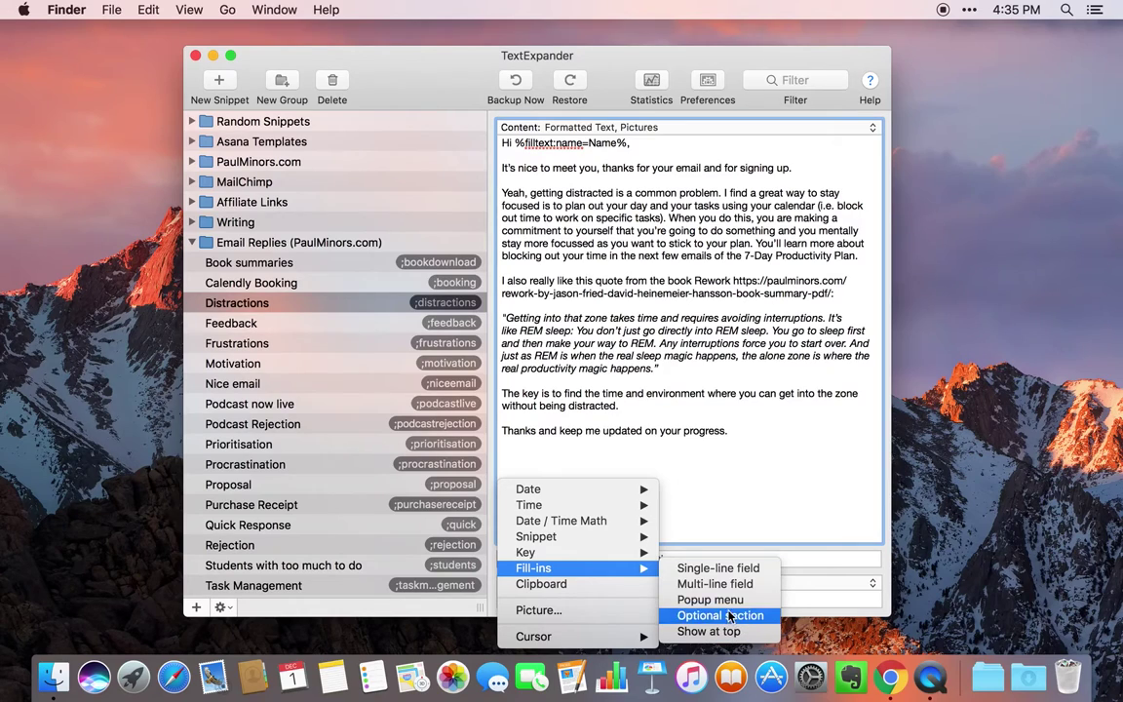
{"action": "key", "text": "Escape"}
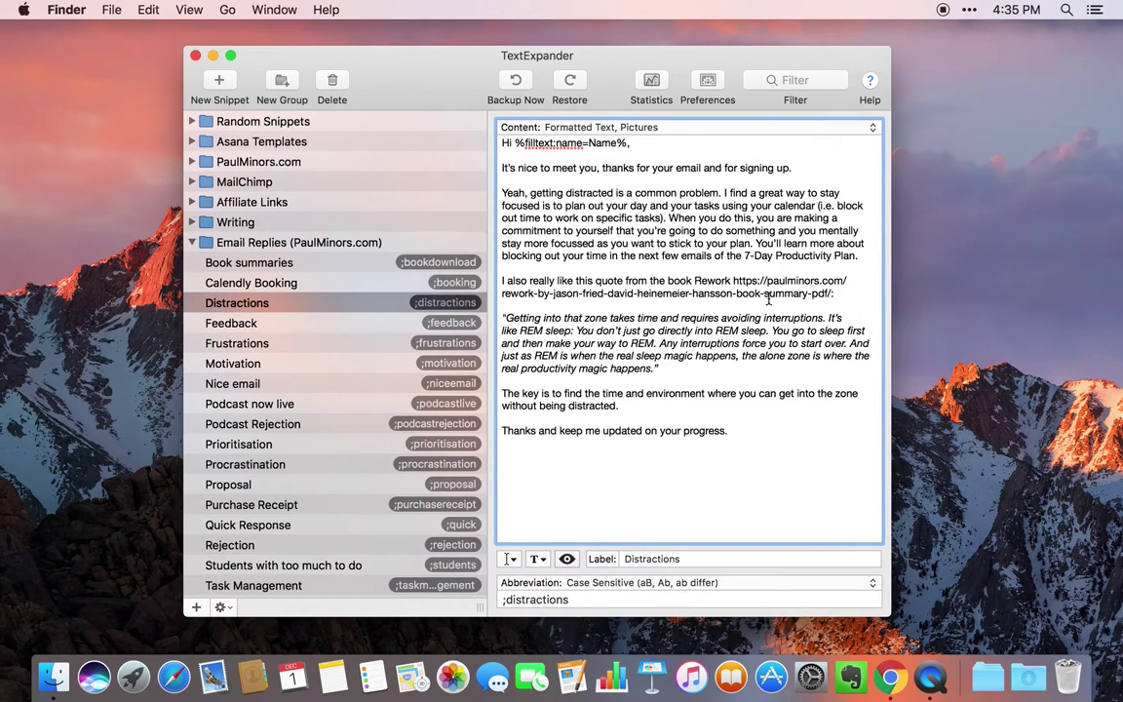
- Browse the MailChimp and PaulMinors.com groups and view the UTM - Facebook snippet
{"action": "left_click", "coordinate": [194, 243]}
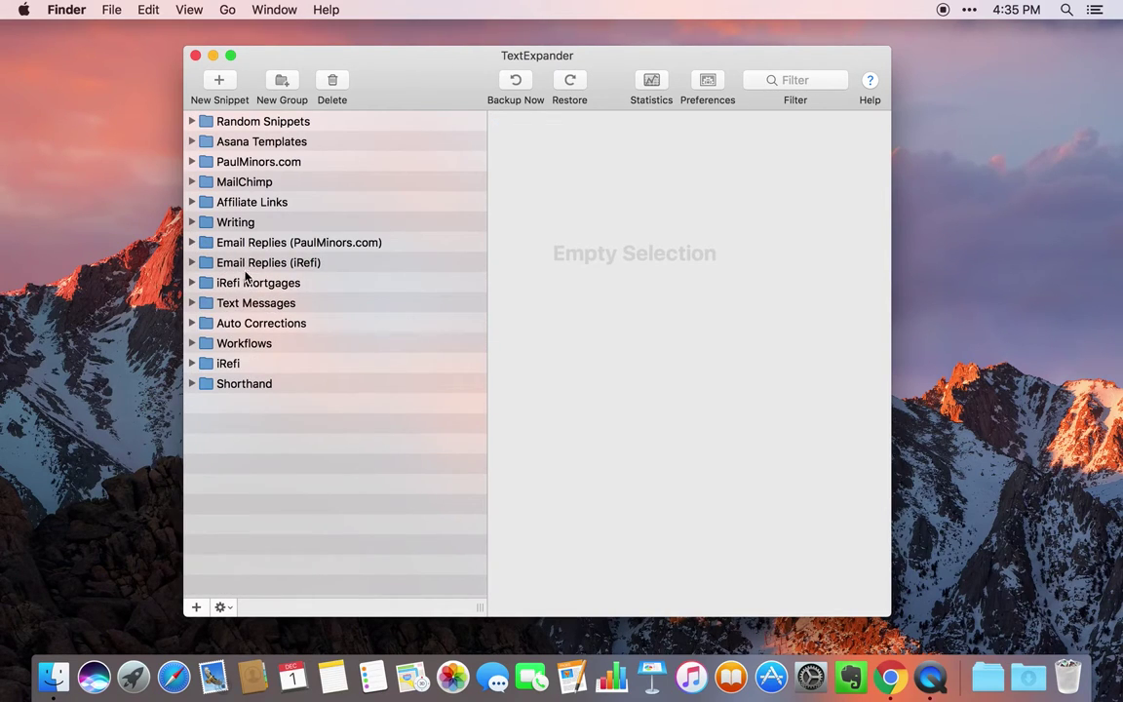
{"action": "left_click", "coordinate": [192, 182]}
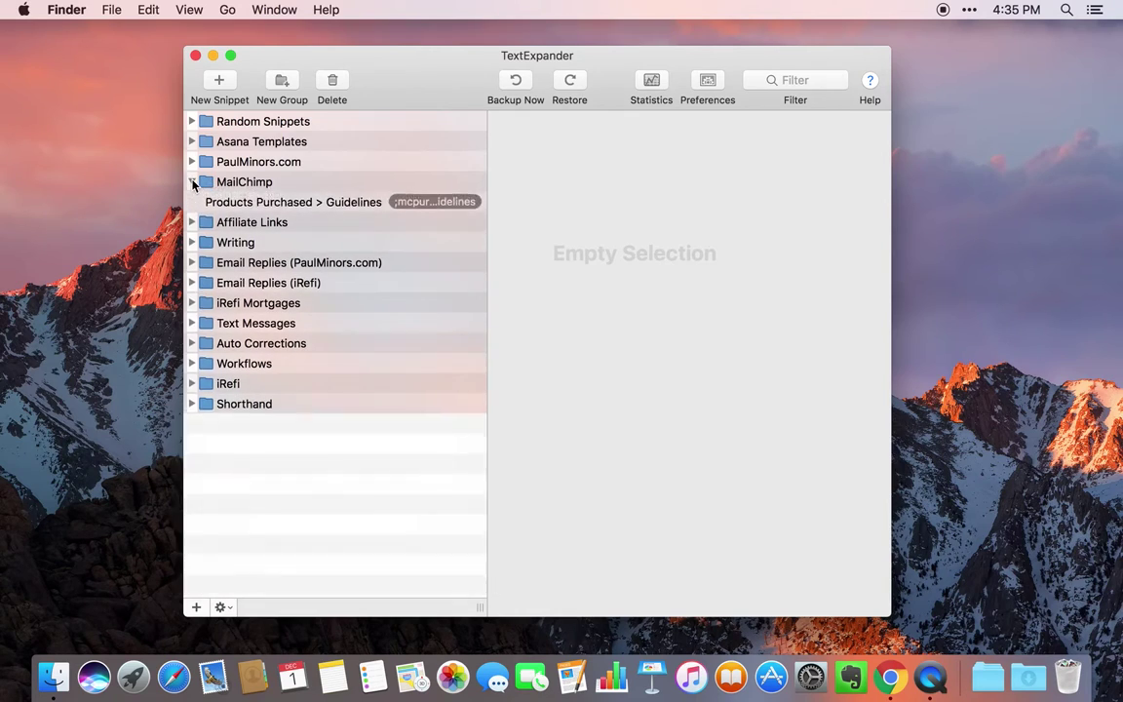
{"action": "left_click", "coordinate": [192, 182]}
{"action": "left_click", "coordinate": [192, 162]}
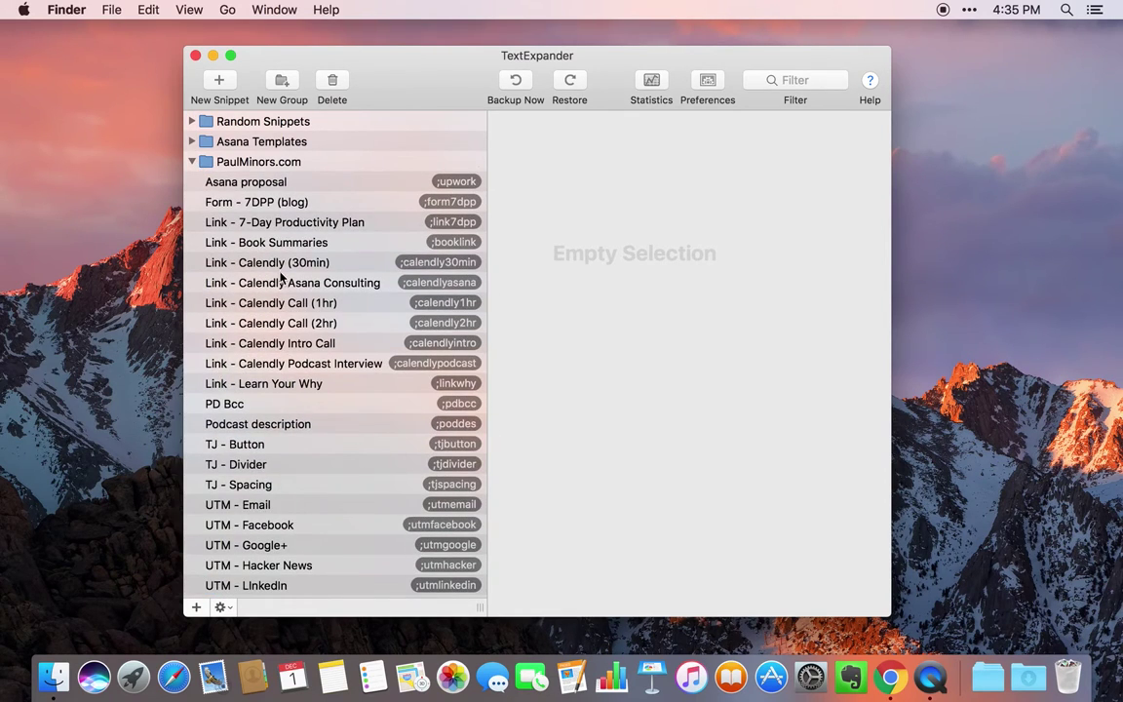
{"action": "scroll", "coordinate": [281, 327], "scroll_direction": "down", "scroll_amount": 3}
{"action": "left_click", "coordinate": [300, 403]}
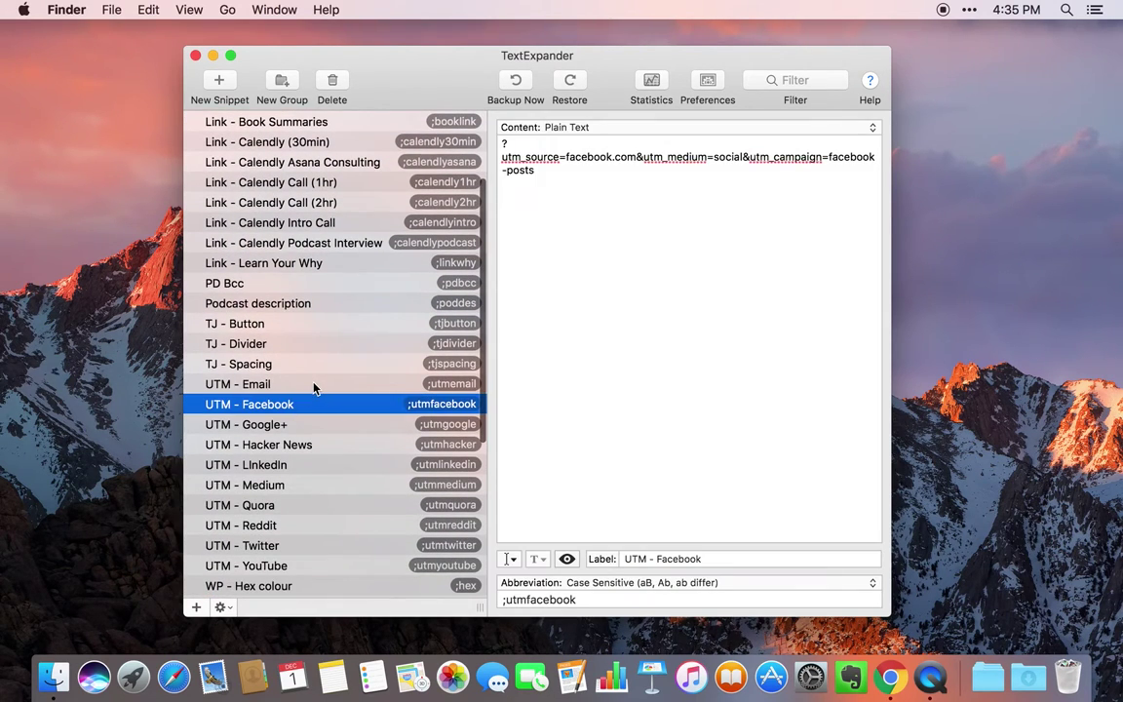
{"action": "scroll", "coordinate": [302, 361], "scroll_direction": "down", "scroll_amount": 2}
{"action": "scroll", "coordinate": [303, 361], "scroll_direction": "up", "scroll_amount": 5}
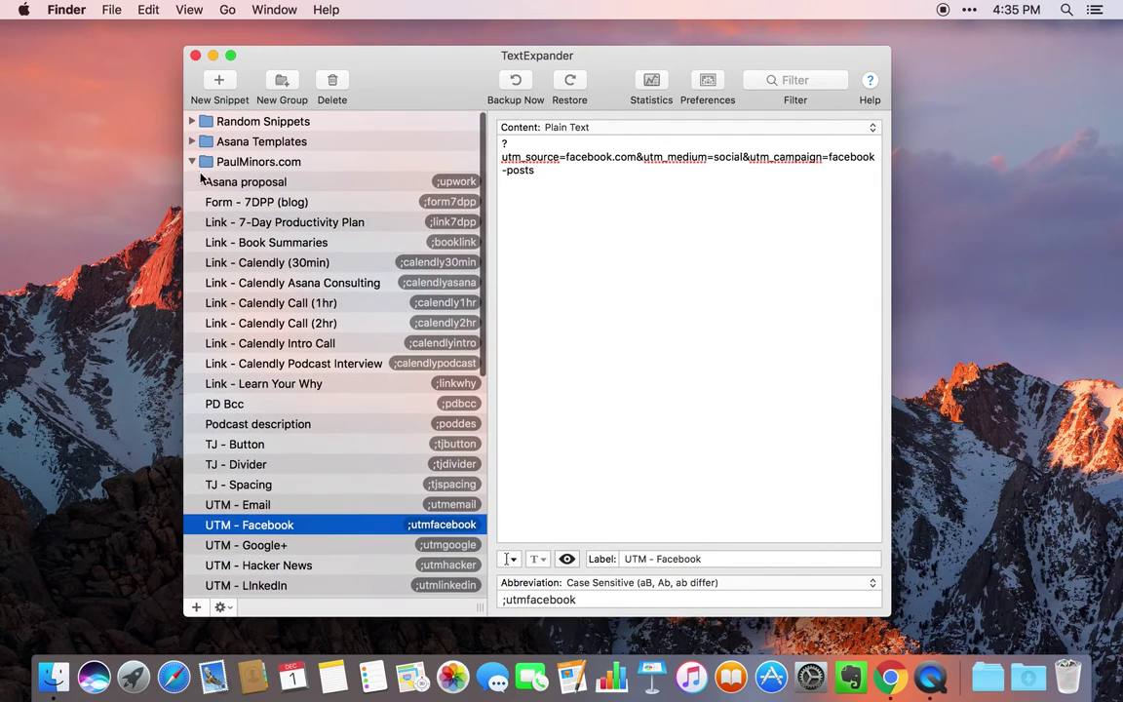
{"action": "left_click", "coordinate": [192, 163]}
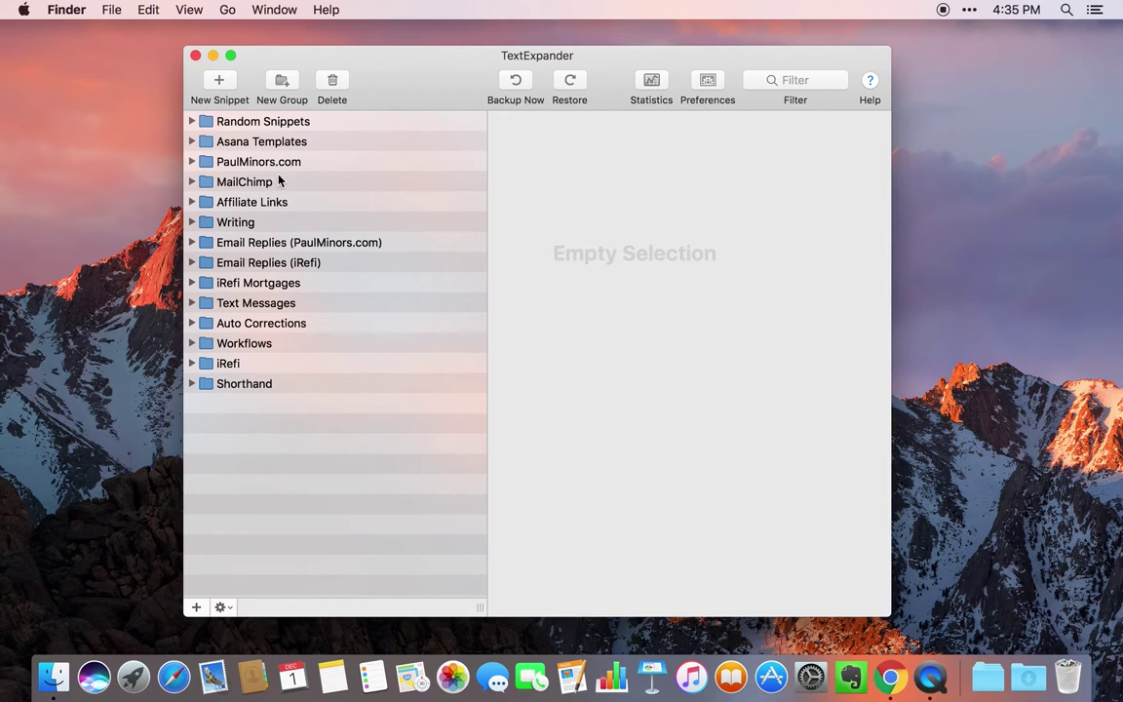
- View the Home address snippet in Random Snippets, then close the library window
{"action": "left_click_drag", "start_coordinate": [415, 86], "coordinate": [421, 82]}
{"action": "left_click", "coordinate": [197, 118]}
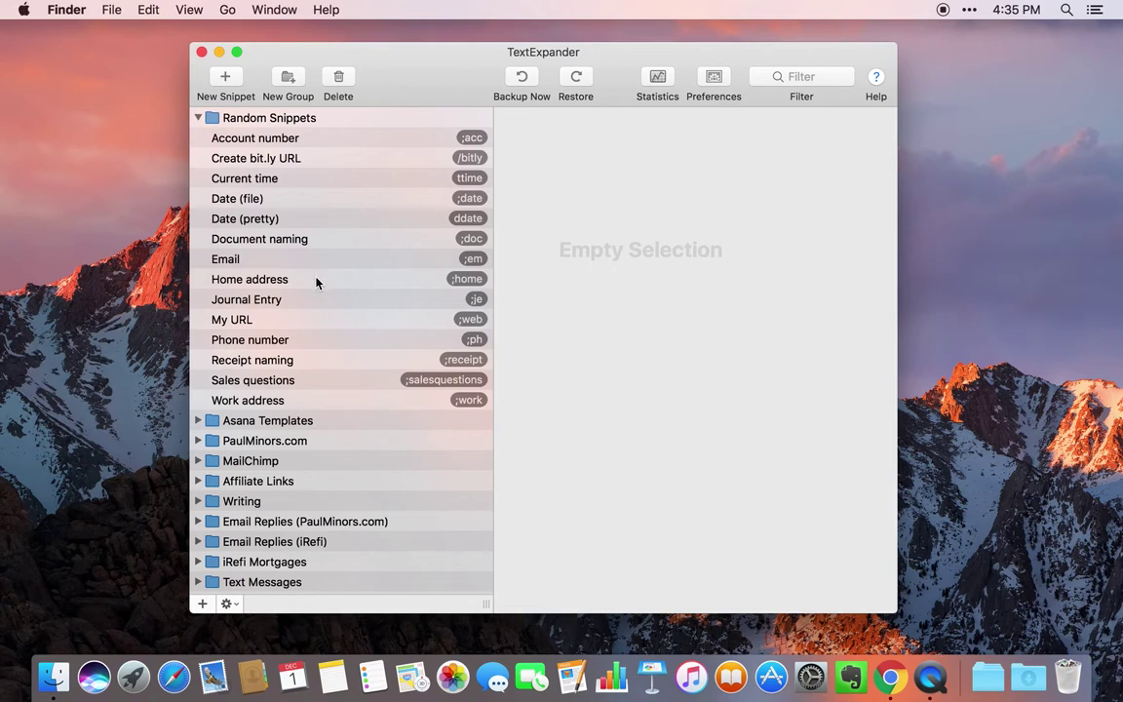
{"action": "left_click", "coordinate": [336, 281]}
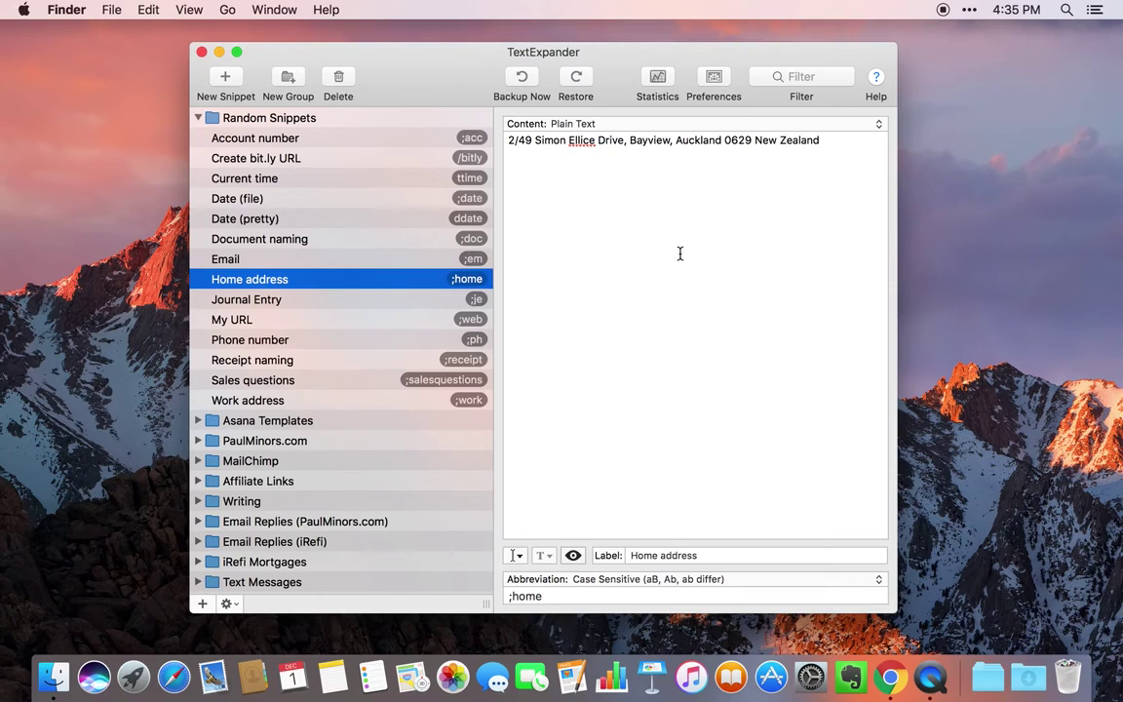
{"action": "left_click", "coordinate": [201, 53]}
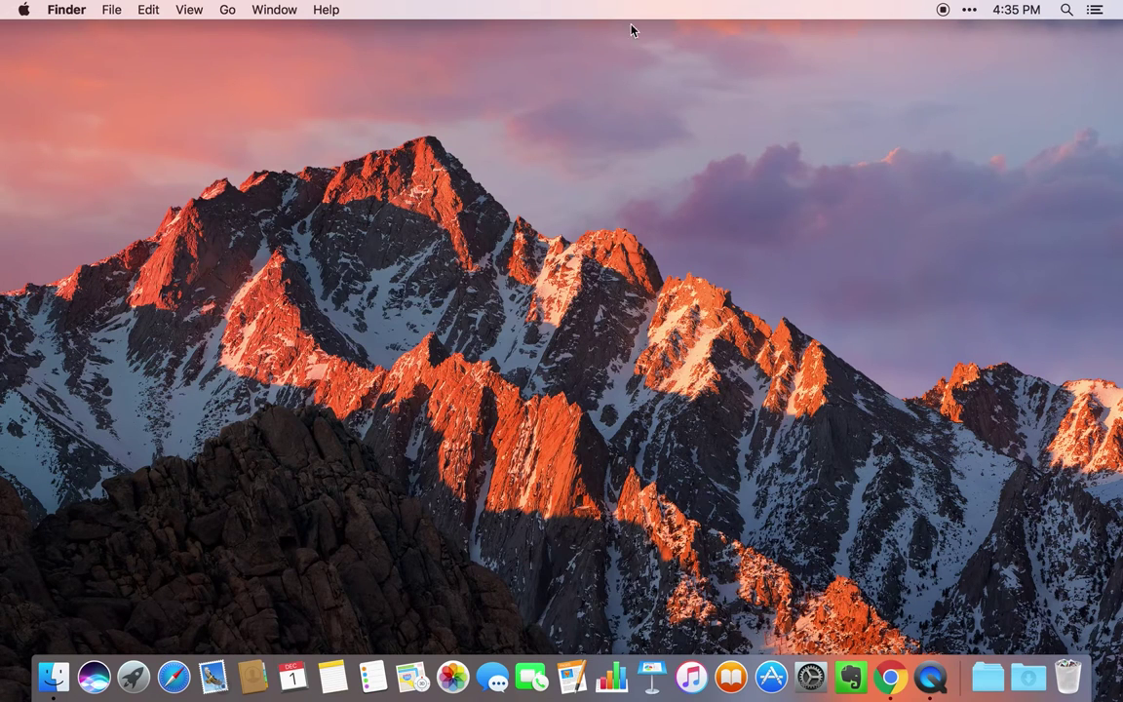
- Show TextExpander's menu-bar menu from Bartender's hidden icons, then dismiss it
{"action": "left_click", "coordinate": [969, 9]}
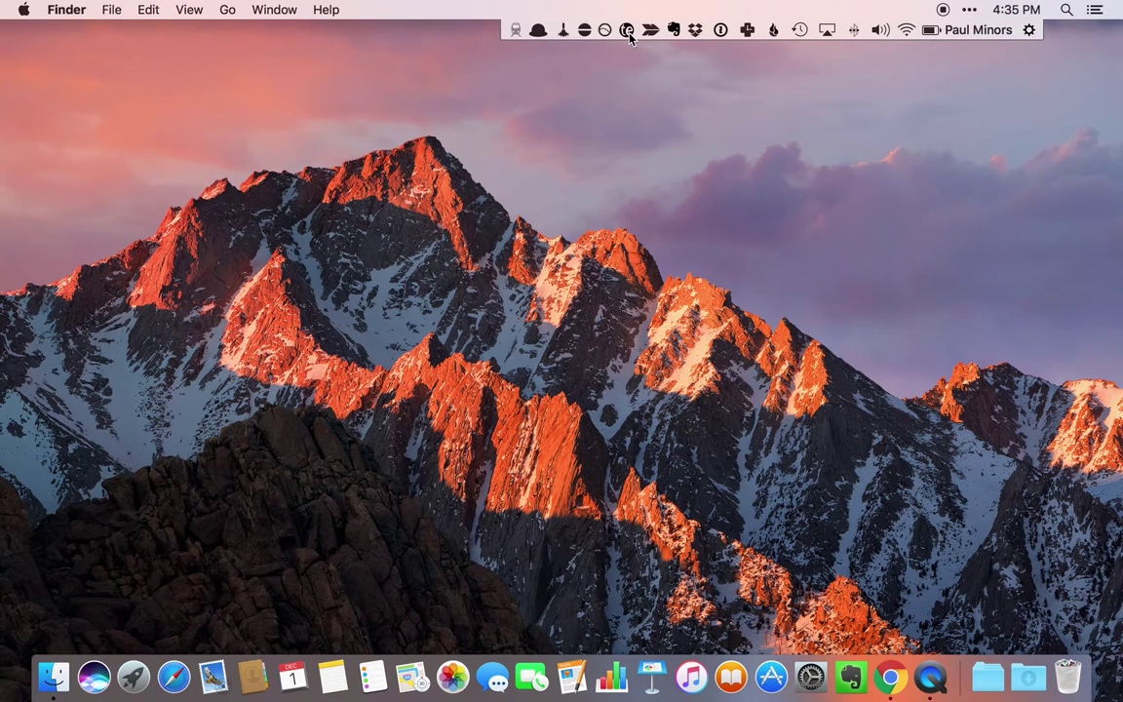
{"action": "left_click", "coordinate": [626, 30]}
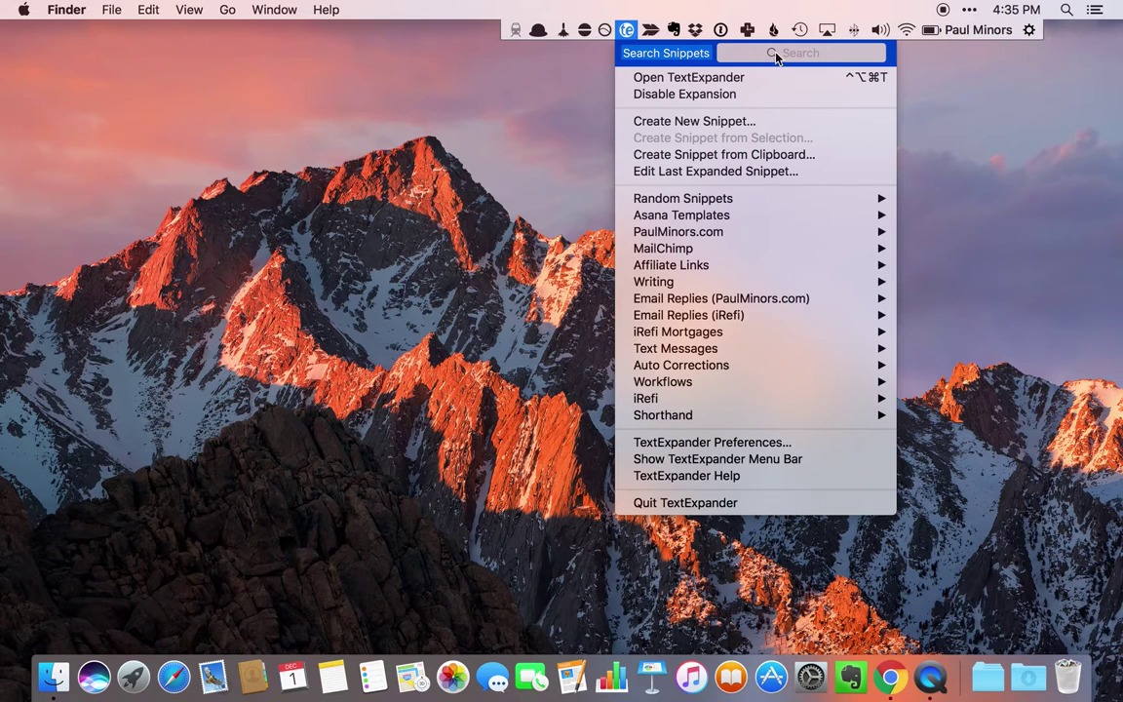
{"action": "mouse_move", "coordinate": [749, 282]}
{"action": "left_click", "coordinate": [592, 166]}
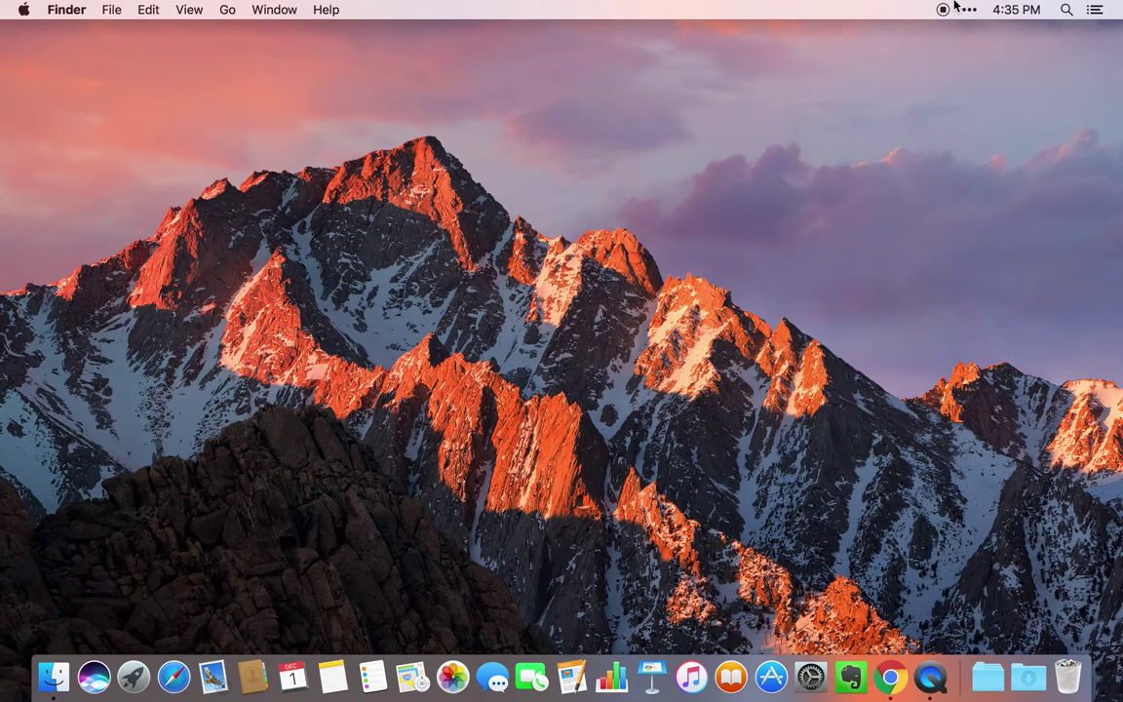
- Search snippets for 'paul' in the quick search, clear it, and open then close the library
{"action": "key", "text": "ctrl+alt+super+space"}
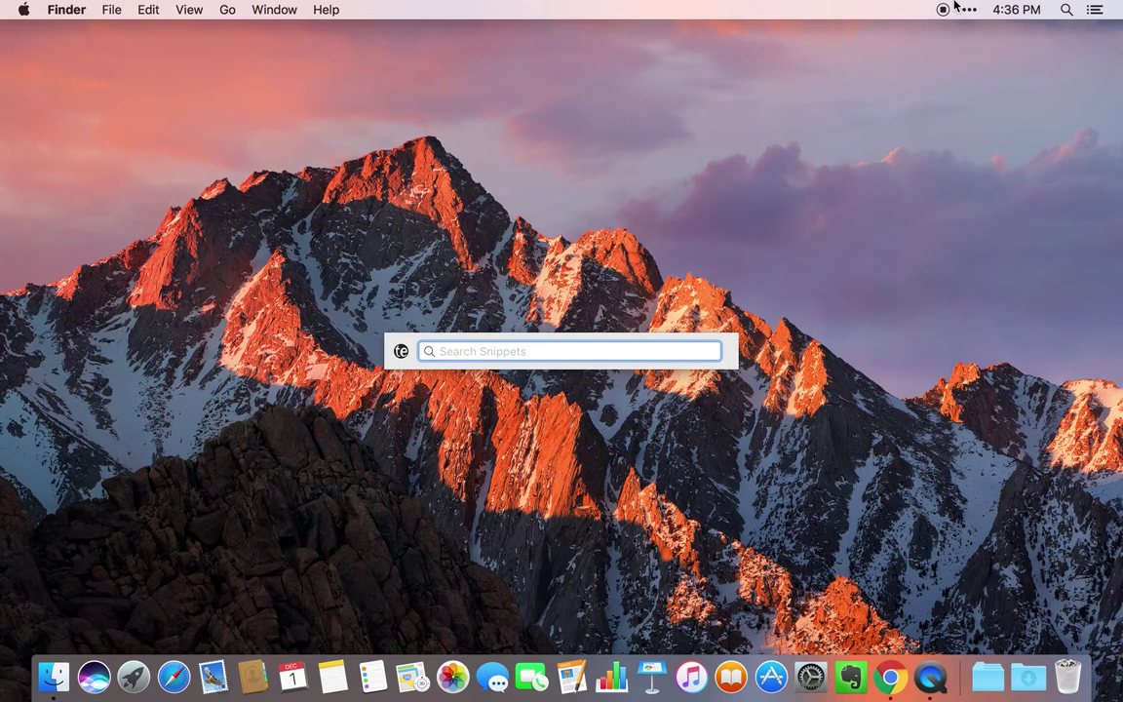
{"action": "type", "text": "paul"}
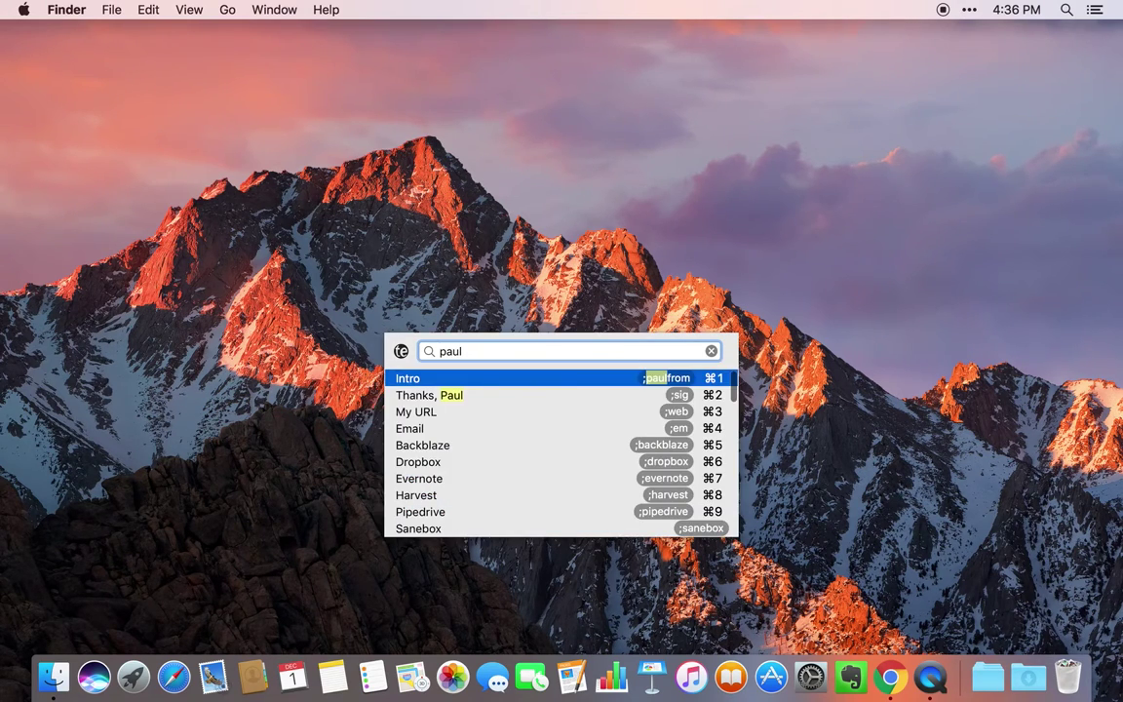
{"action": "key", "text": "BackSpace"}
{"action": "key", "text": "BackSpace"}
{"action": "key", "text": "BackSpace"}
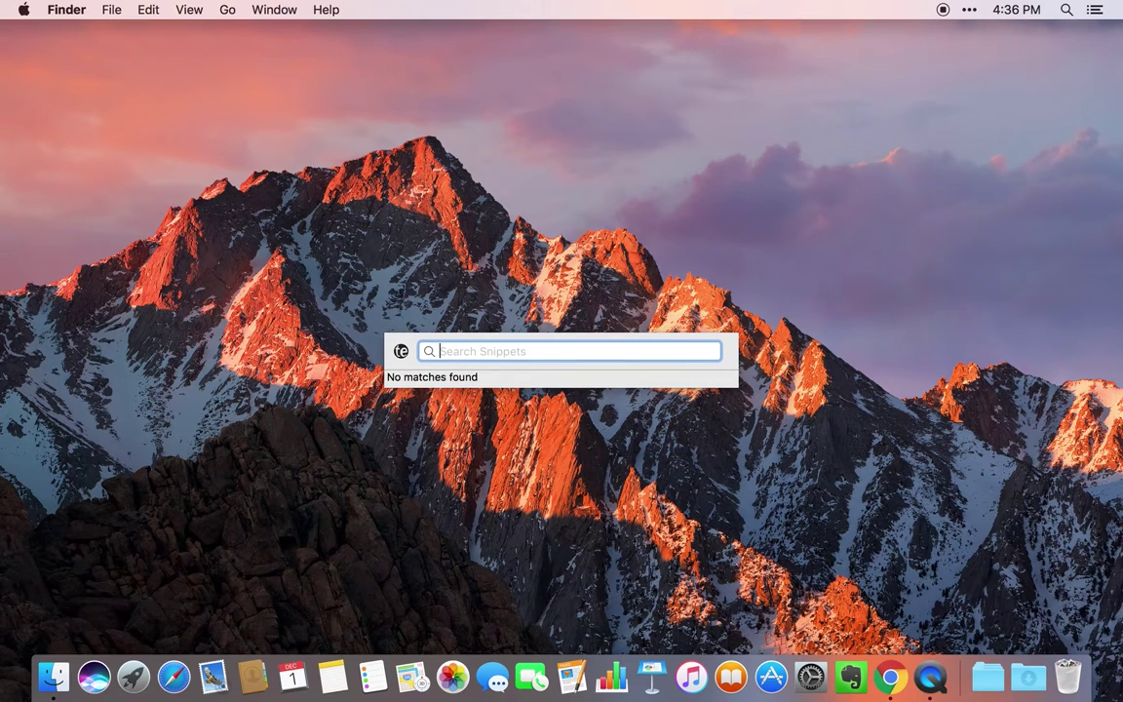
{"action": "key", "text": "super+e"}
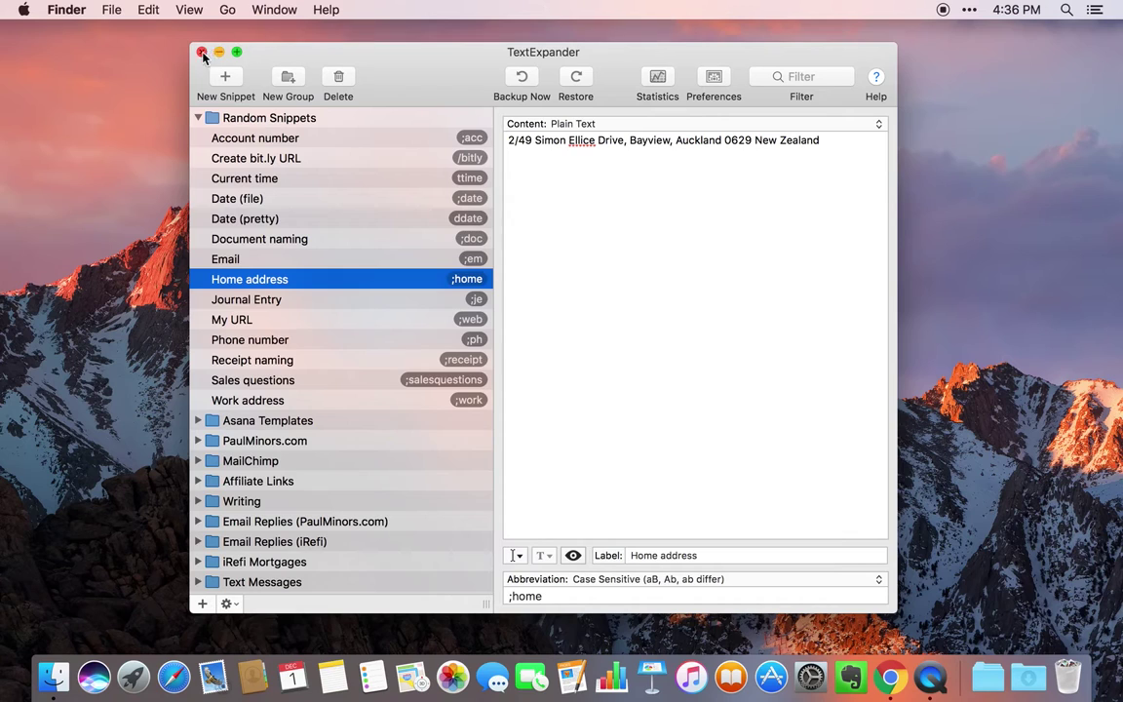
{"action": "left_click", "coordinate": [202, 53]}
- Reopen and close TextExpander's menu, then show Skitch's snapshot options
{"action": "left_click", "coordinate": [969, 9]}
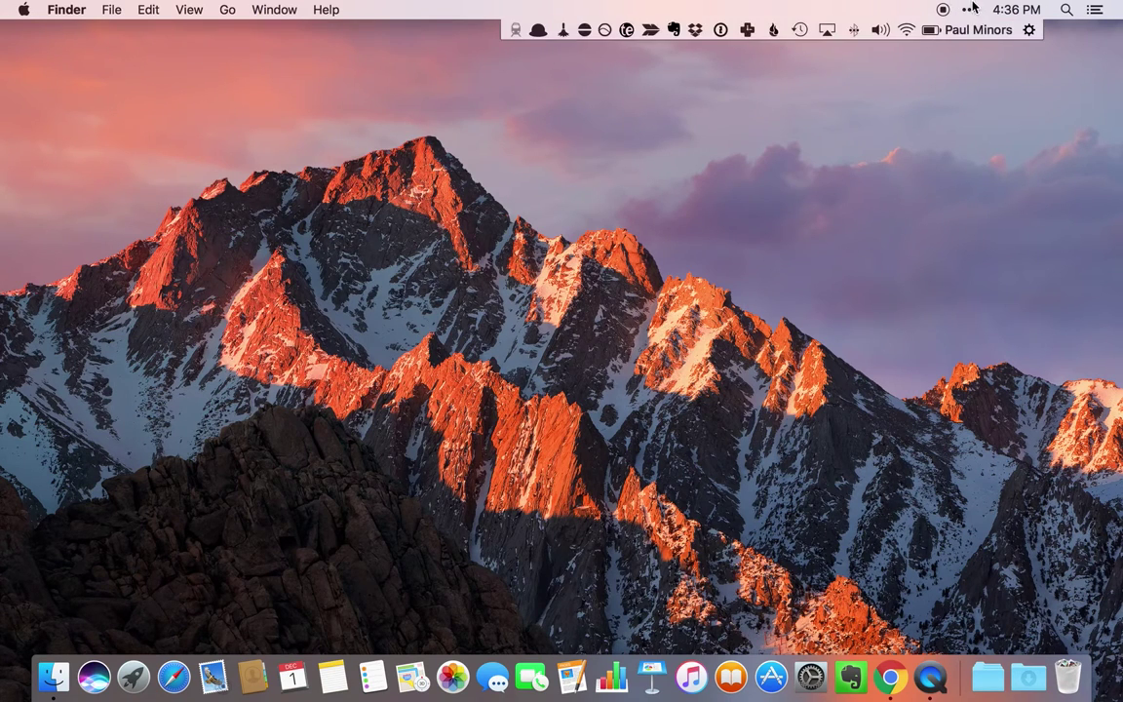
{"action": "left_click", "coordinate": [627, 30]}
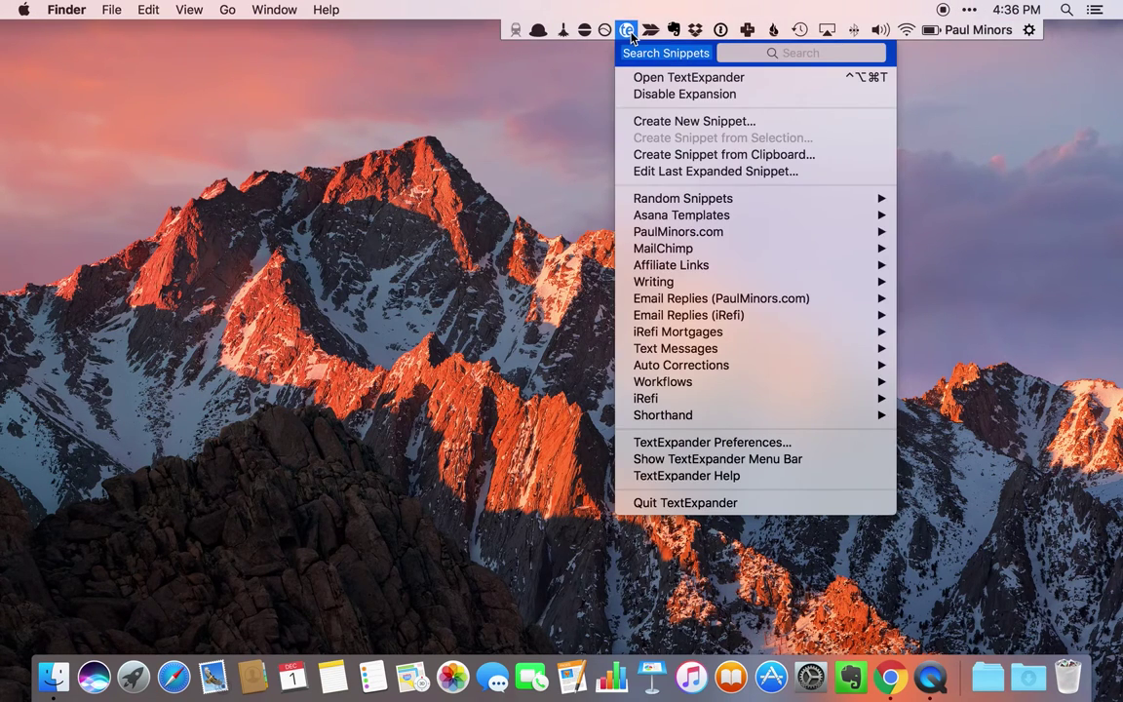
{"action": "left_click", "coordinate": [628, 30]}
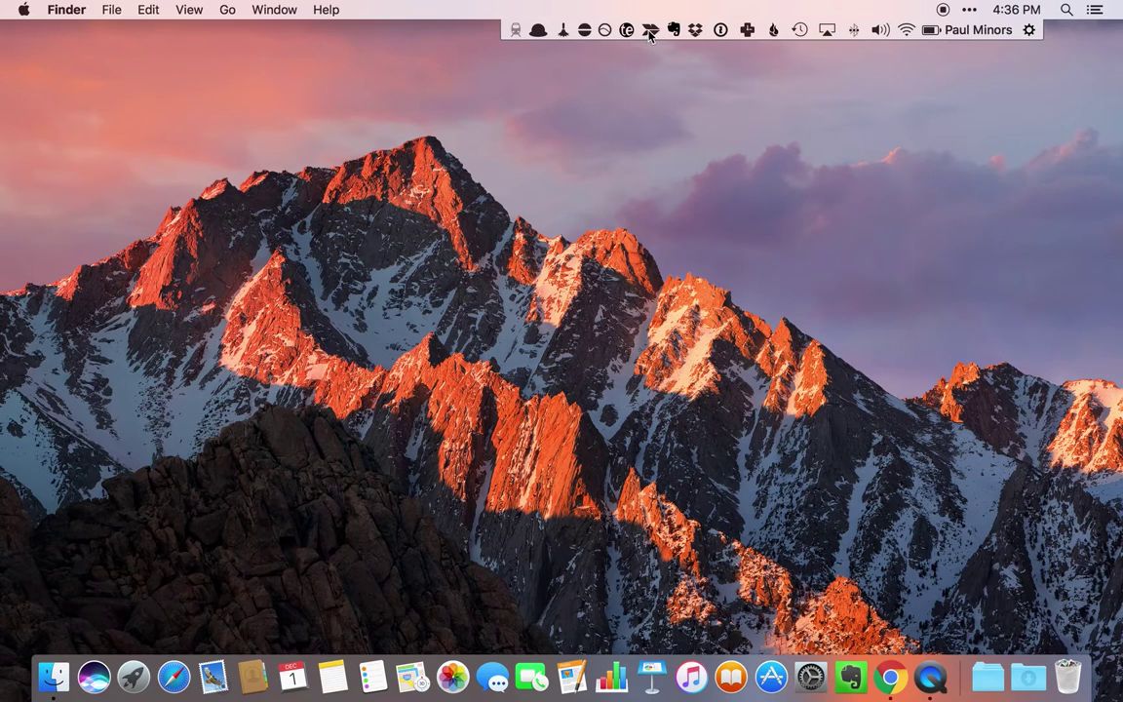
{"action": "left_click", "coordinate": [649, 30]}
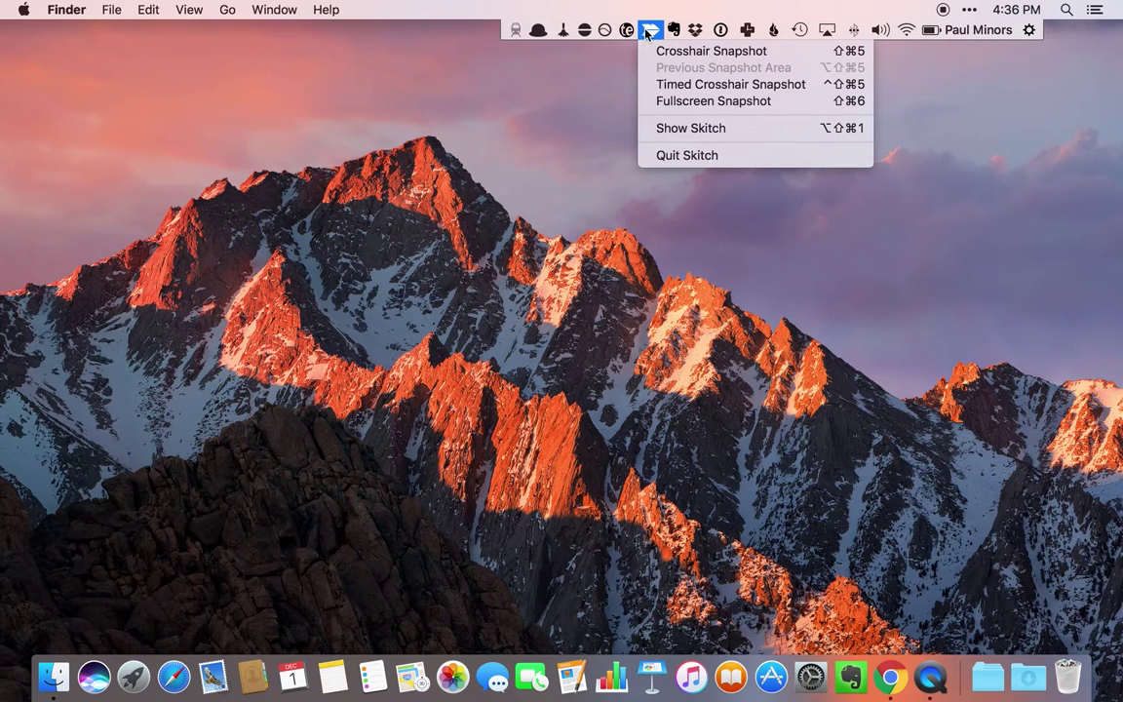
- Capture a crosshair snapshot over the mountain wallpaper and open it in Skitch's editor
{"action": "left_click", "coordinate": [967, 14]}
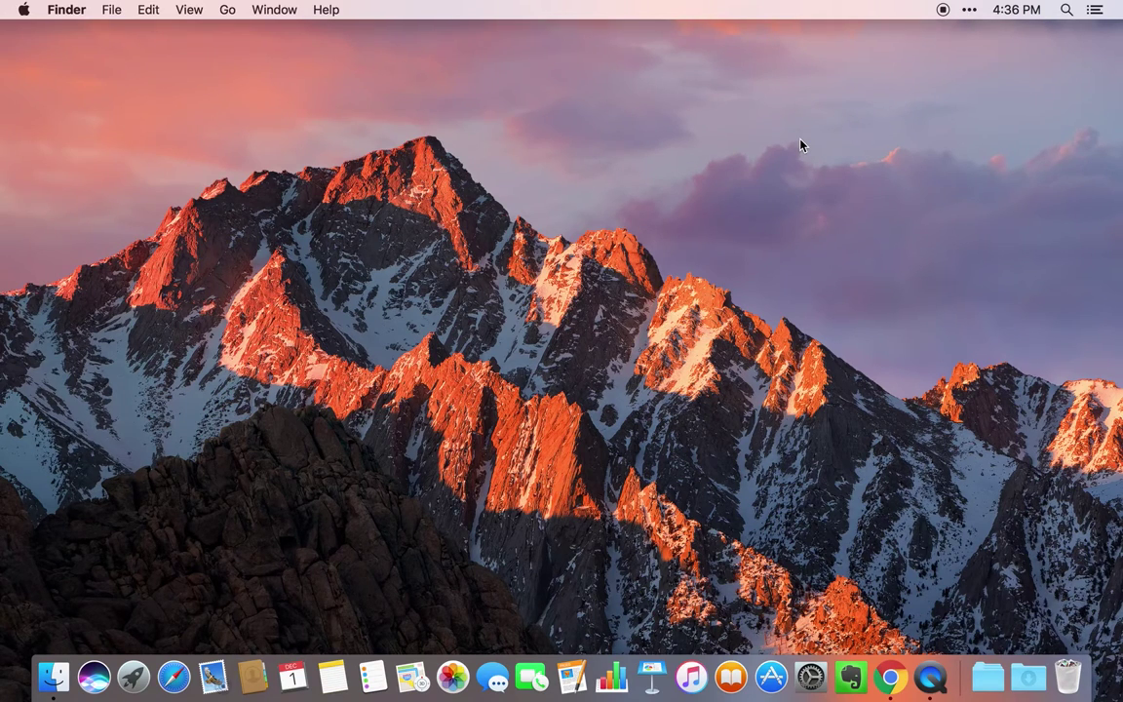
{"action": "key", "text": "super+shift+4"}
{"action": "left_click_drag", "start_coordinate": [404, 135], "coordinate": [745, 409]}
{"action": "key", "text": "super+shift+4"}
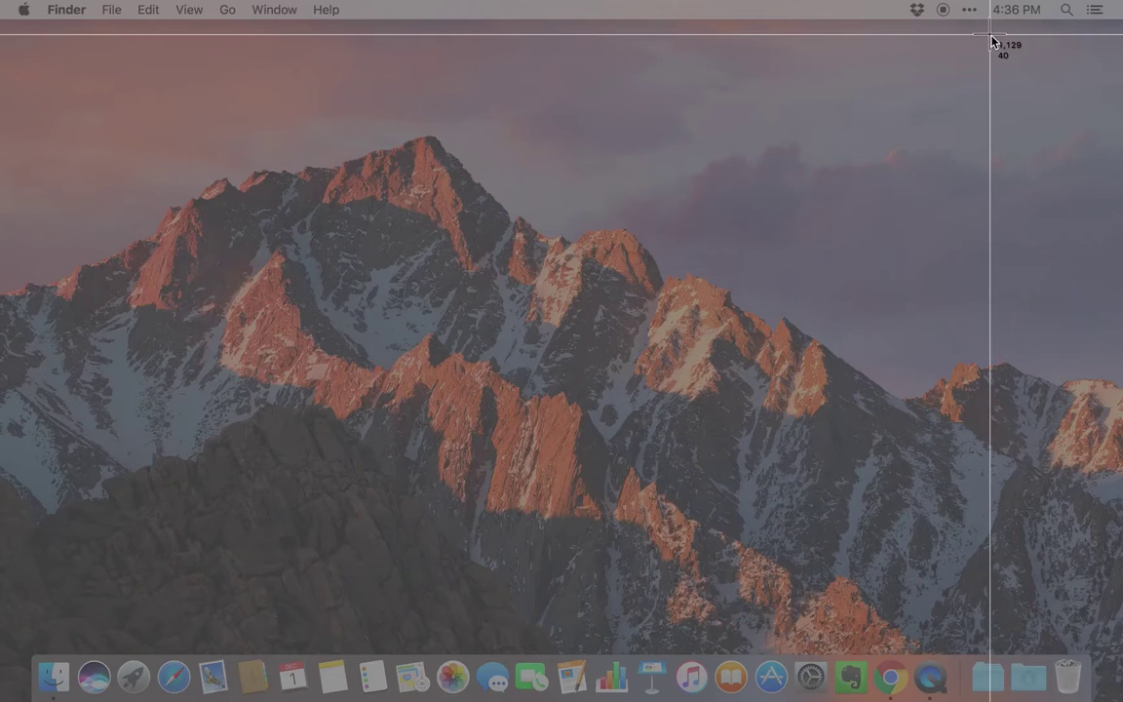
{"action": "left_click_drag", "start_coordinate": [346, 114], "coordinate": [883, 526]}
{"action": "left_click", "coordinate": [892, 527]}
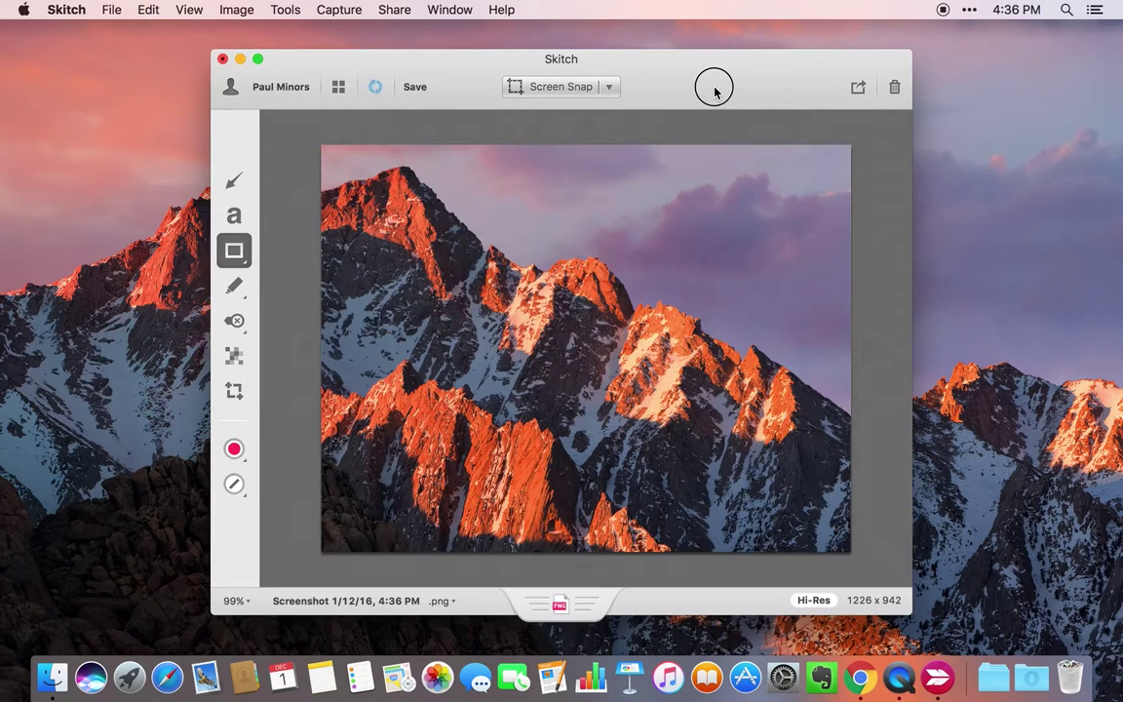
- Annotate the snapshot with a pink arrow, pink rectangle, green check stamp and pixelated area
{"action": "left_click", "coordinate": [225, 173]}
{"action": "left_click_drag", "start_coordinate": [390, 275], "coordinate": [675, 264]}
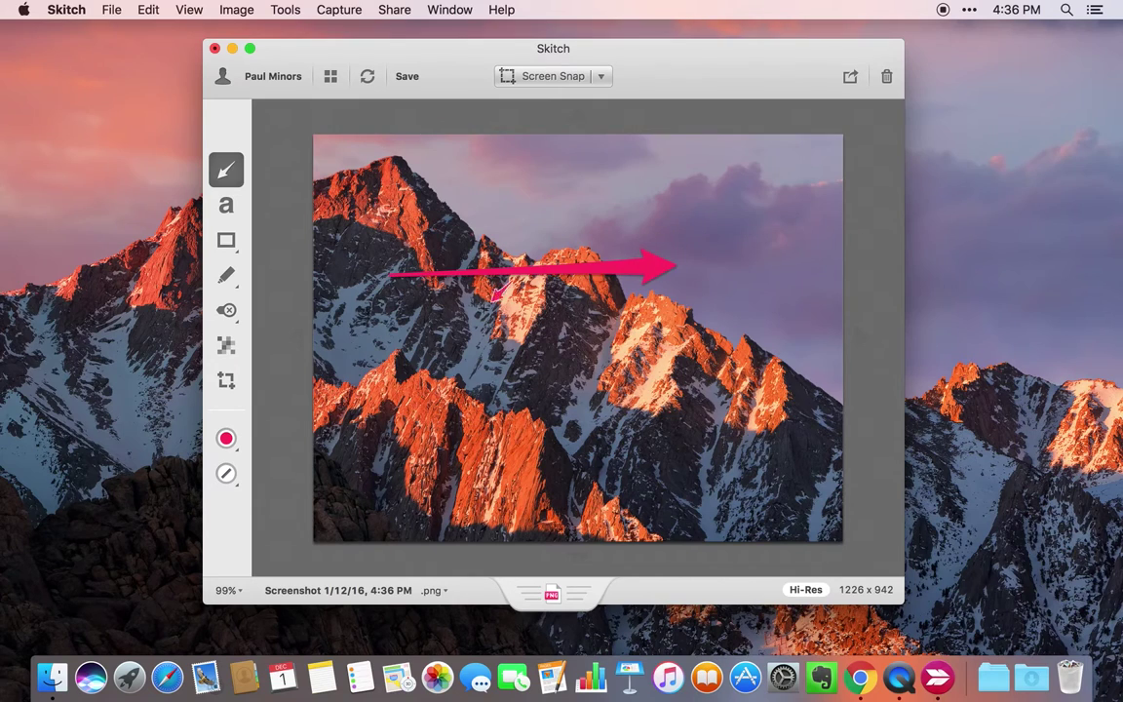
{"action": "left_click", "coordinate": [226, 241]}
{"action": "left_click_drag", "start_coordinate": [596, 209], "coordinate": [427, 405]}
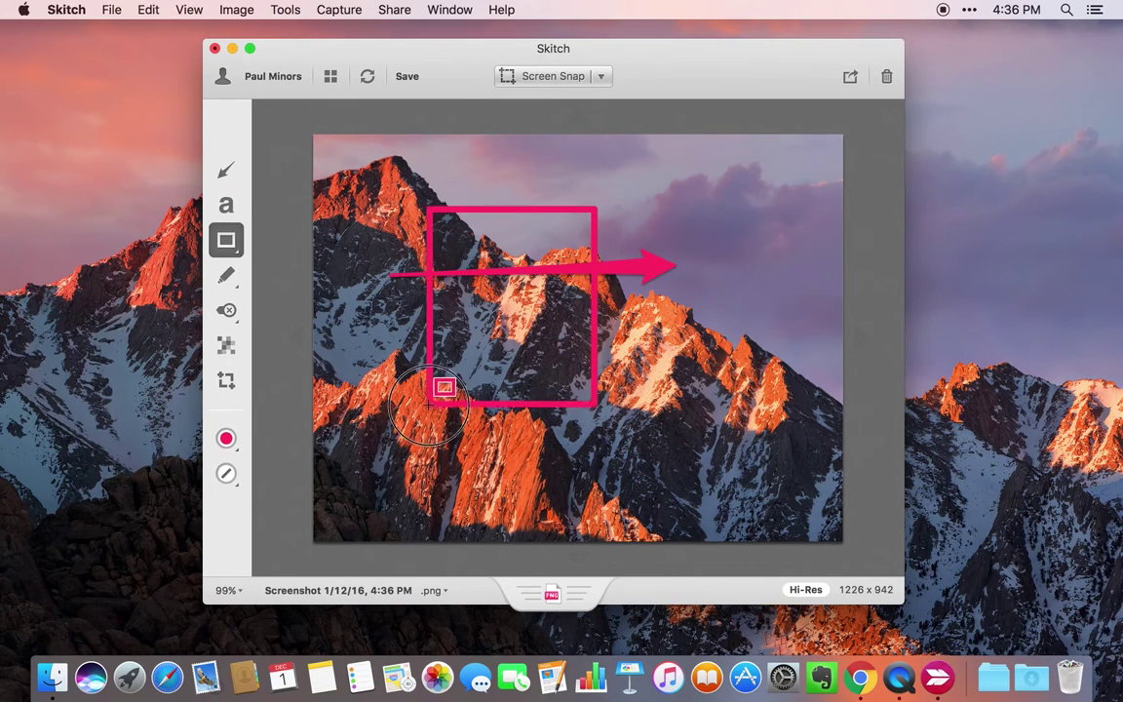
{"action": "left_click", "coordinate": [231, 316]}
{"action": "left_click", "coordinate": [228, 343]}
{"action": "left_click_drag", "start_coordinate": [729, 329], "coordinate": [668, 332]}
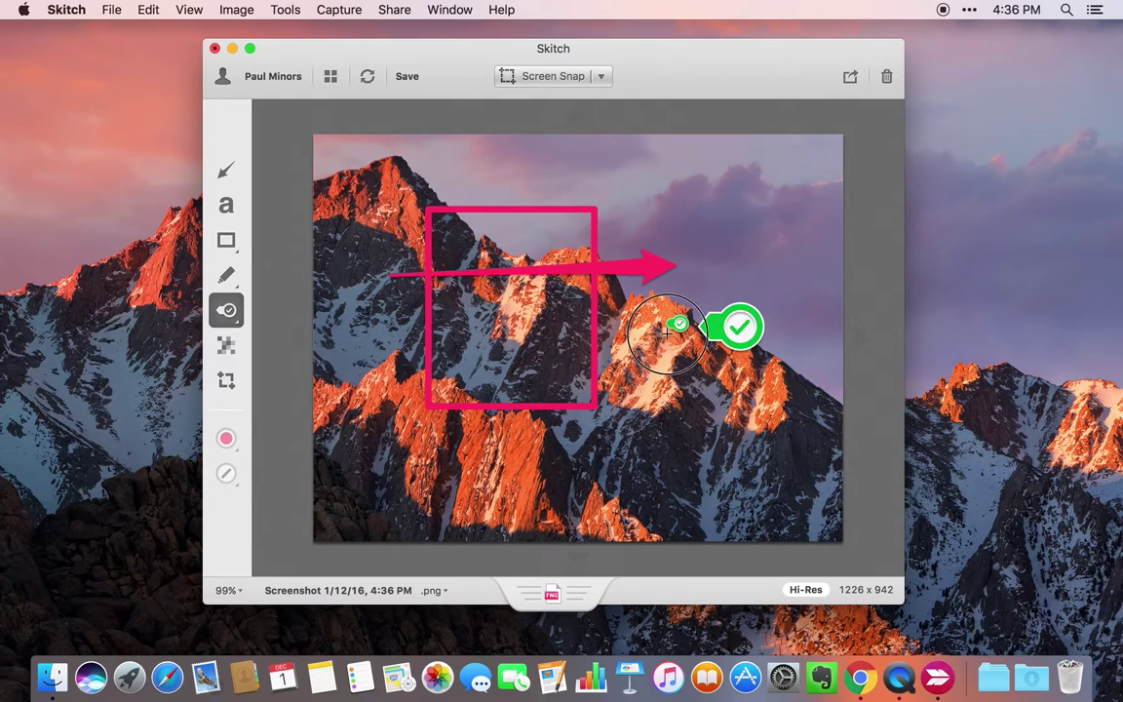
{"action": "left_click", "coordinate": [226, 345]}
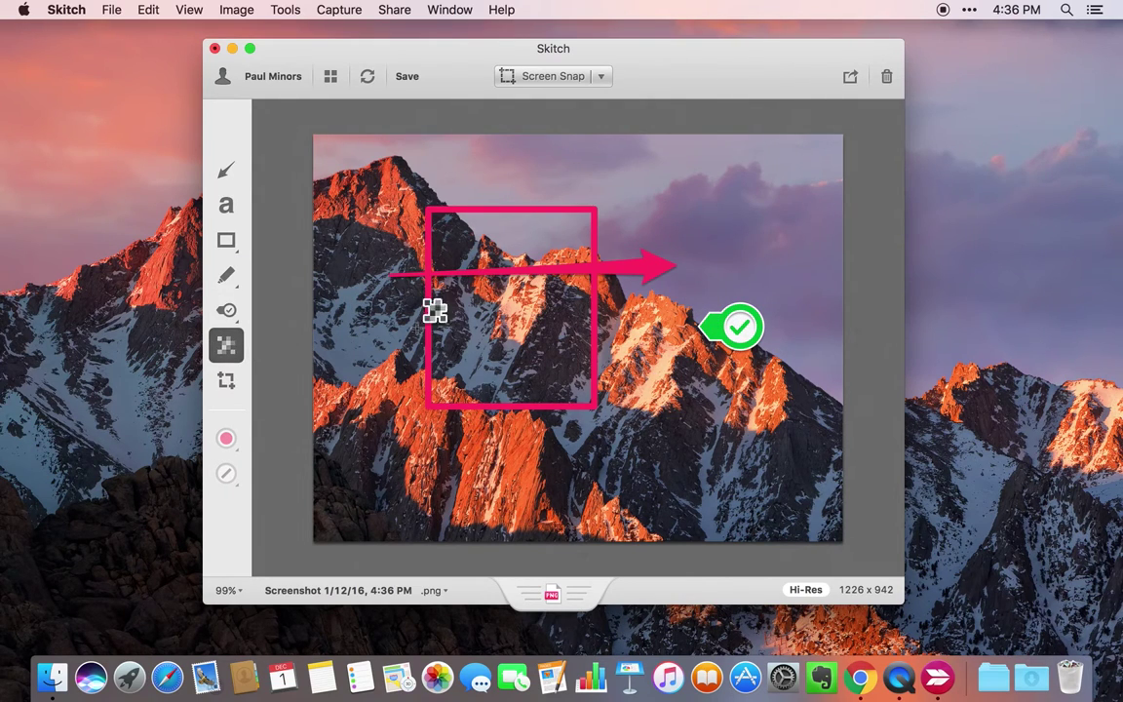
{"action": "left_click_drag", "start_coordinate": [446, 194], "coordinate": [589, 406]}
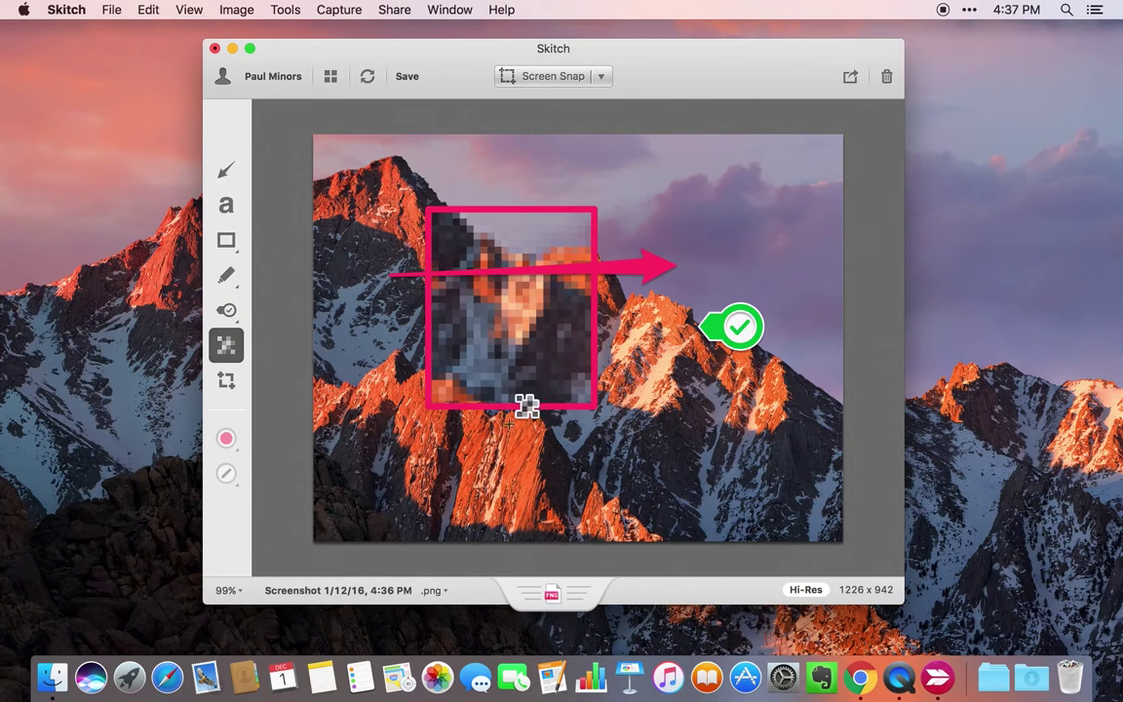
- Save the annotated PNG to the desktop, then quit Skitch, preview the file and trash it
{"action": "mouse_move", "coordinate": [551, 594]}
{"action": "left_mouse_down"}
{"action": "mouse_move", "coordinate": [563, 600]}
{"action": "mouse_move", "coordinate": [982, 331]}
{"action": "mouse_move", "coordinate": [947, 212]}
{"action": "left_mouse_up"}
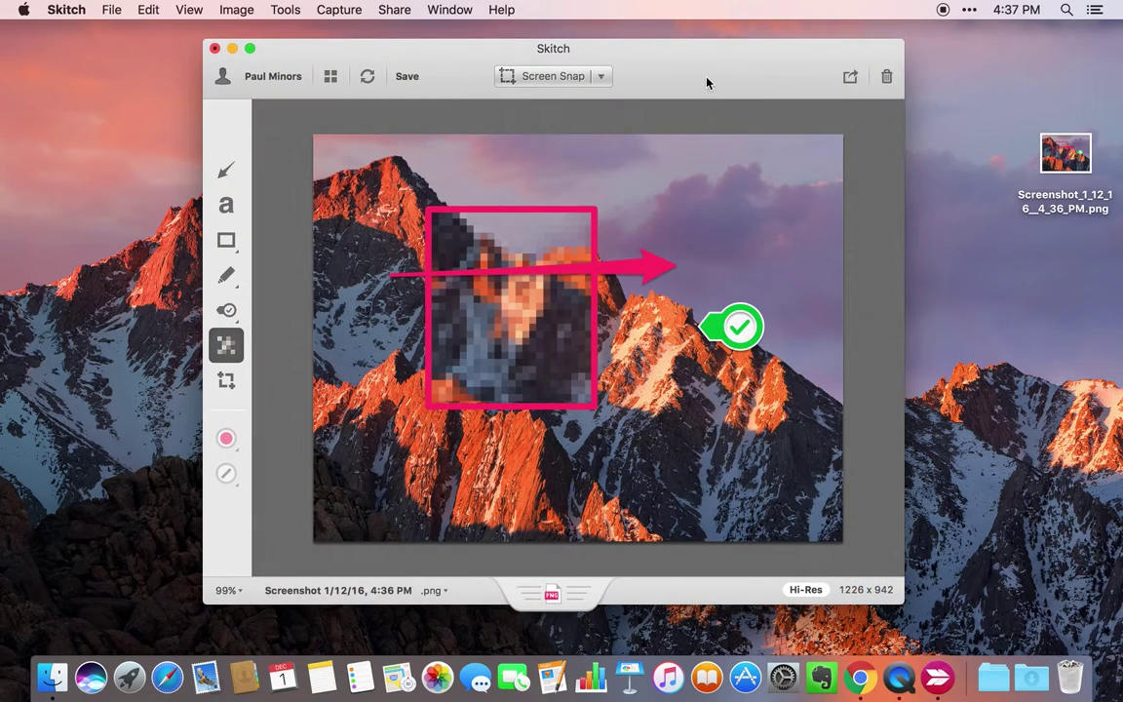
{"action": "key", "text": "cmd+q"}
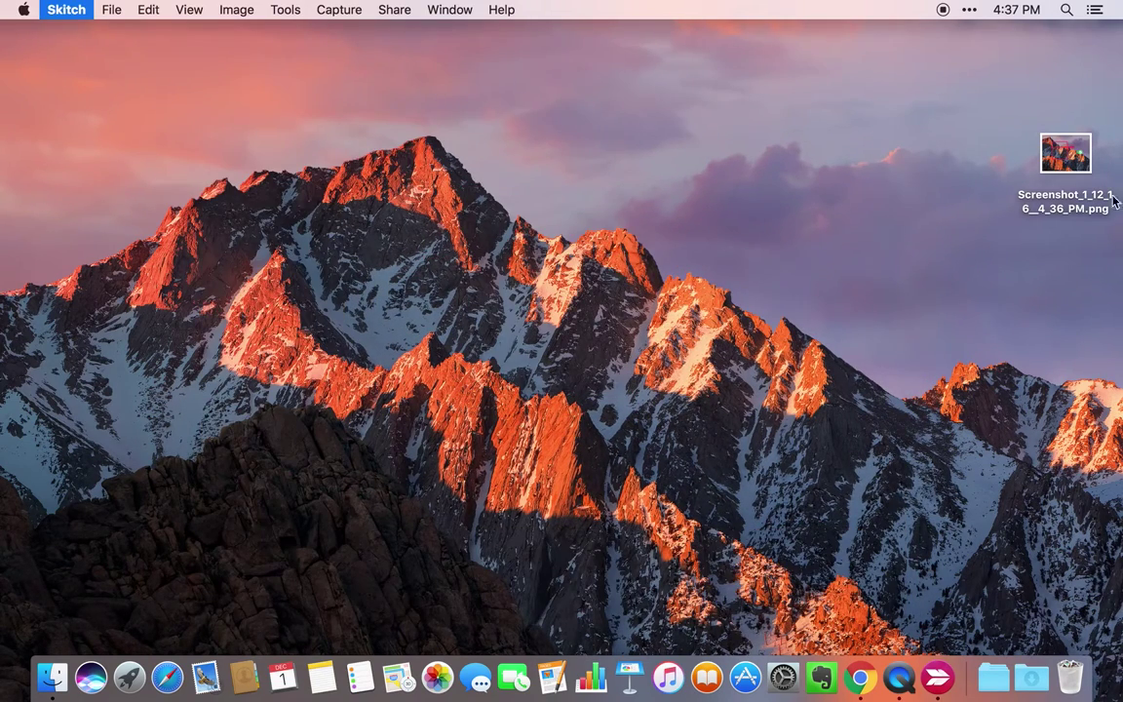
{"action": "left_click", "coordinate": [1072, 160]}
{"action": "key", "text": "space"}
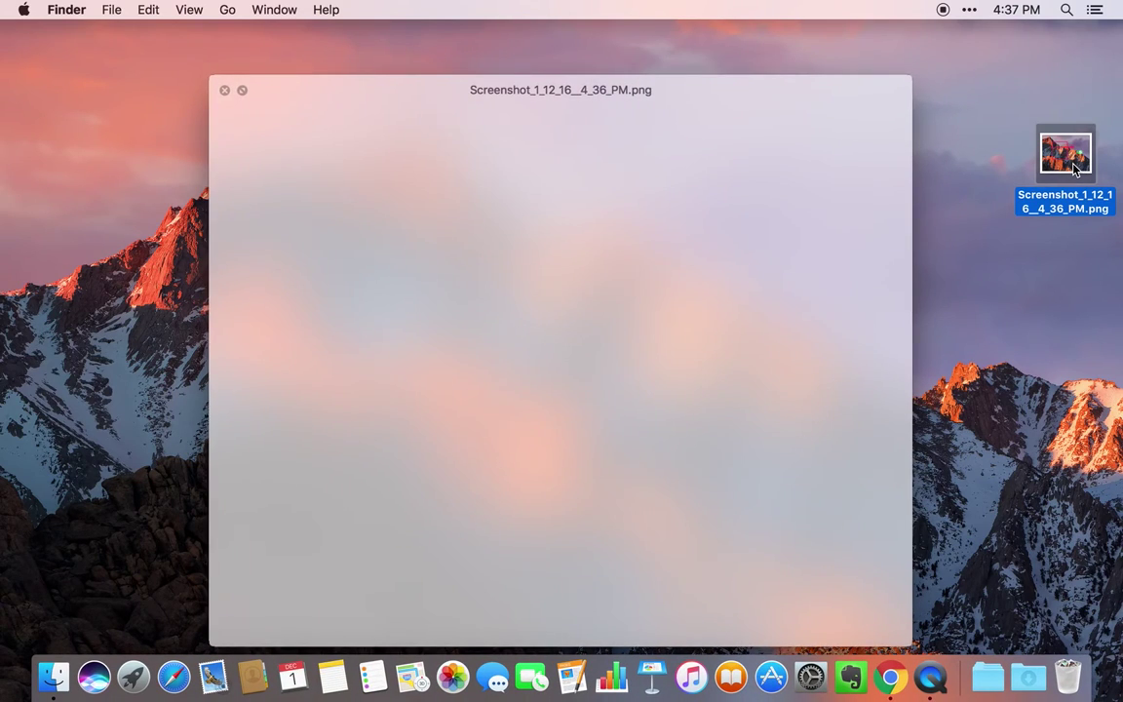
{"action": "key", "text": "space"}
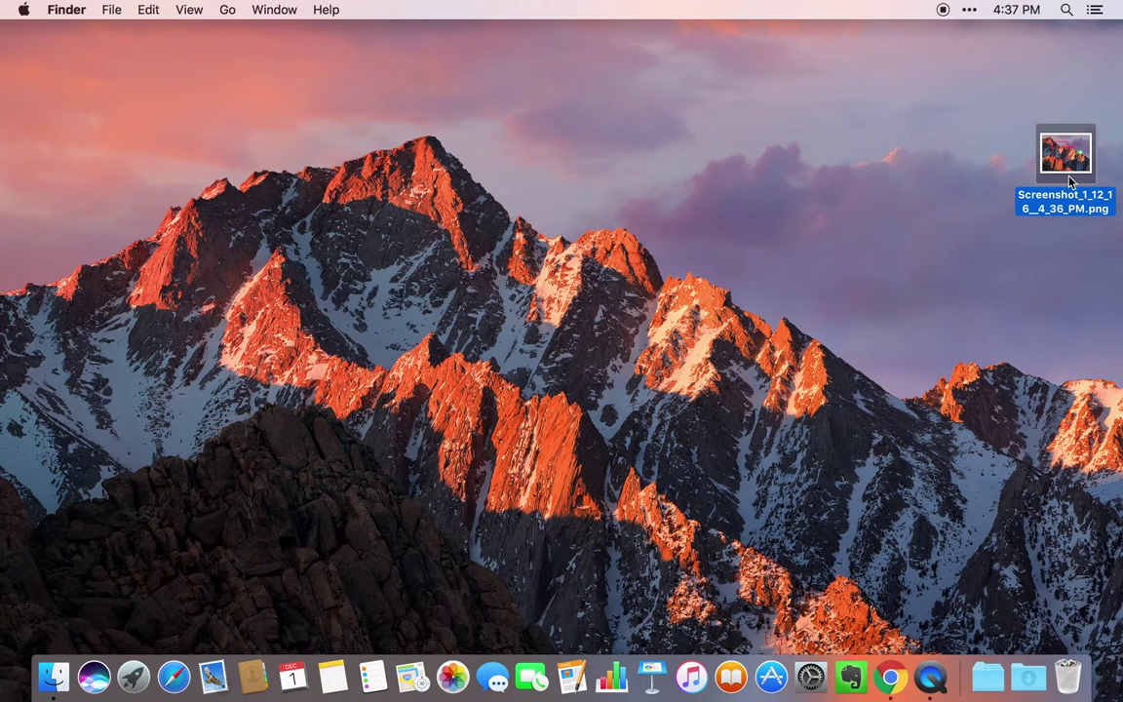
{"action": "key", "text": "super+BackSpace"}
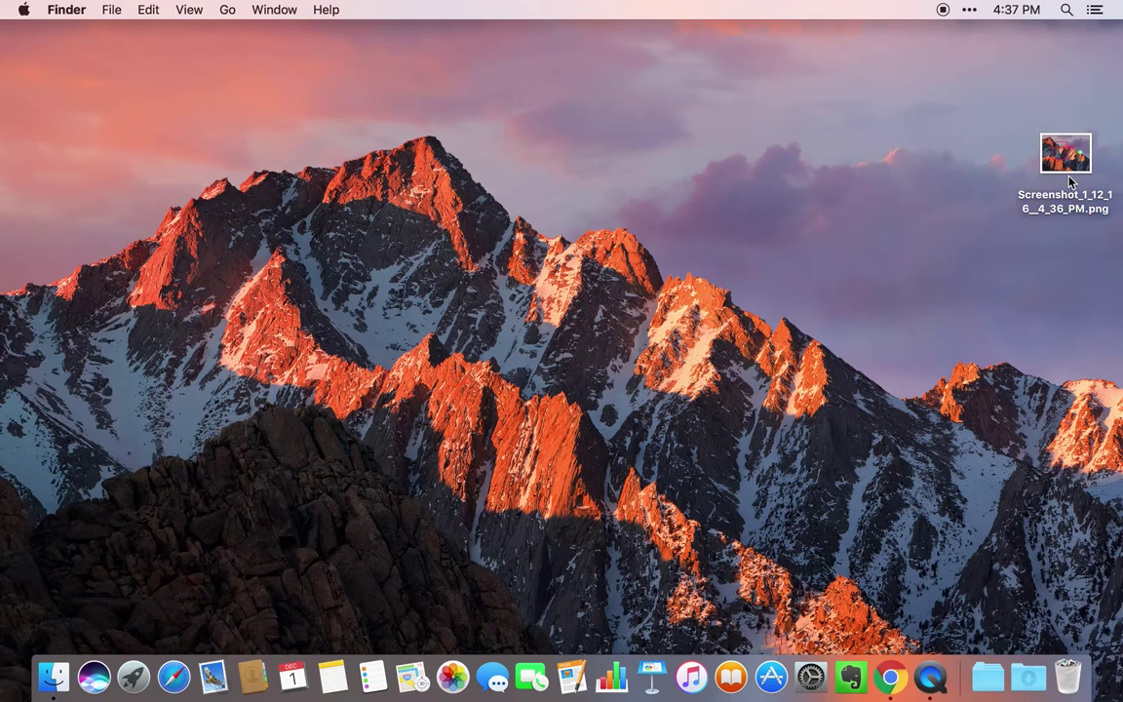
{"action": "left_click", "coordinate": [969, 11]}
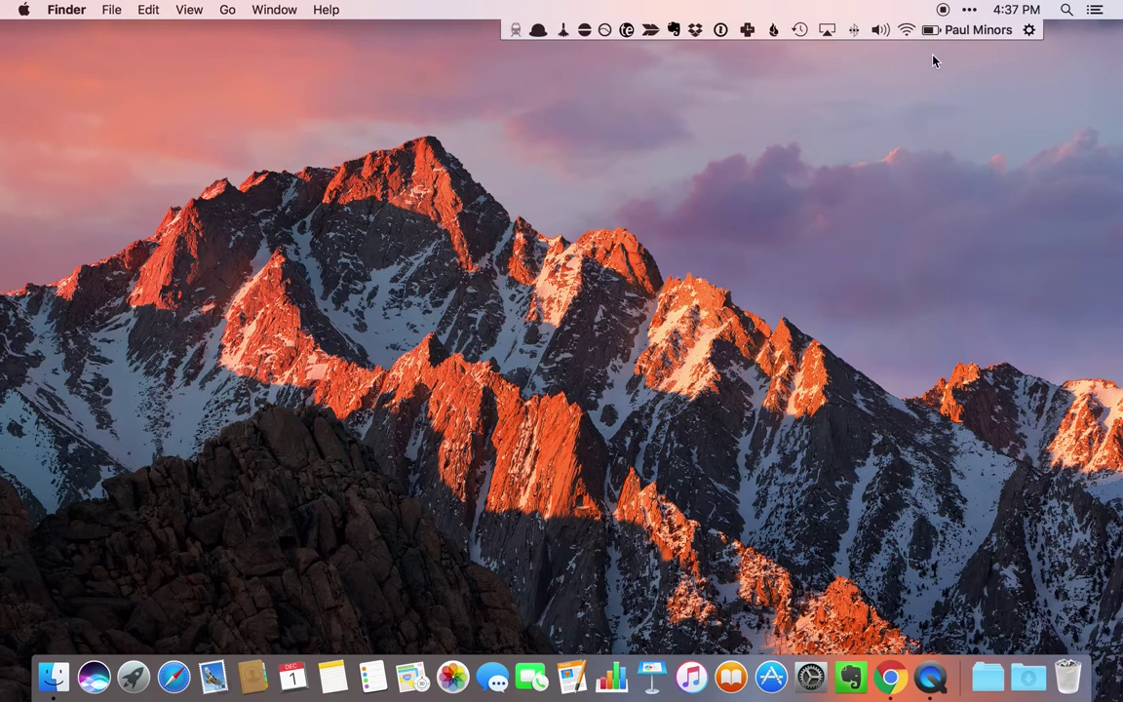
- Delete the old text from Evernote's quick note, then close and resummon it with Ctrl+Cmd+N
{"action": "left_click", "coordinate": [674, 30]}
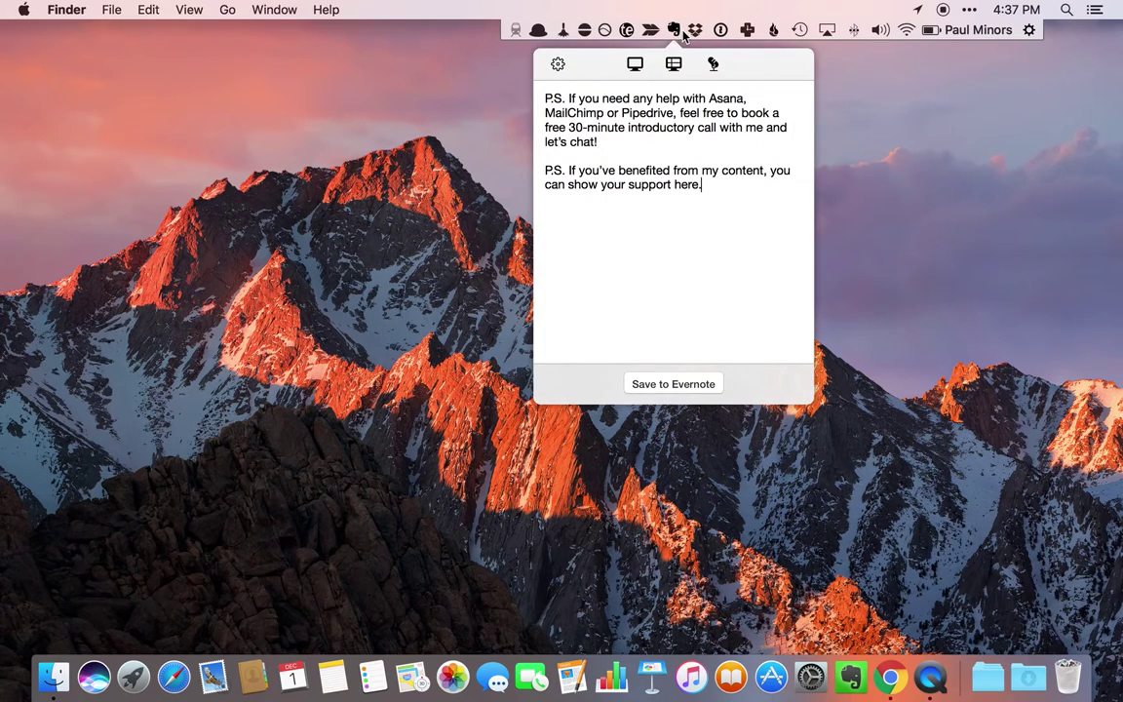
{"action": "key", "text": "super+a"}
{"action": "key", "text": "BackSpace"}
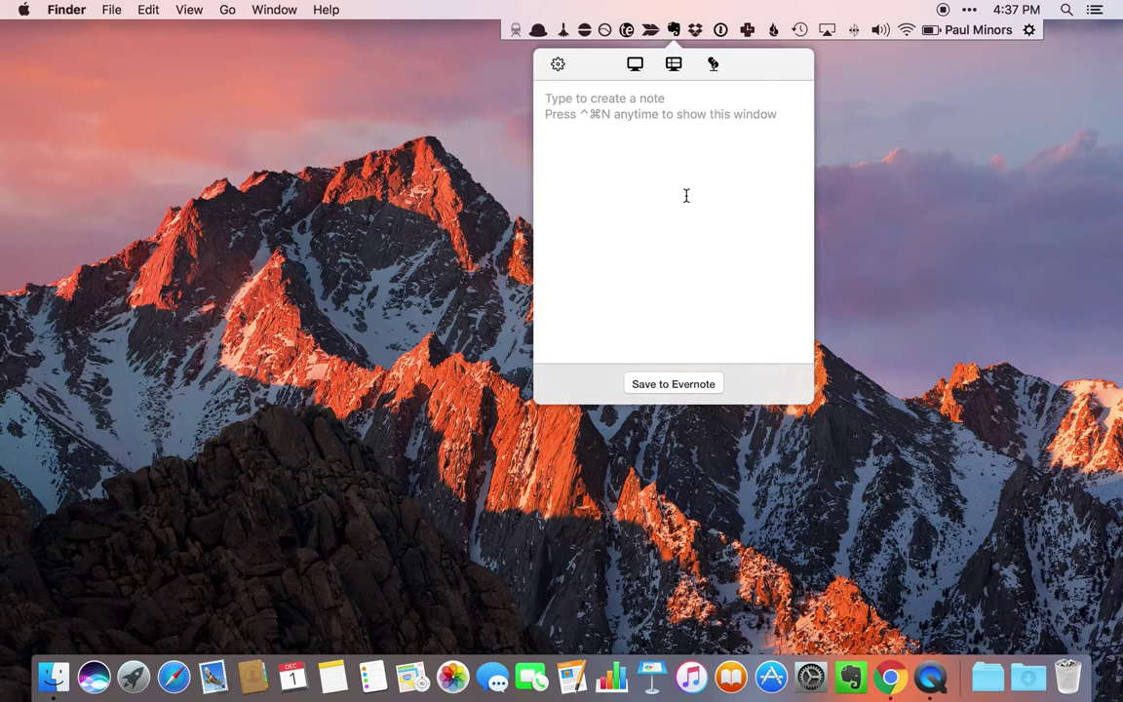
{"action": "key", "text": "ctrl+super+n"}
{"action": "key", "text": "ctrl+super+n"}
{"action": "key", "text": "ctrl+super+n"}
{"action": "key", "text": "ctrl+super+n"}
{"action": "key", "text": "ctrl+super+n"}
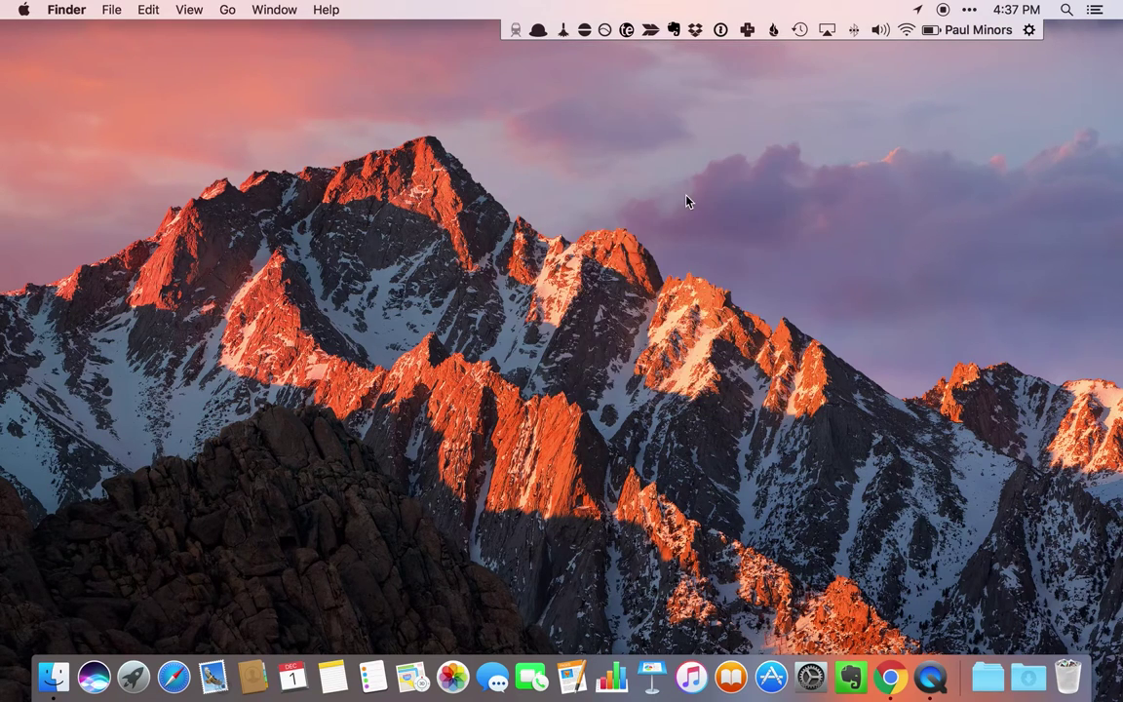
{"action": "key", "text": "ctrl+super+n"}
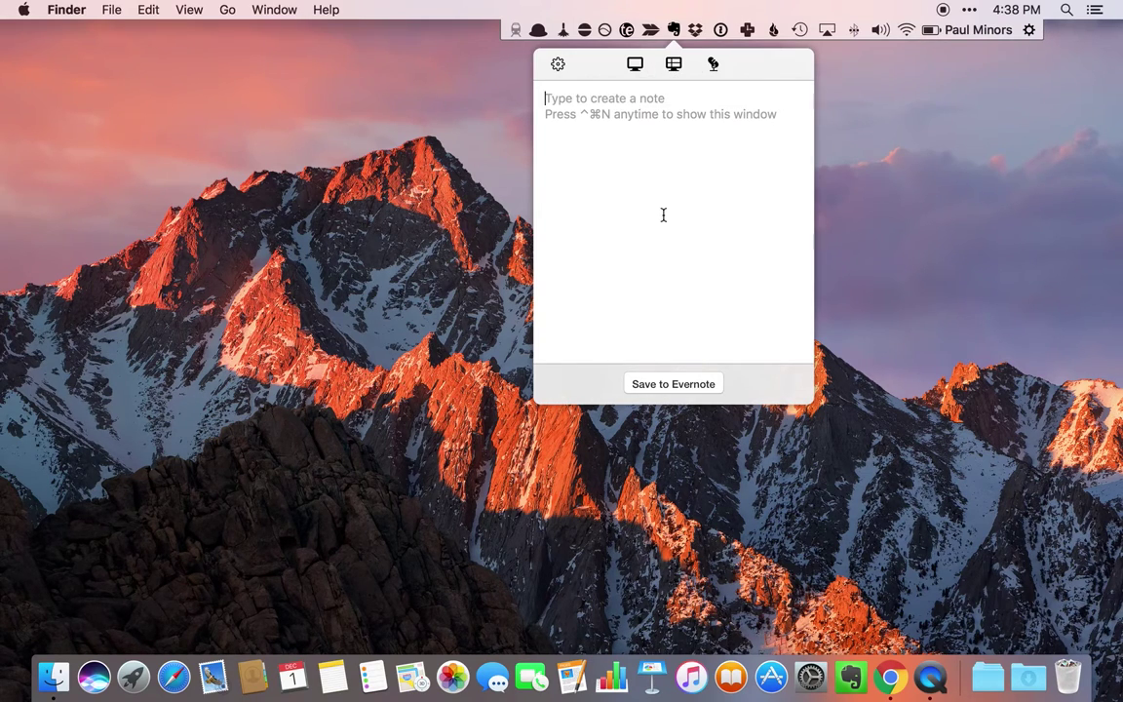
{"action": "left_click", "coordinate": [671, 31]}
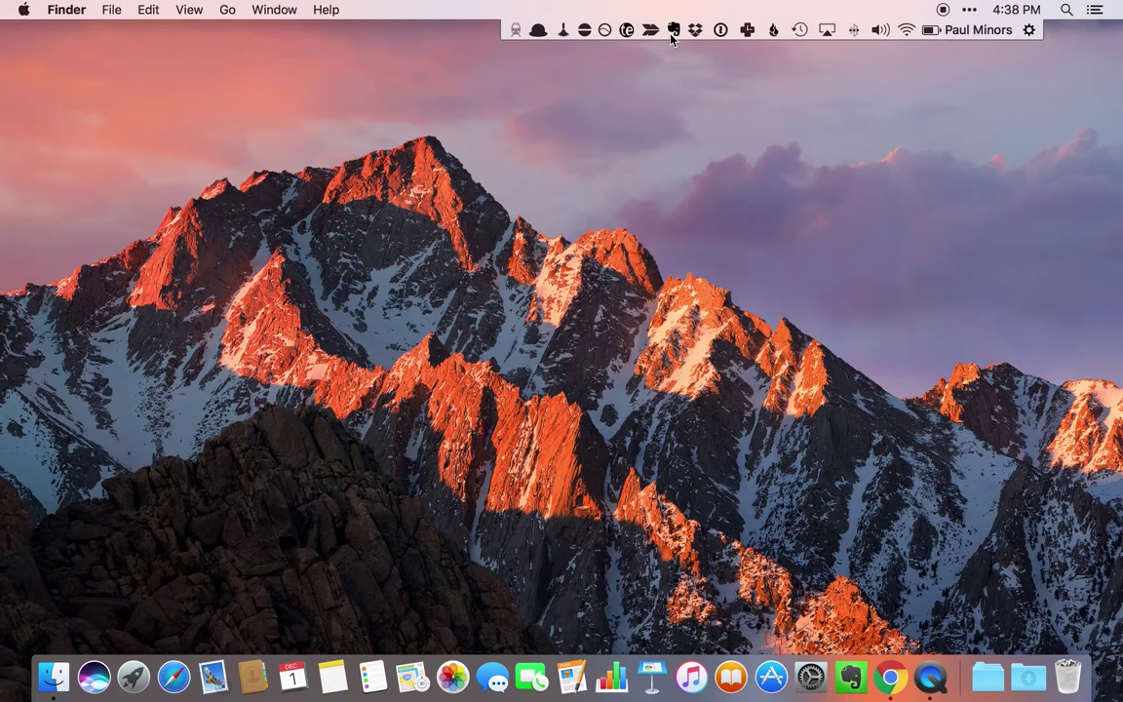
{"action": "left_click", "coordinate": [695, 30]}
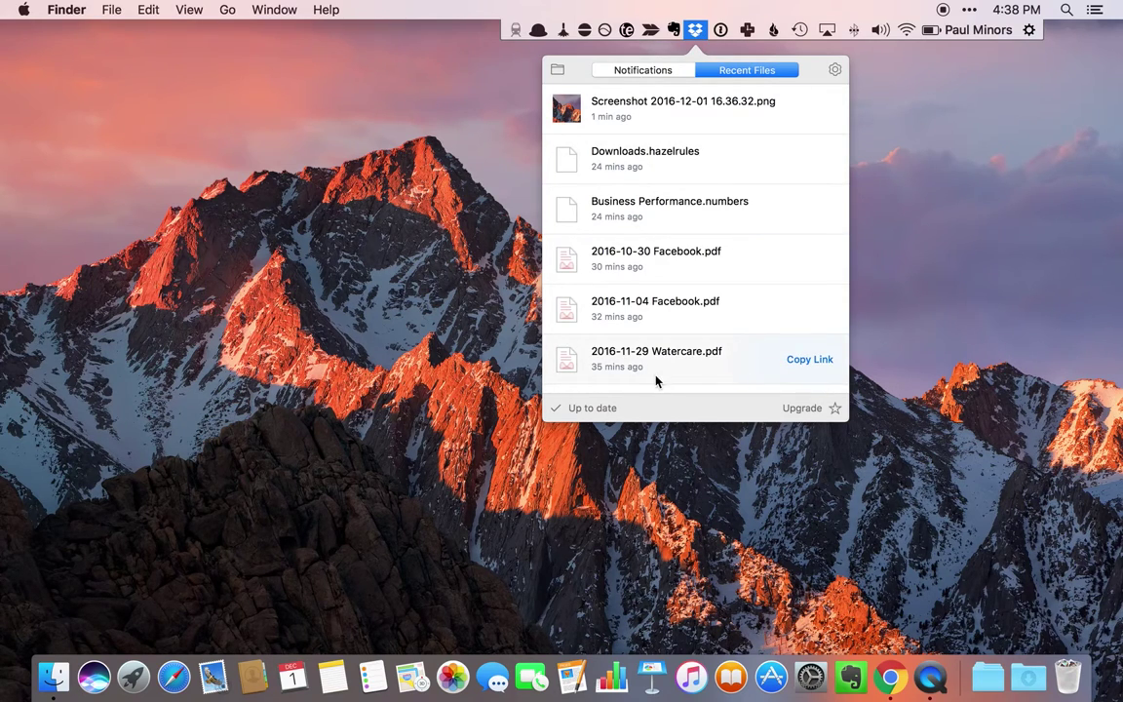
{"action": "left_click", "coordinate": [834, 69]}
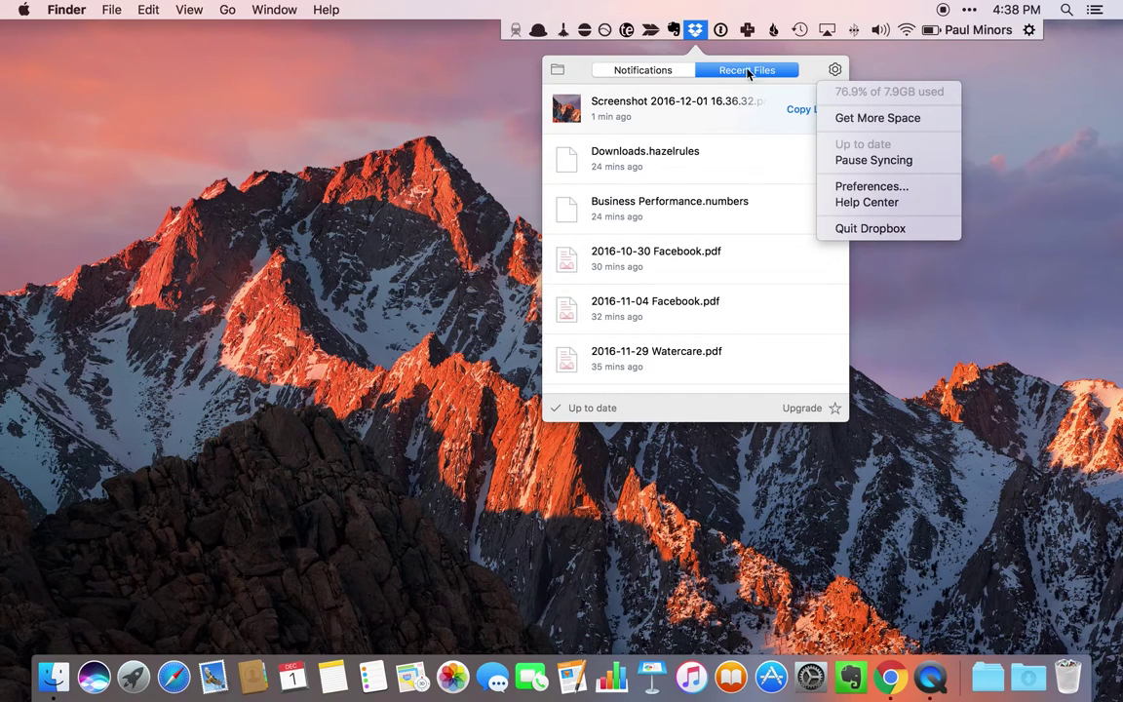
{"action": "left_click", "coordinate": [699, 33]}
{"action": "left_click", "coordinate": [721, 31]}
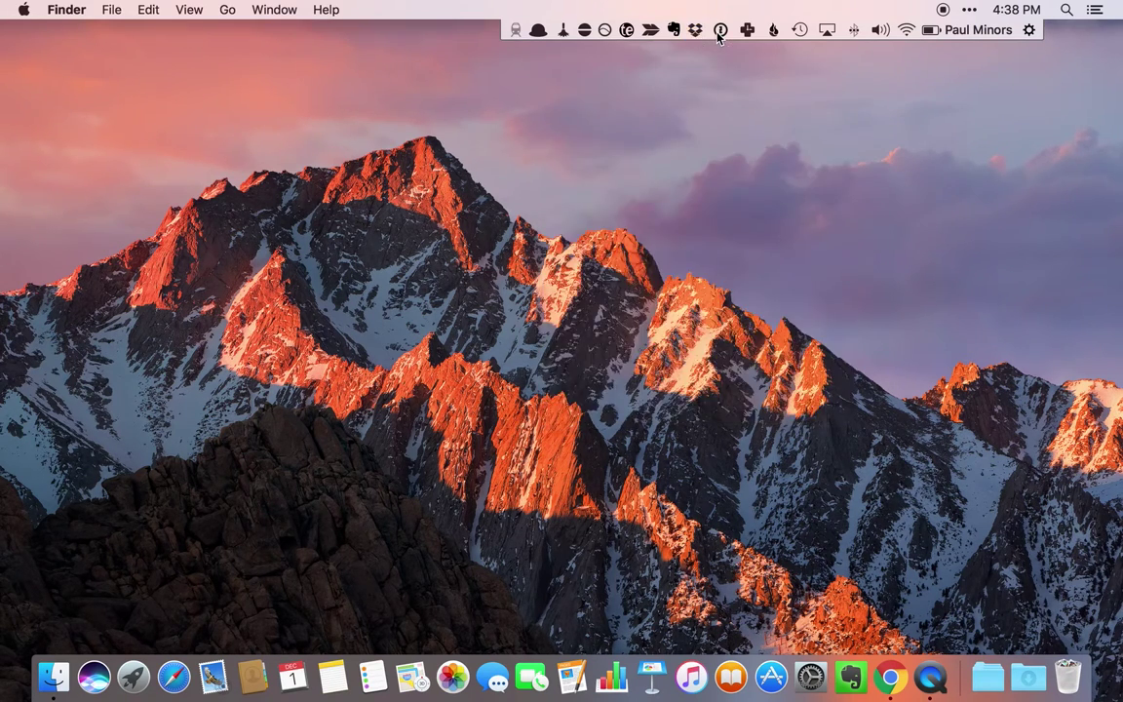
{"action": "left_click", "coordinate": [723, 36]}
{"action": "left_click", "coordinate": [724, 36]}
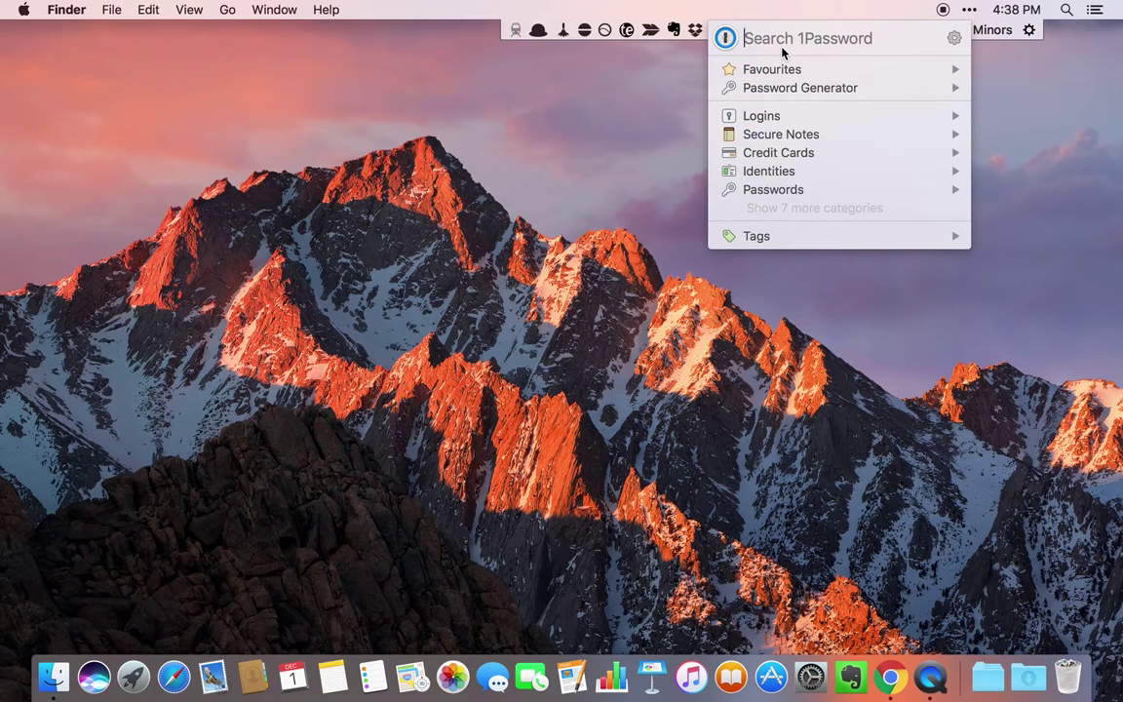
{"action": "type", "text": "apple"}
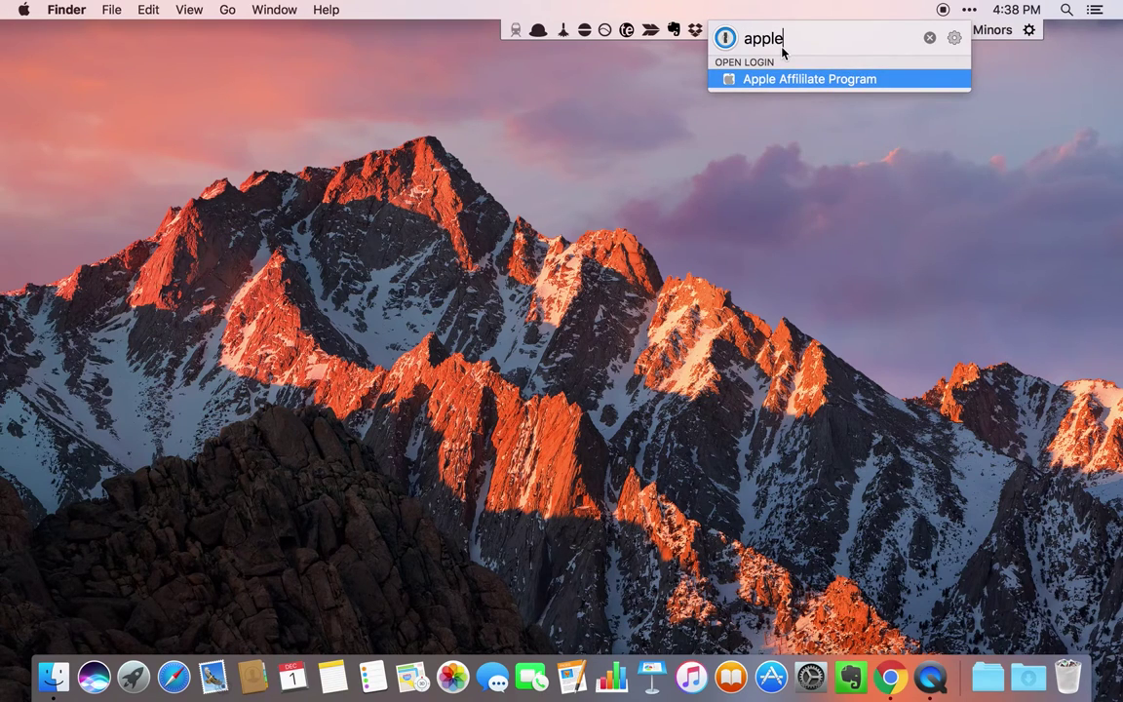
{"action": "key", "text": "Escape"}
{"action": "type", "text": "icloud"}
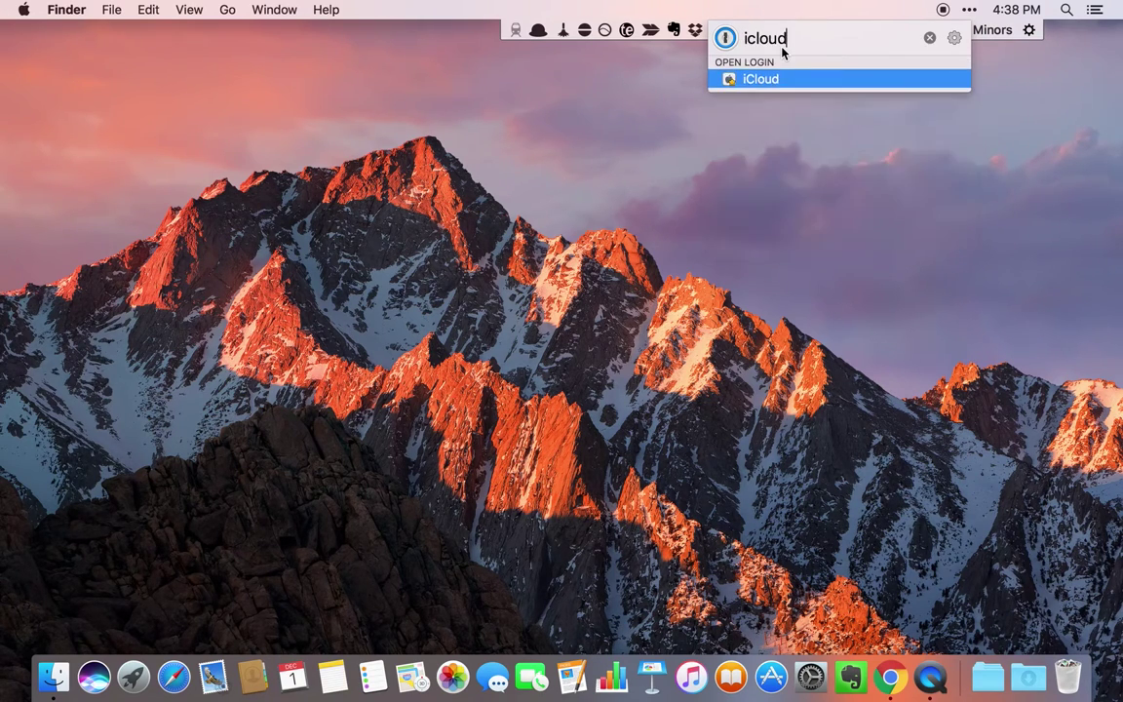
{"action": "key", "text": "Right"}
{"action": "key", "text": "Left"}
{"action": "key", "text": "Escape"}
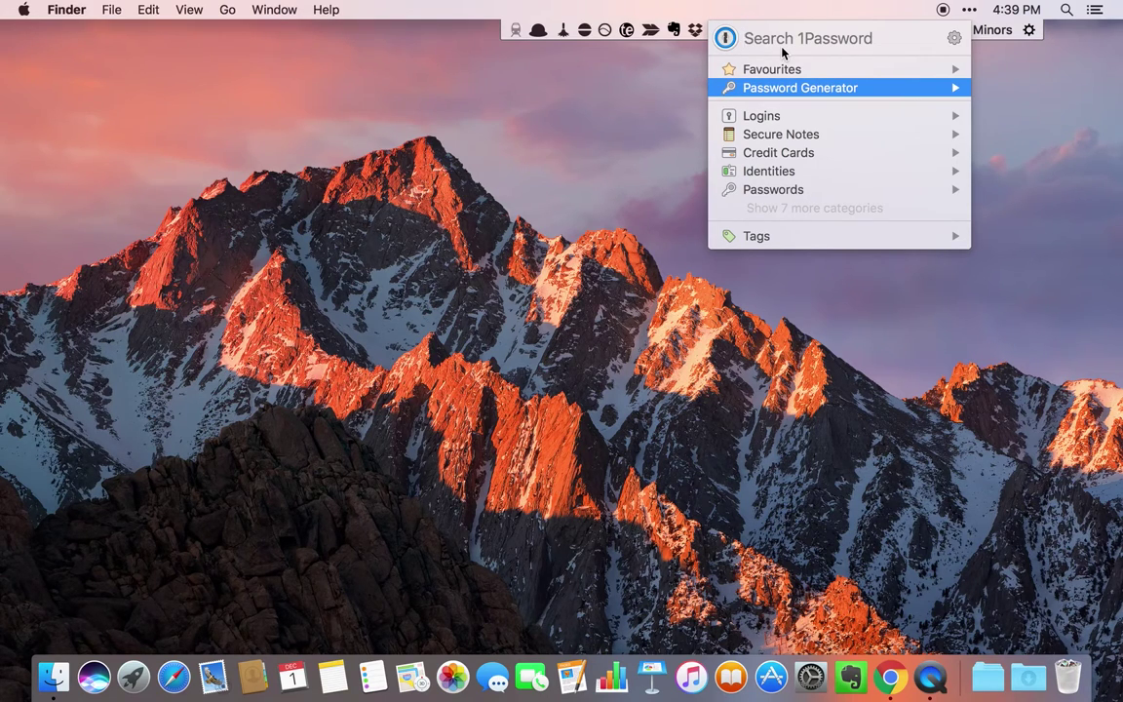
{"action": "key", "text": "super+alt+backslash"}
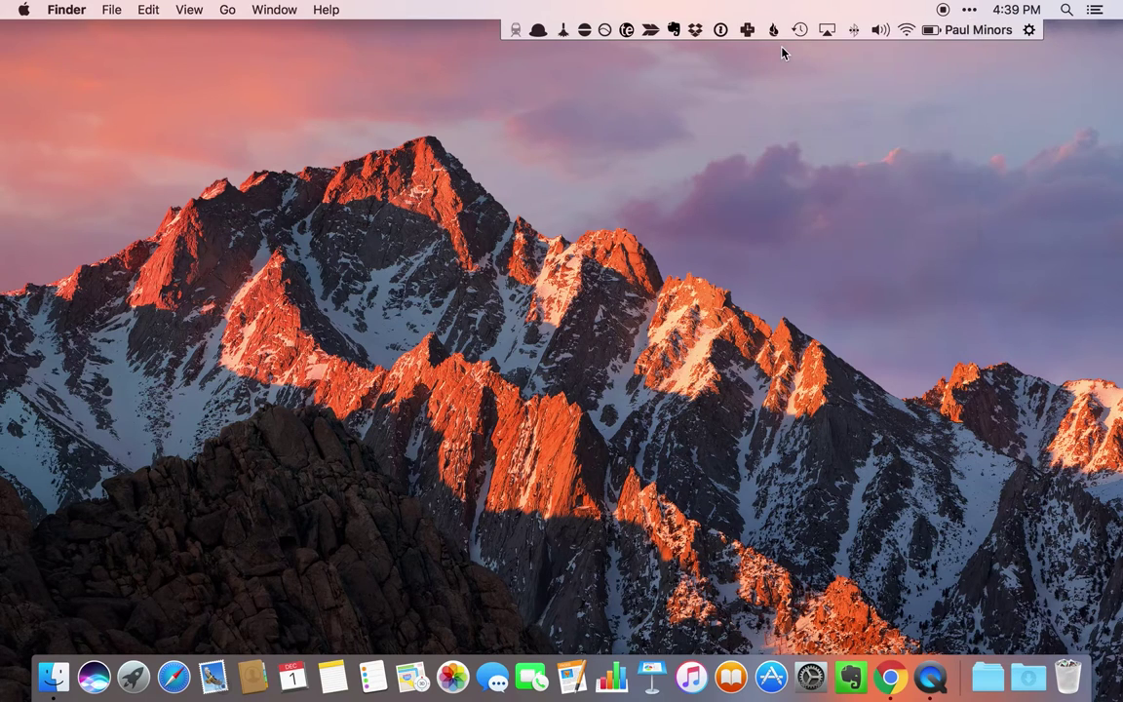
{"action": "key", "text": "super+alt+backslash"}
{"action": "key", "text": "super+alt+backslash"}
{"action": "key", "text": "super+alt+backslash"}
{"action": "key", "text": "super+alt+backslash"}
- Show 1Password mini's Password Generator, then close the popup
{"action": "left_click", "coordinate": [720, 30]}
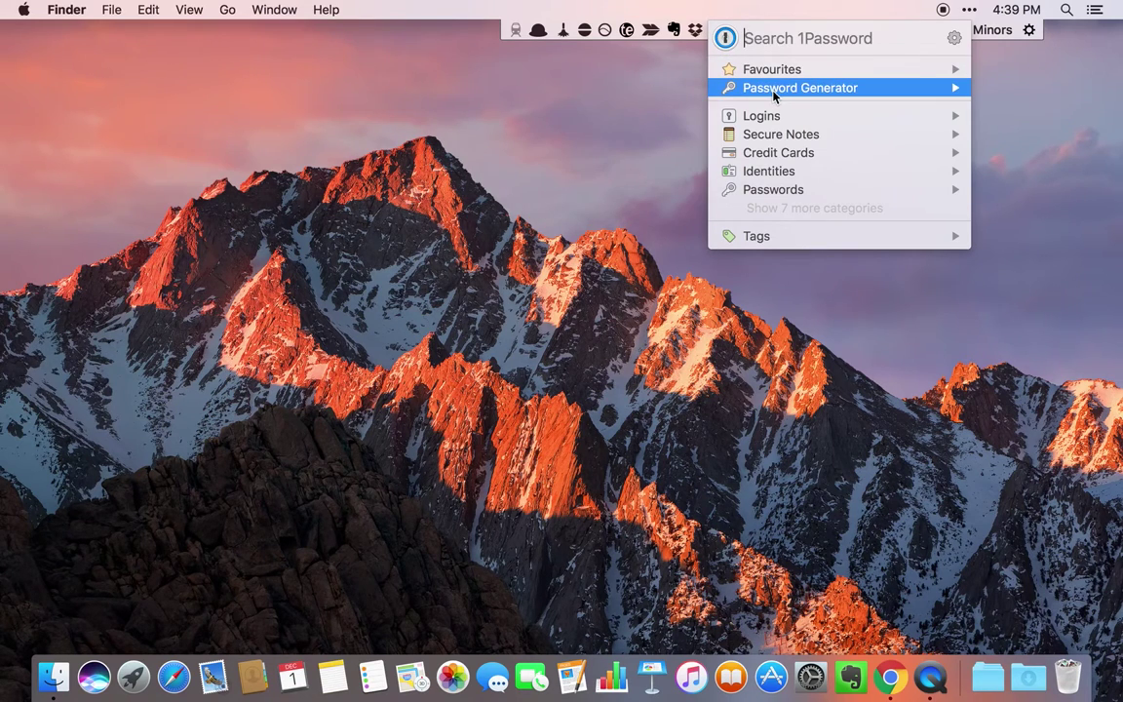
{"action": "mouse_move", "coordinate": [774, 95]}
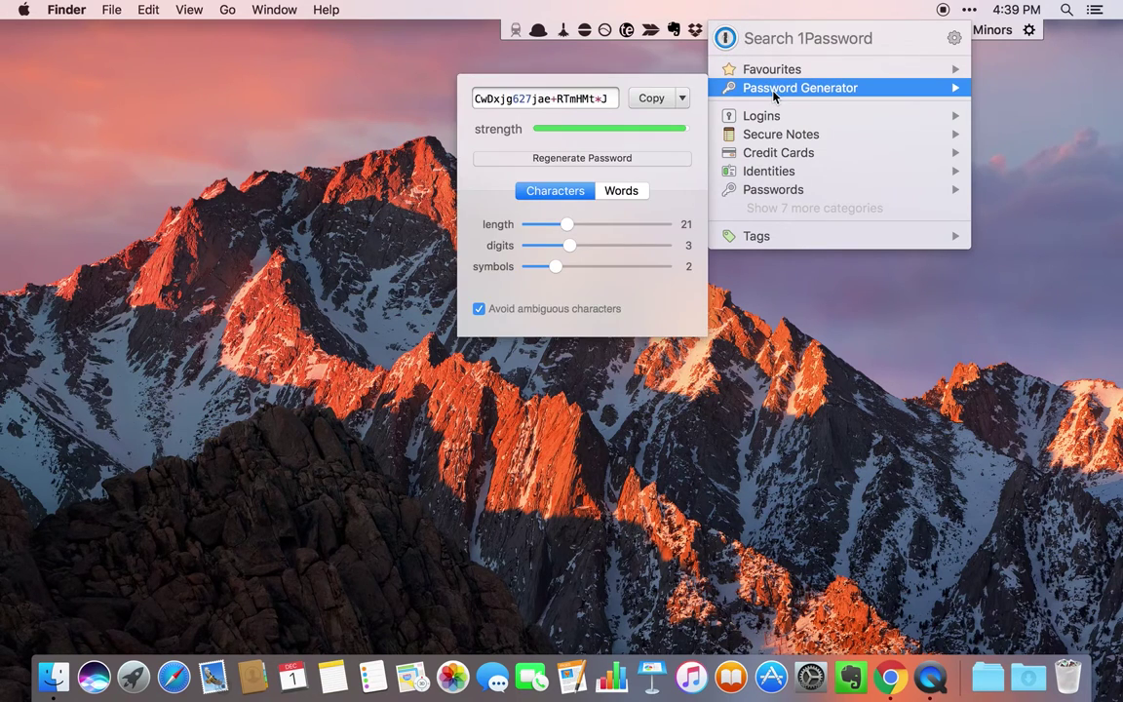
{"action": "left_click", "coordinate": [827, 308]}
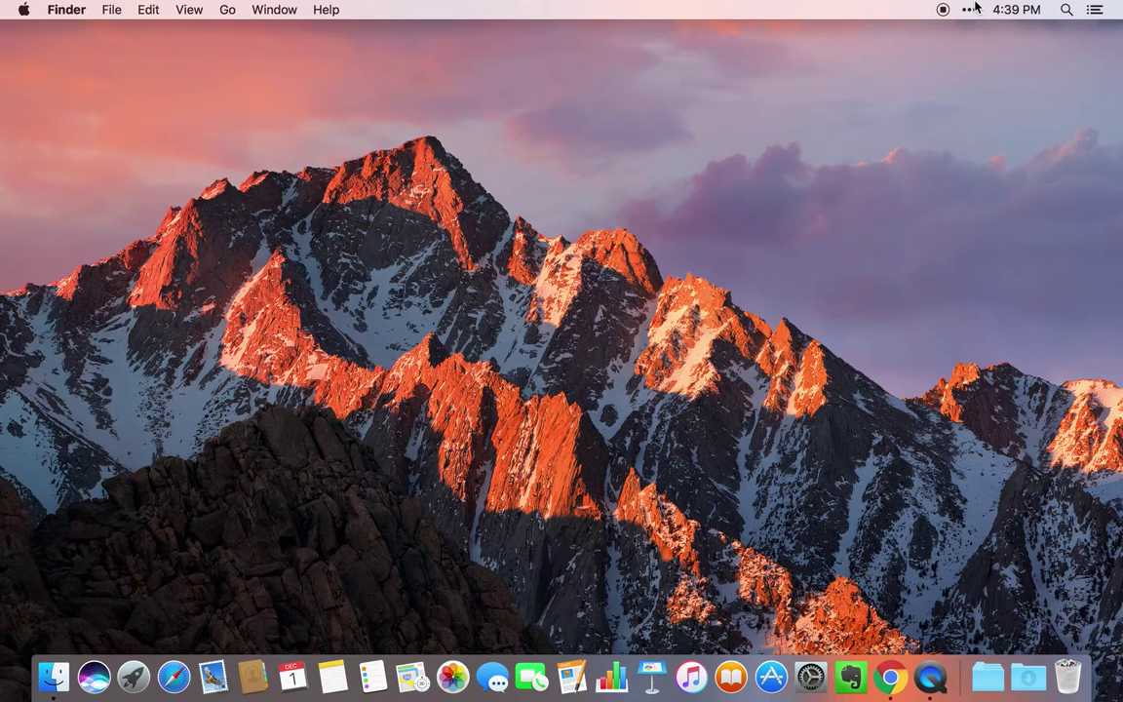
- Reopen 1Password mini to view Favourites, close it, and open RescueTime's menu
{"action": "left_click", "coordinate": [968, 9]}
{"action": "left_click", "coordinate": [721, 33]}
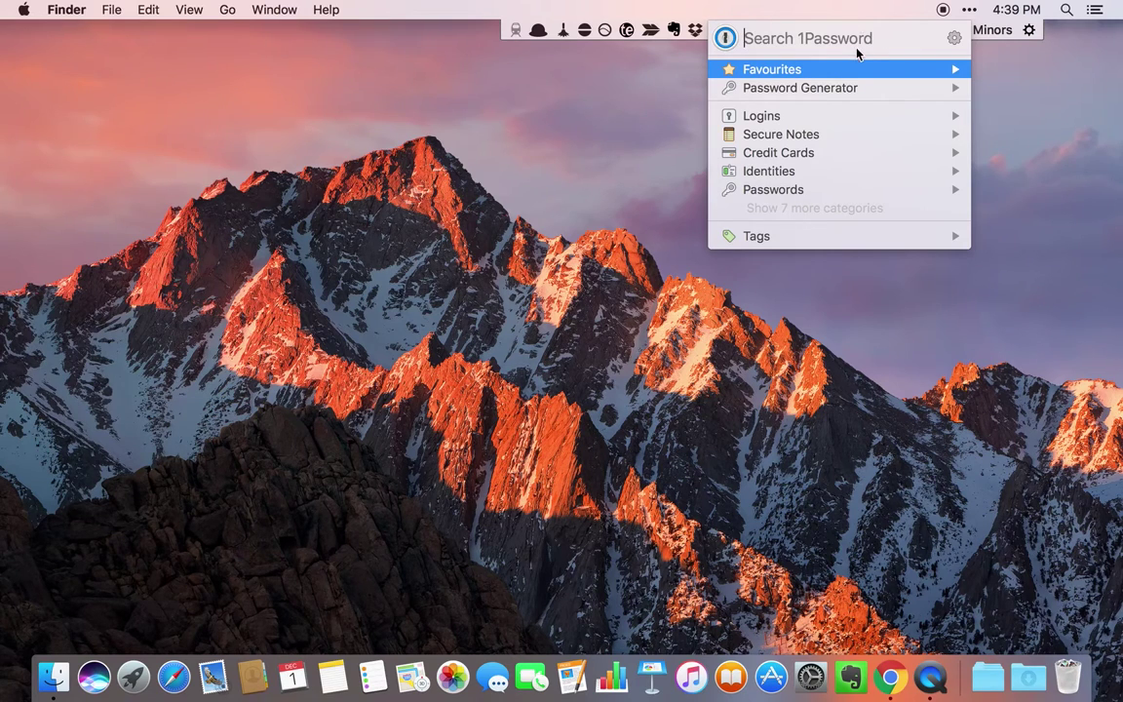
{"action": "mouse_move", "coordinate": [824, 75]}
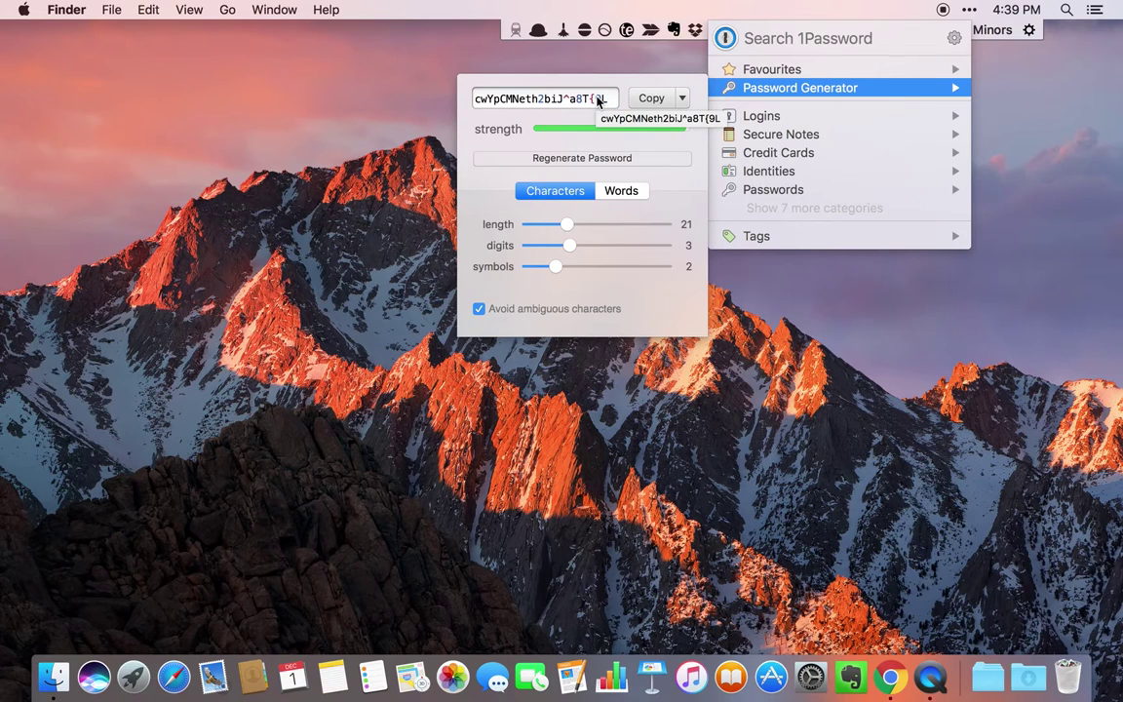
{"action": "left_click", "coordinate": [970, 10]}
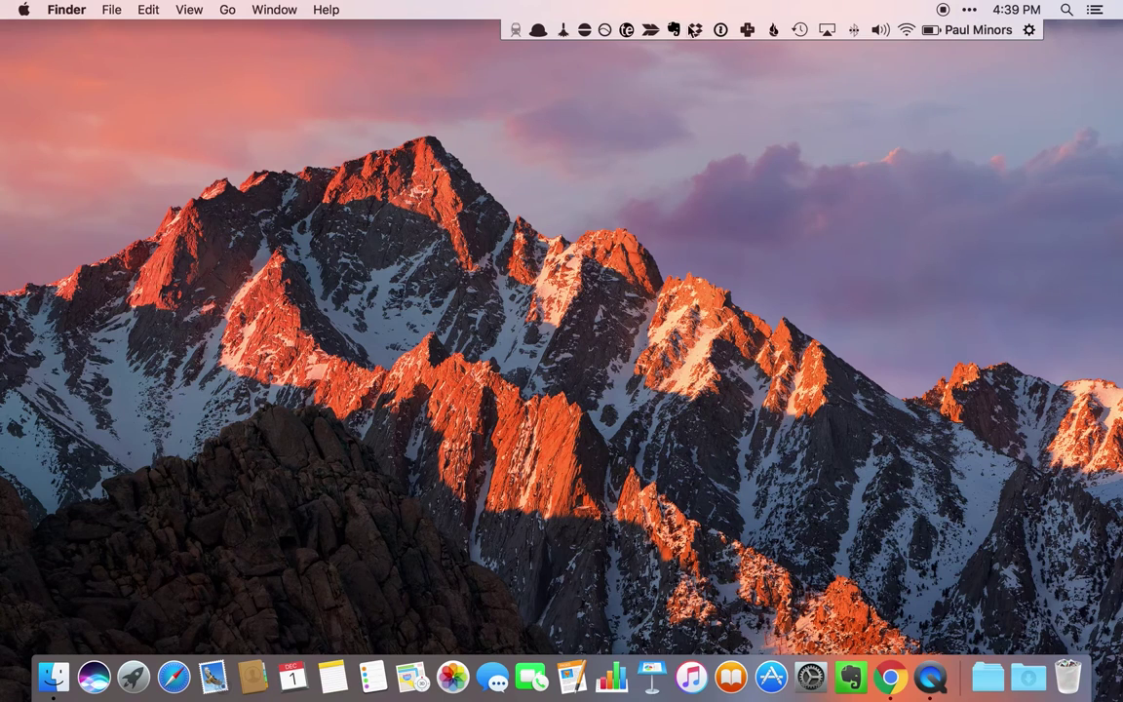
{"action": "left_click", "coordinate": [747, 31]}
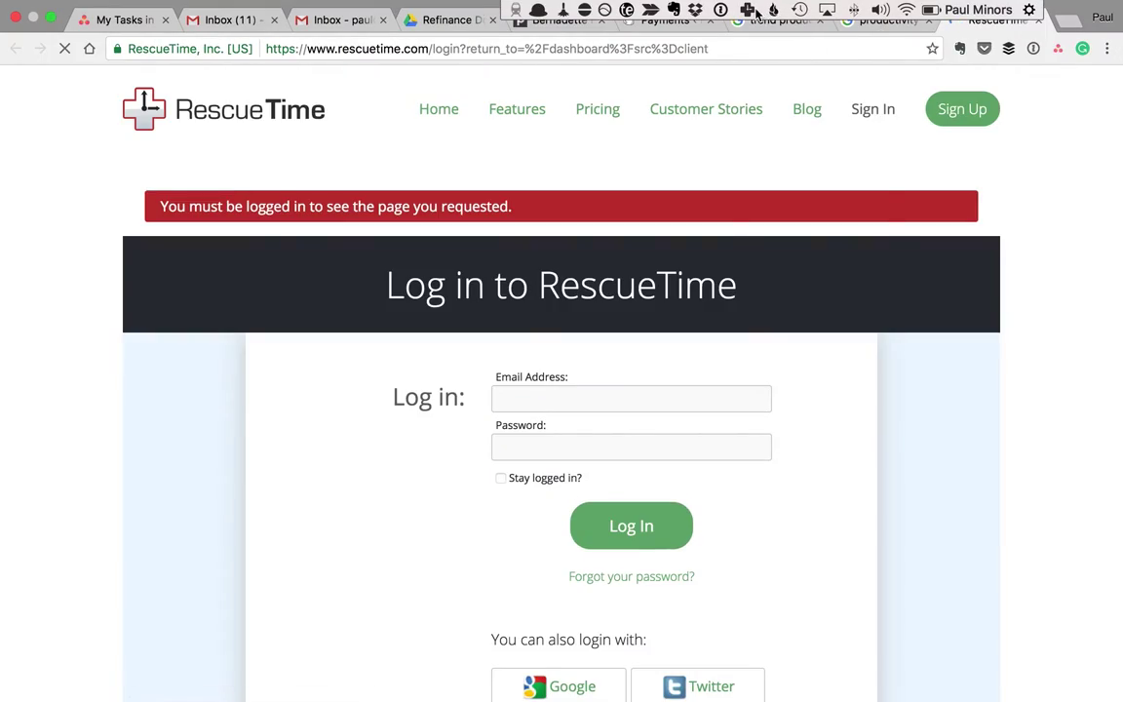
- Reopen RescueTime's options menu from Bartender's hidden-icon row
{"action": "left_click", "coordinate": [747, 9]}
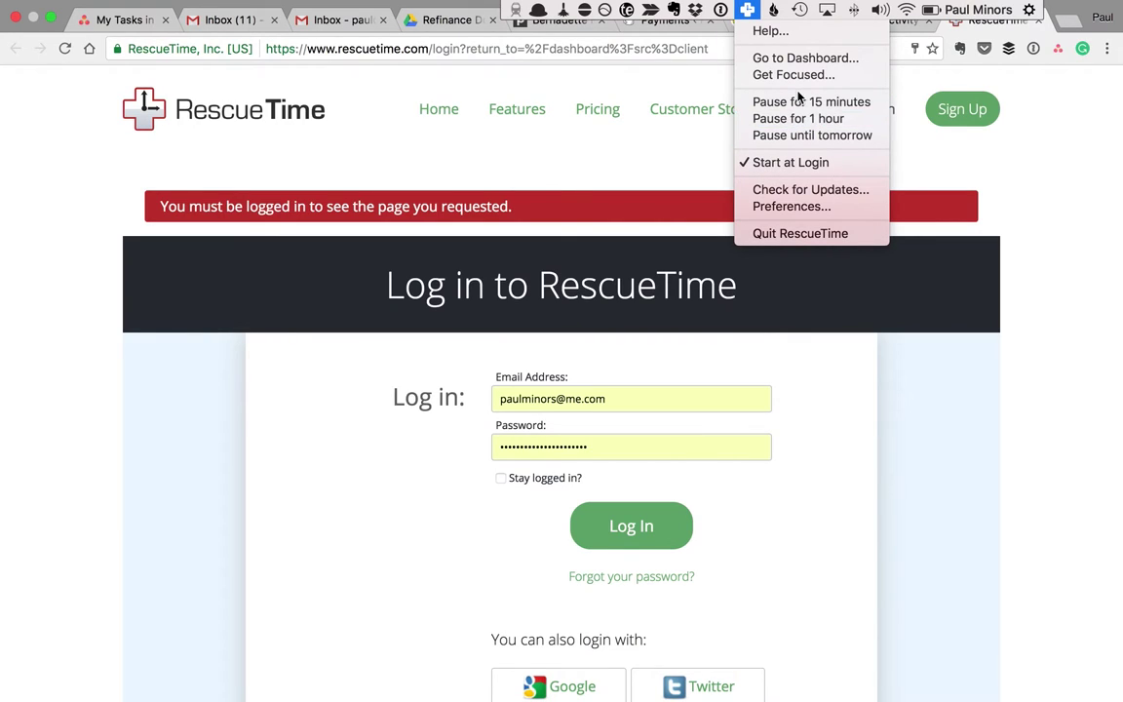
- Log in and scroll through the dashboard (7h 9m logged, pulse 69), then return to the desktop
{"action": "left_click", "coordinate": [702, 149]}
{"action": "left_click", "coordinate": [648, 542]}
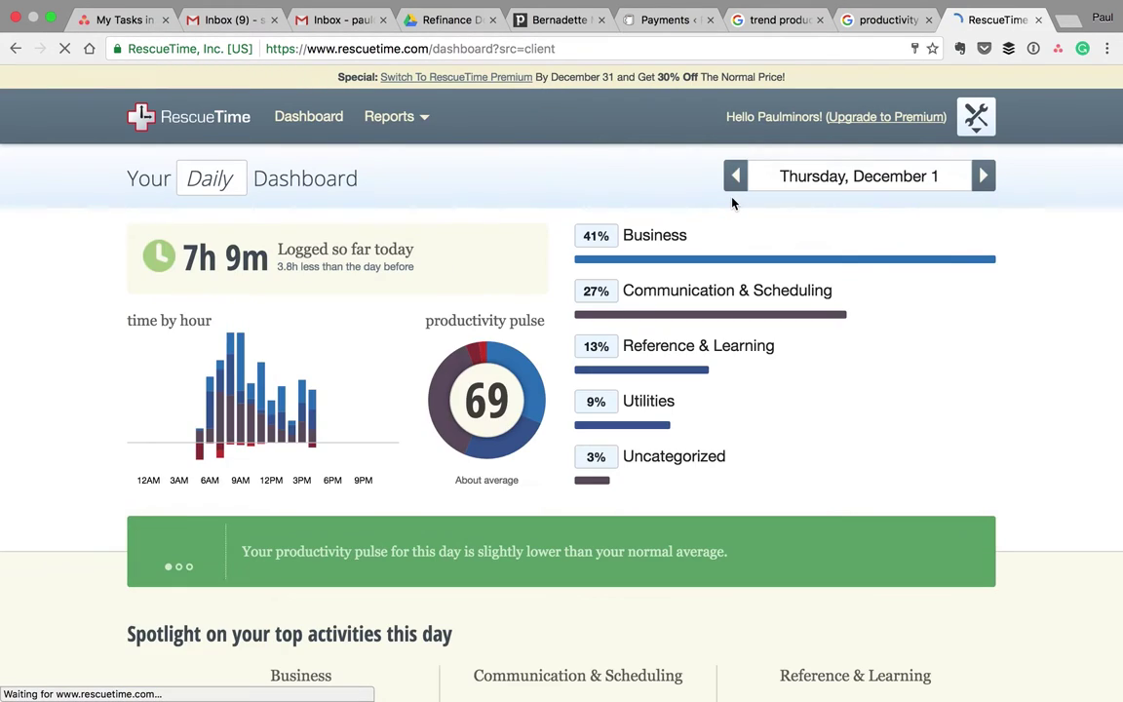
{"action": "scroll", "coordinate": [655, 184], "scroll_direction": "down", "scroll_amount": 2}
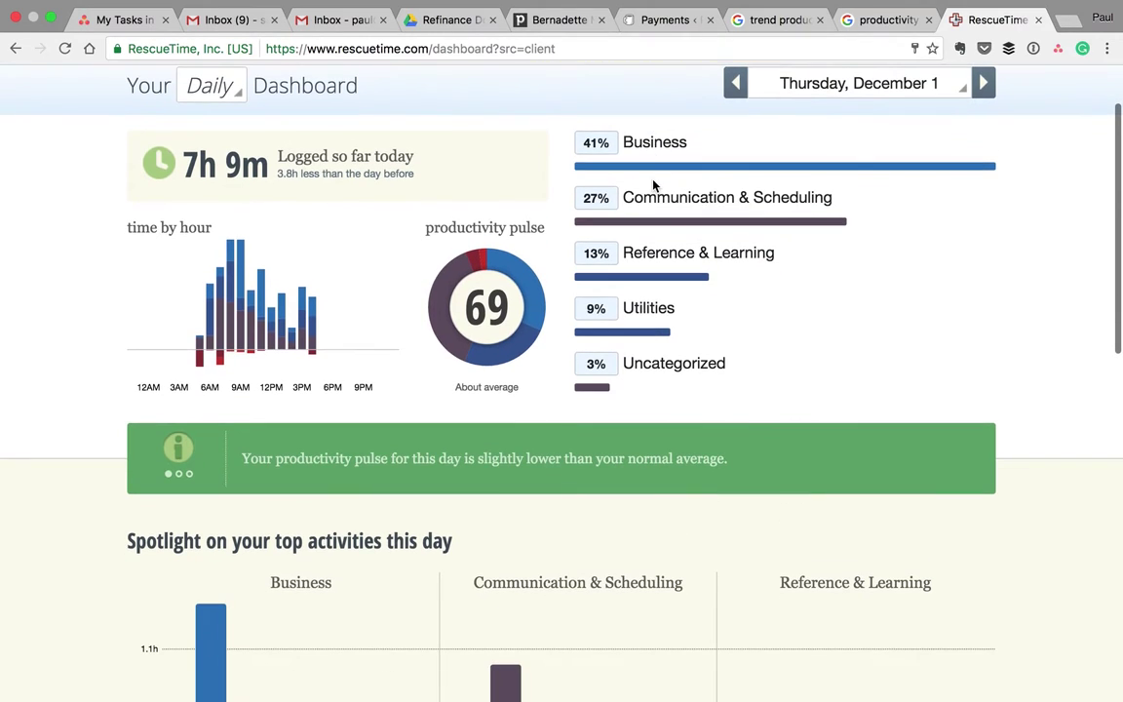
{"action": "scroll", "coordinate": [687, 254], "scroll_direction": "down", "scroll_amount": 2}
{"action": "scroll", "coordinate": [633, 277], "scroll_direction": "down", "scroll_amount": 3}
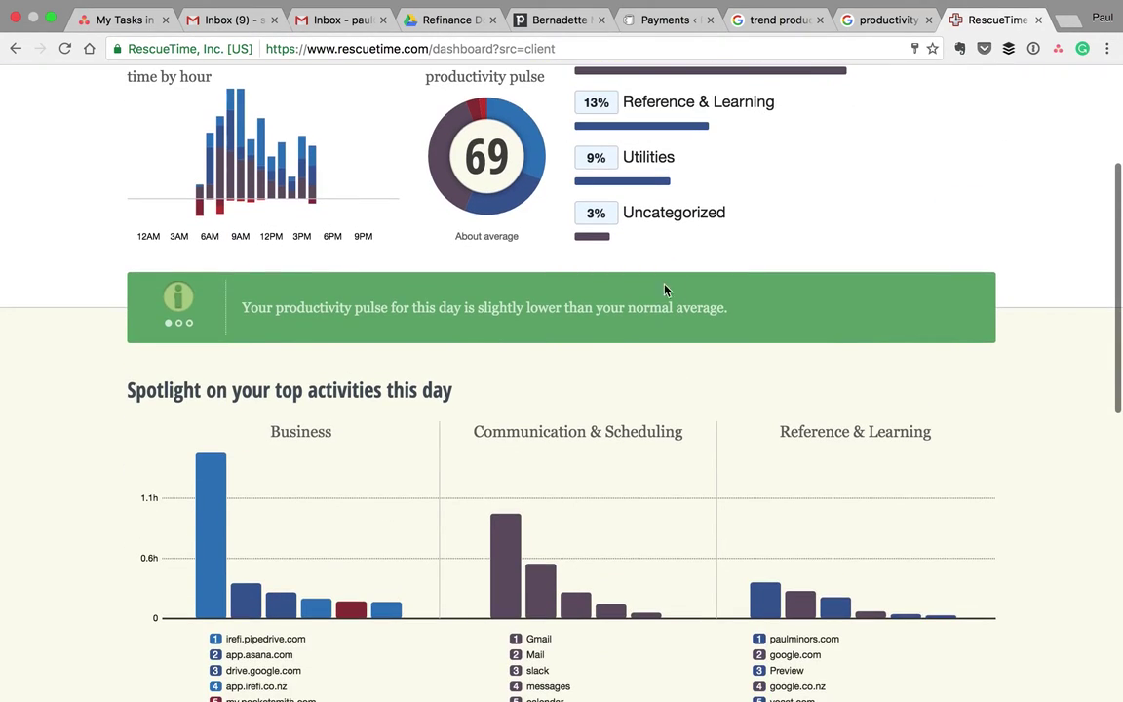
{"action": "scroll", "coordinate": [585, 312], "scroll_direction": "up", "scroll_amount": 4}
{"action": "mouse_move", "coordinate": [474, 220]}
{"action": "scroll", "coordinate": [475, 220], "scroll_direction": "up", "scroll_amount": 1}
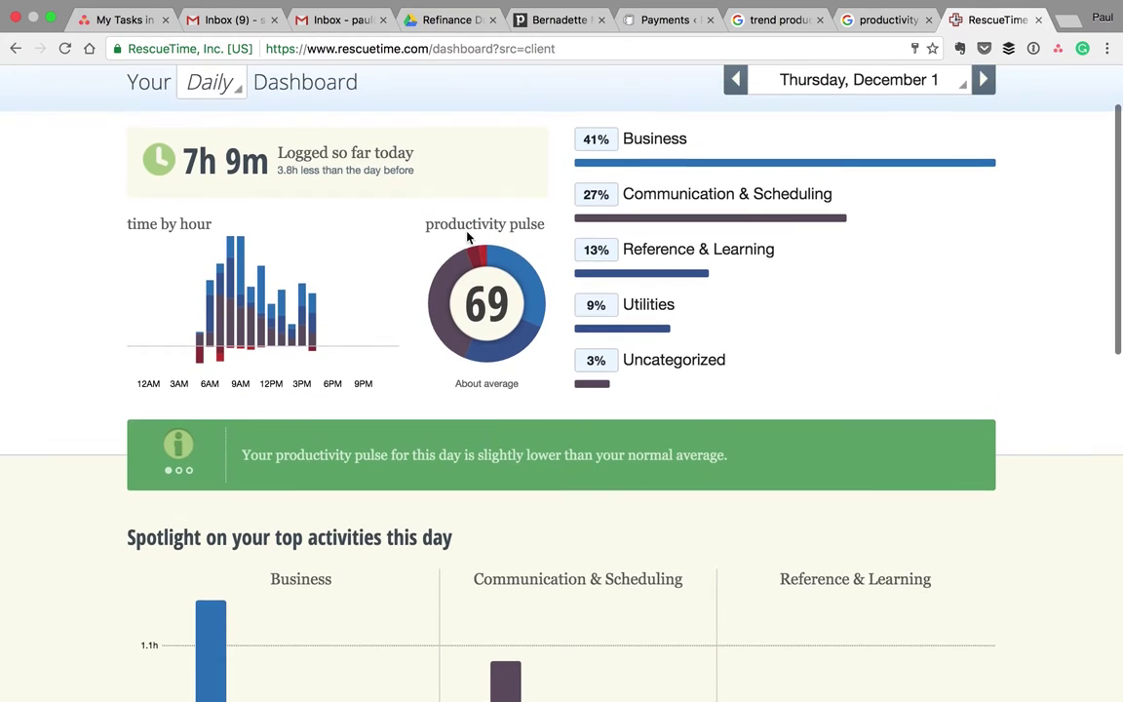
{"action": "mouse_move", "coordinate": [528, 283]}
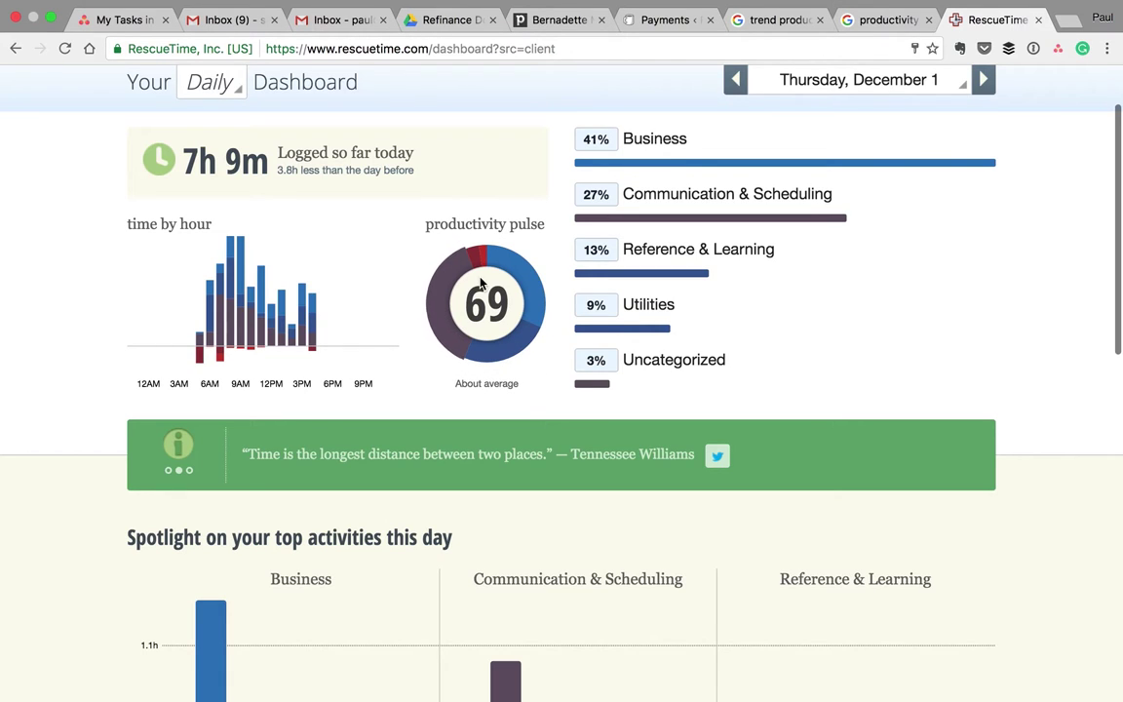
{"action": "scroll", "coordinate": [484, 288], "scroll_direction": "down", "scroll_amount": 4}
{"action": "scroll", "coordinate": [486, 286], "scroll_direction": "up", "scroll_amount": 4}
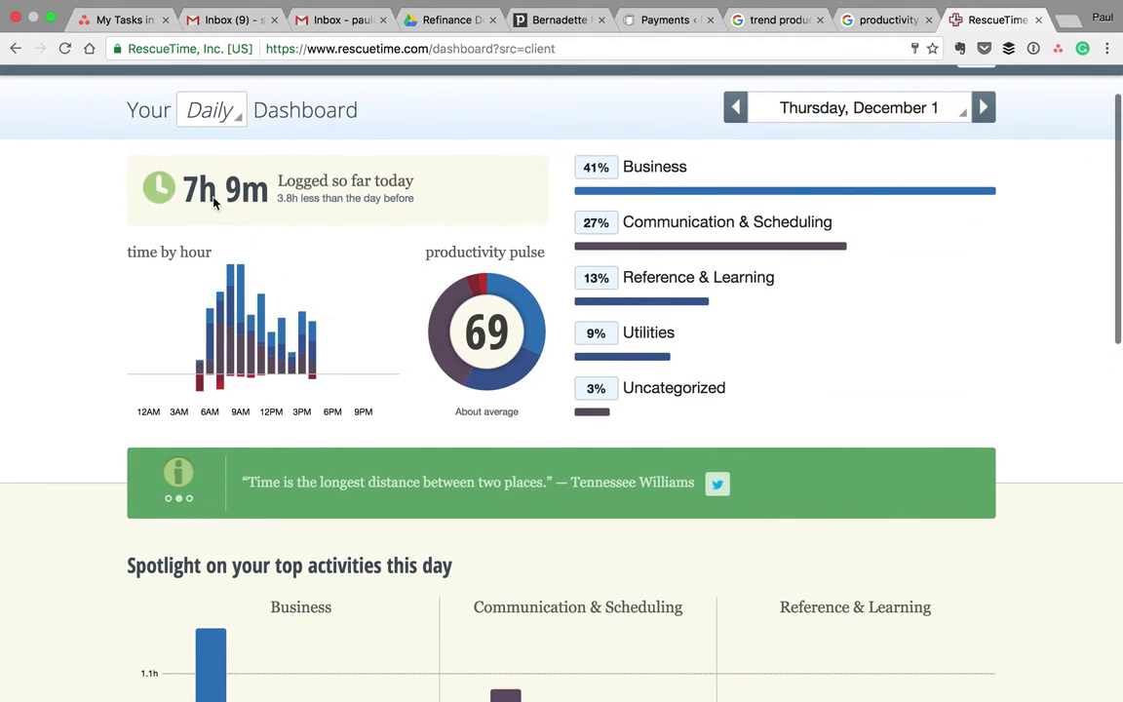
{"action": "scroll", "coordinate": [276, 235], "scroll_direction": "down", "scroll_amount": 4}
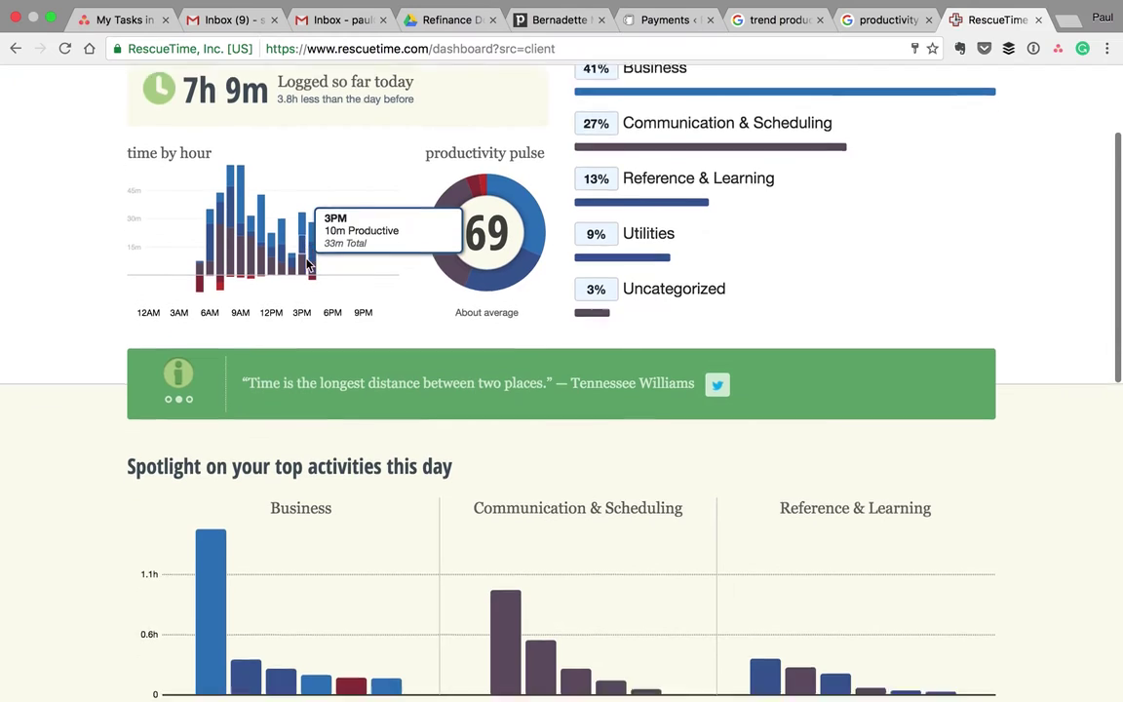
{"action": "scroll", "coordinate": [200, 191], "scroll_direction": "up", "scroll_amount": 1}
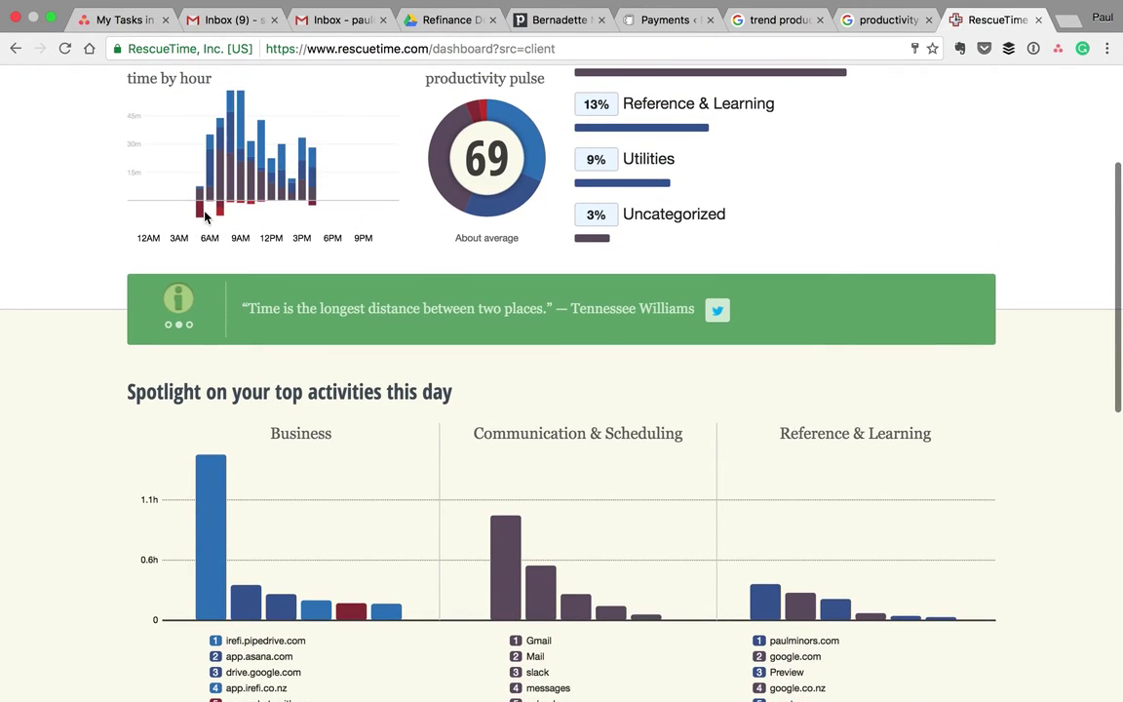
{"action": "scroll", "coordinate": [485, 346], "scroll_direction": "down", "scroll_amount": 4}
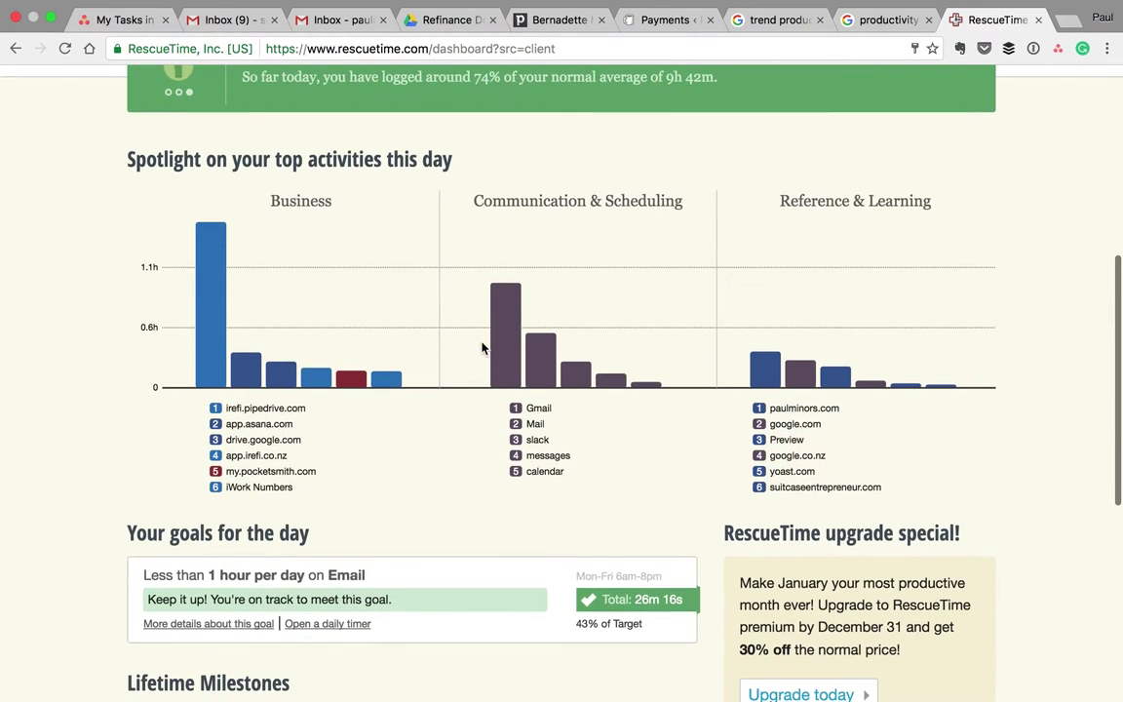
{"action": "scroll", "coordinate": [483, 346], "scroll_direction": "up", "scroll_amount": 7}
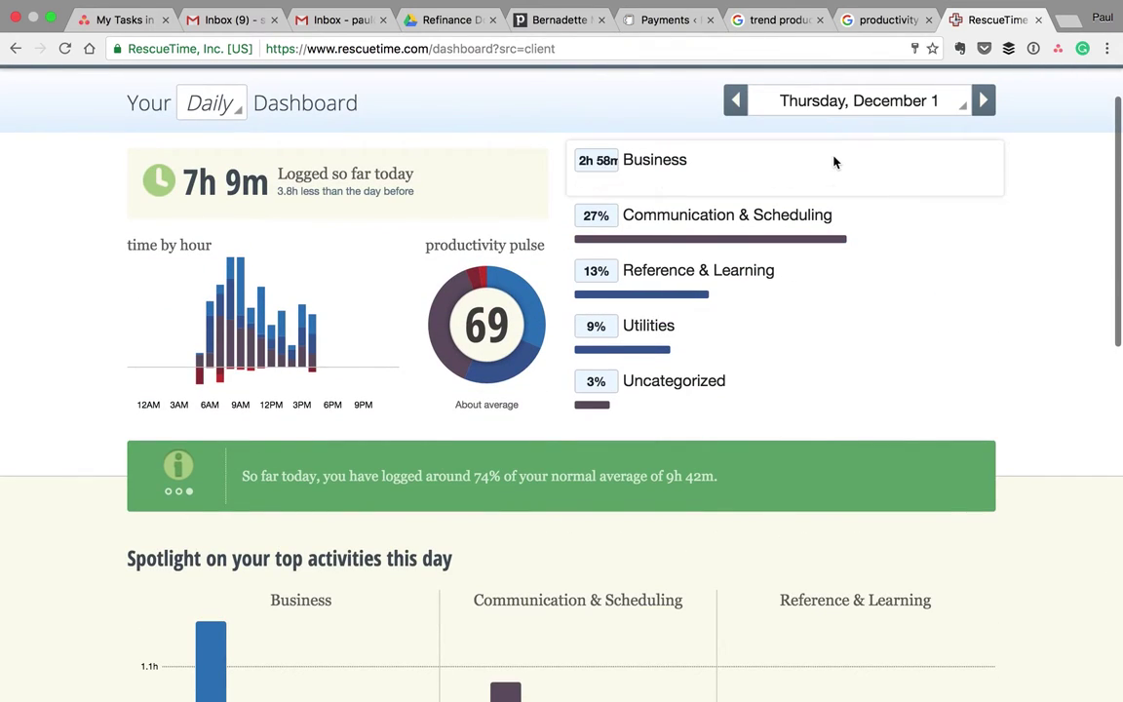
{"action": "key", "text": "ctrl+Left"}
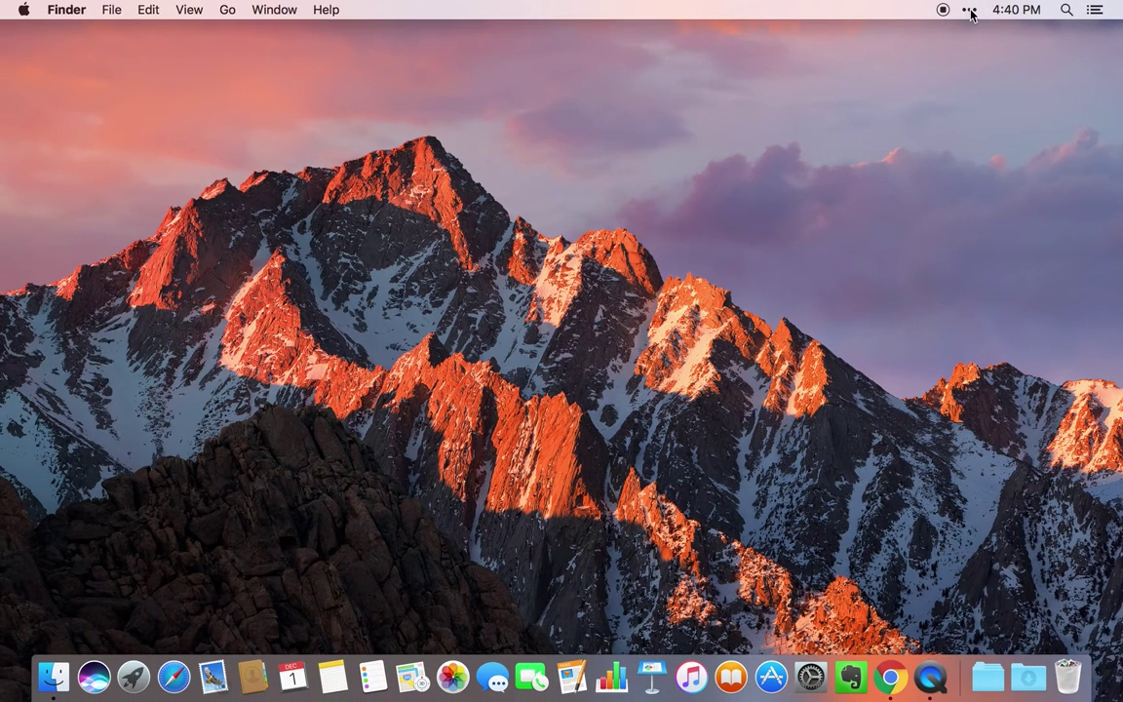
- Open Backblaze Preferences from its flame icon in Bartender's row, then show all preference panes
{"action": "left_click", "coordinate": [968, 11]}
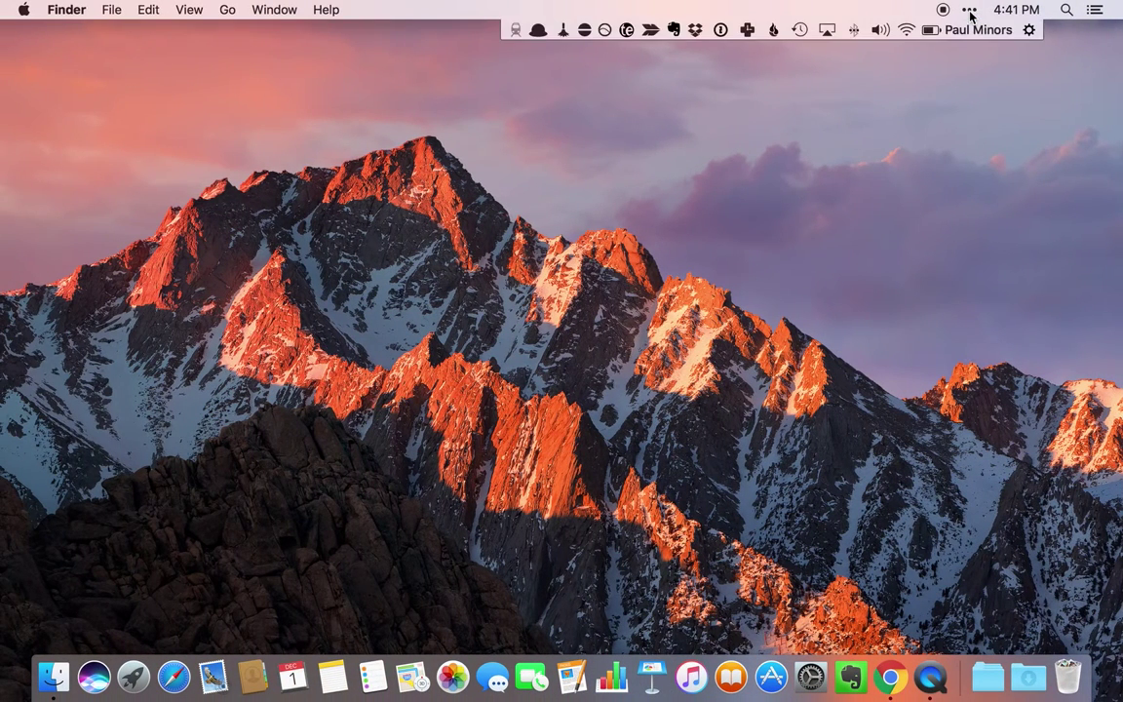
{"action": "left_click", "coordinate": [773, 30]}
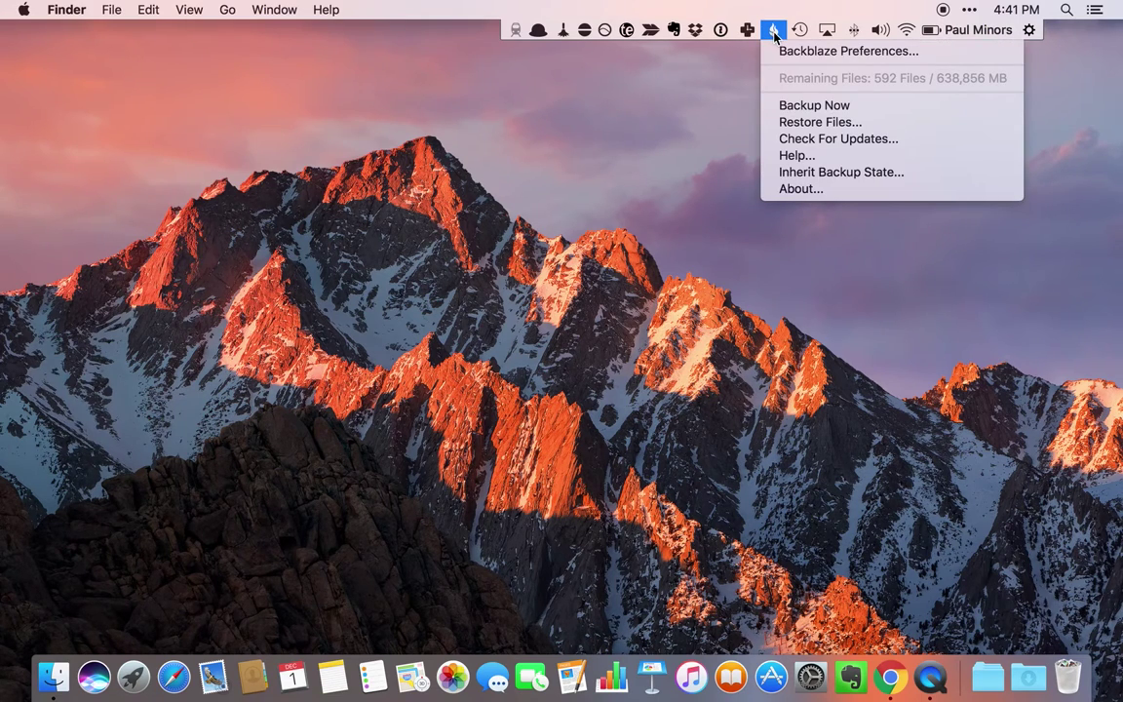
{"action": "left_click", "coordinate": [791, 51]}
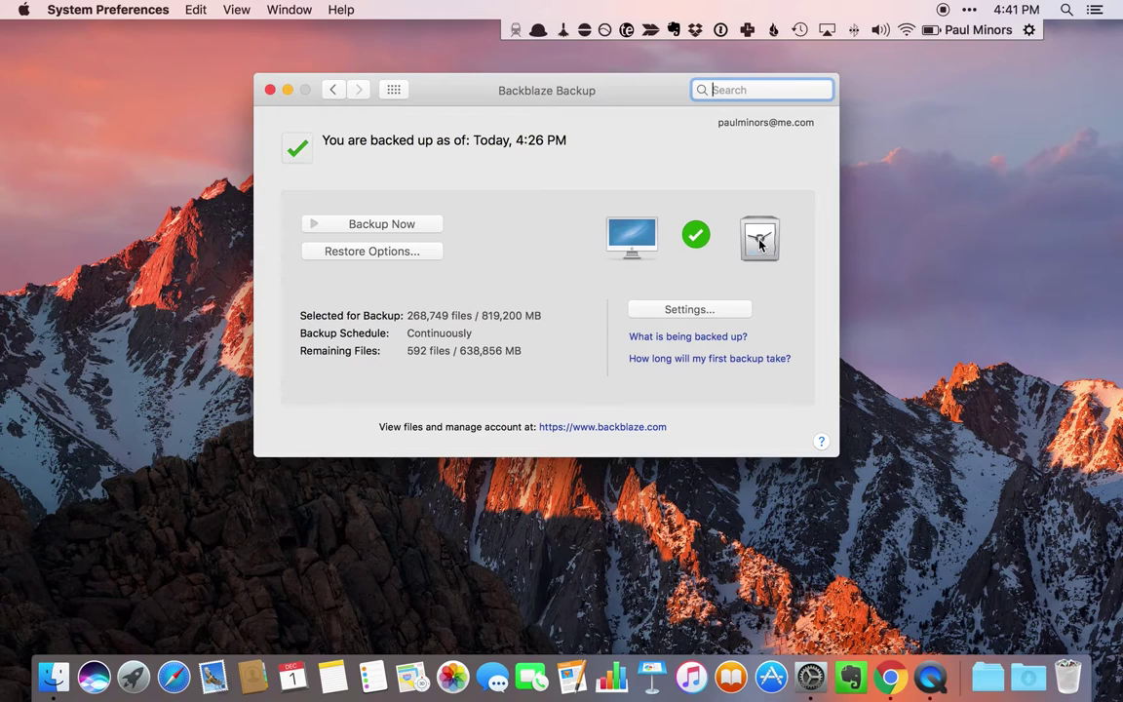
{"action": "left_click", "coordinate": [394, 88]}
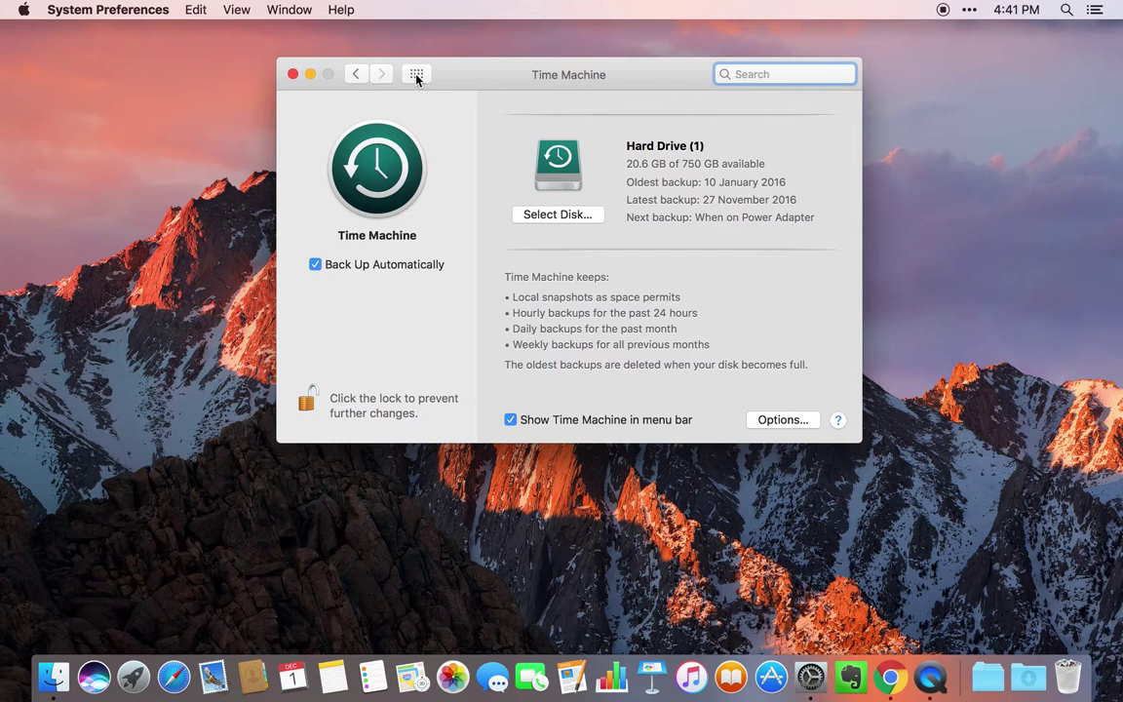
{"action": "left_click", "coordinate": [416, 74]}
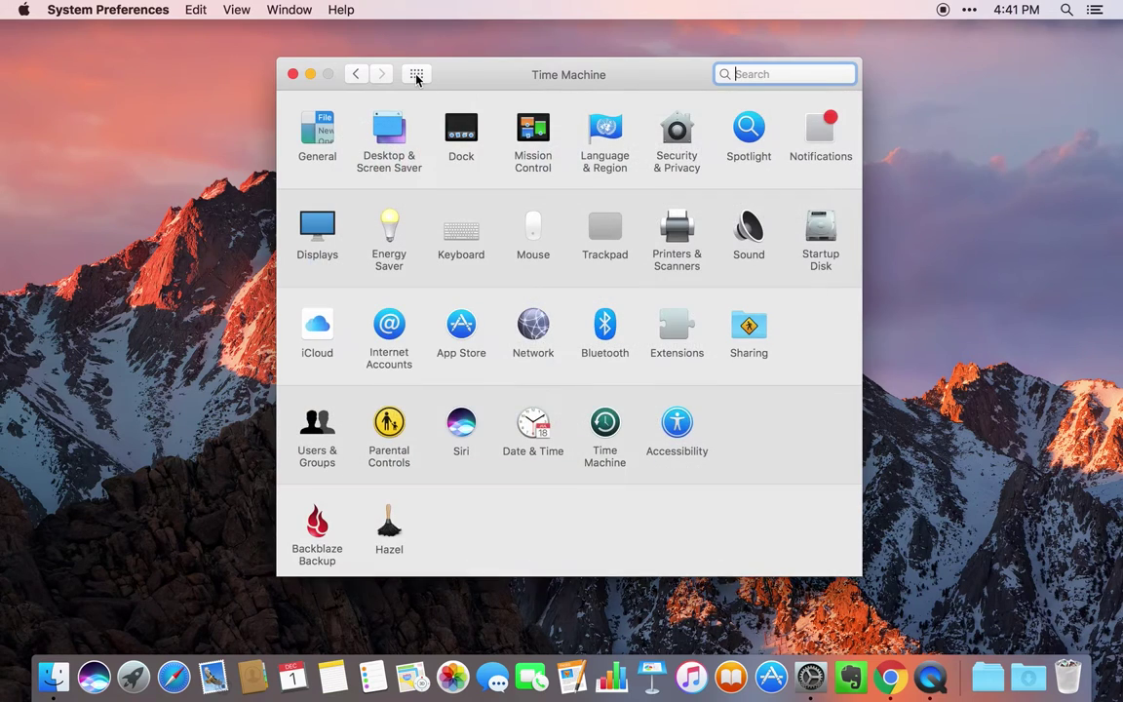
{"action": "left_click", "coordinate": [317, 526]}
{"action": "left_click_drag", "start_coordinate": [603, 78], "coordinate": [598, 89]}
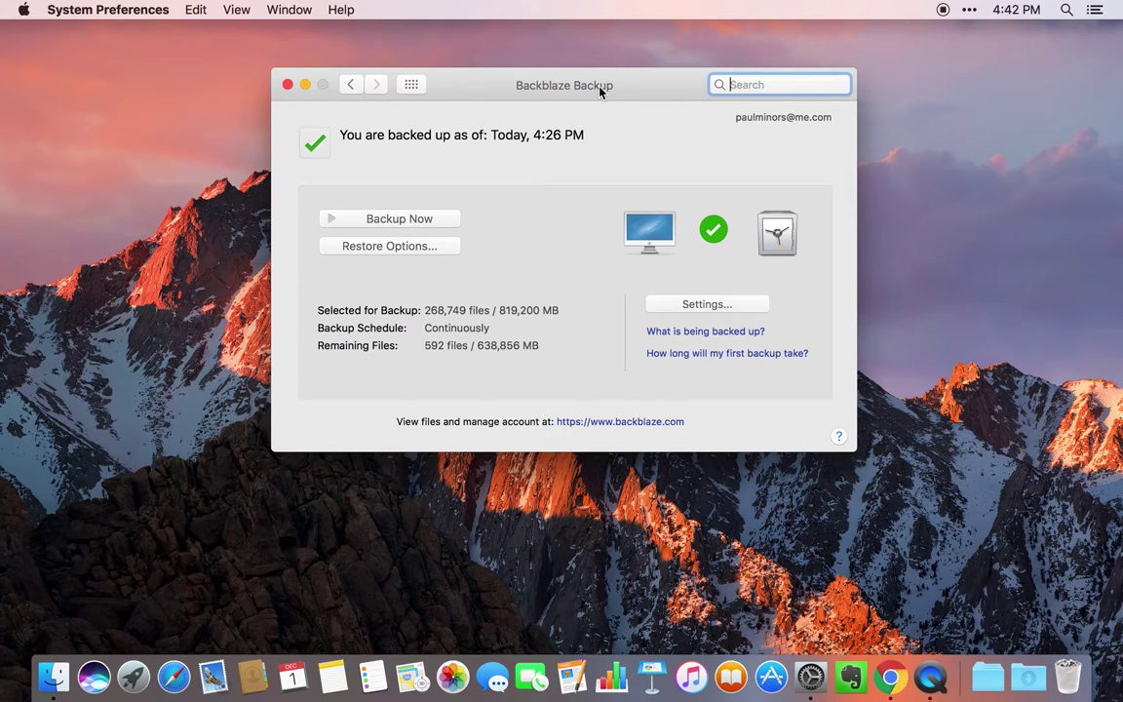
{"action": "left_click", "coordinate": [288, 84]}
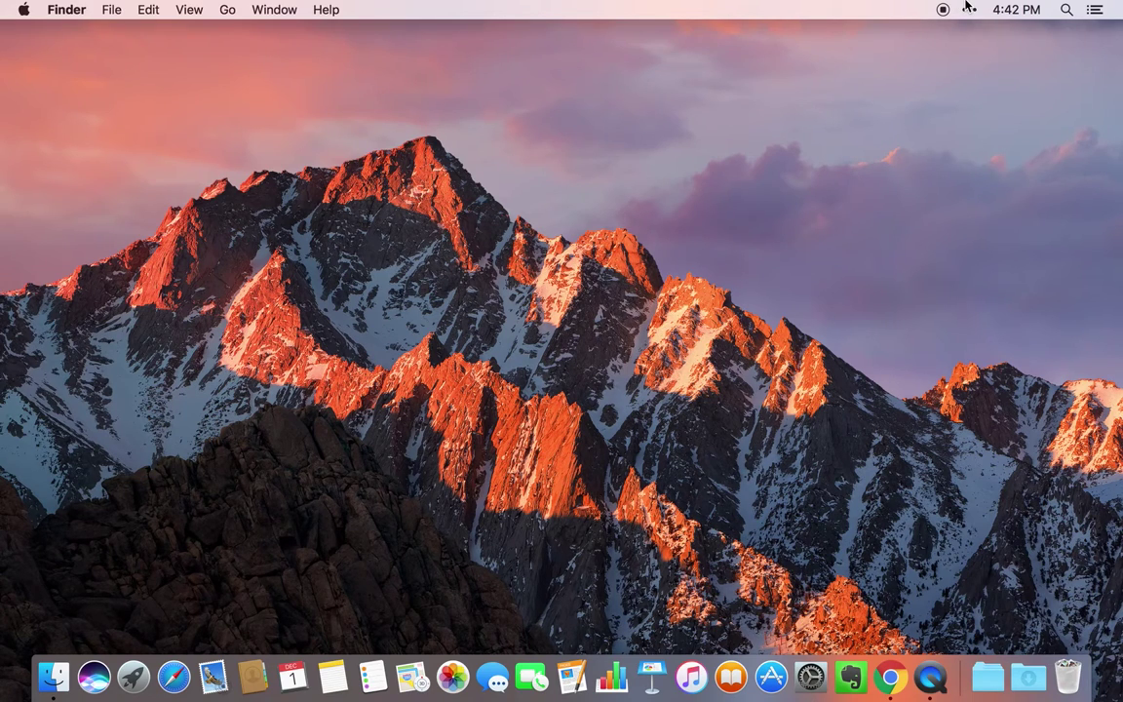
- Open and close the Backblaze, Time Machine, AirPlay, Bluetooth, volume and Wi-Fi menus in Bartender's row
{"action": "left_click", "coordinate": [967, 8]}
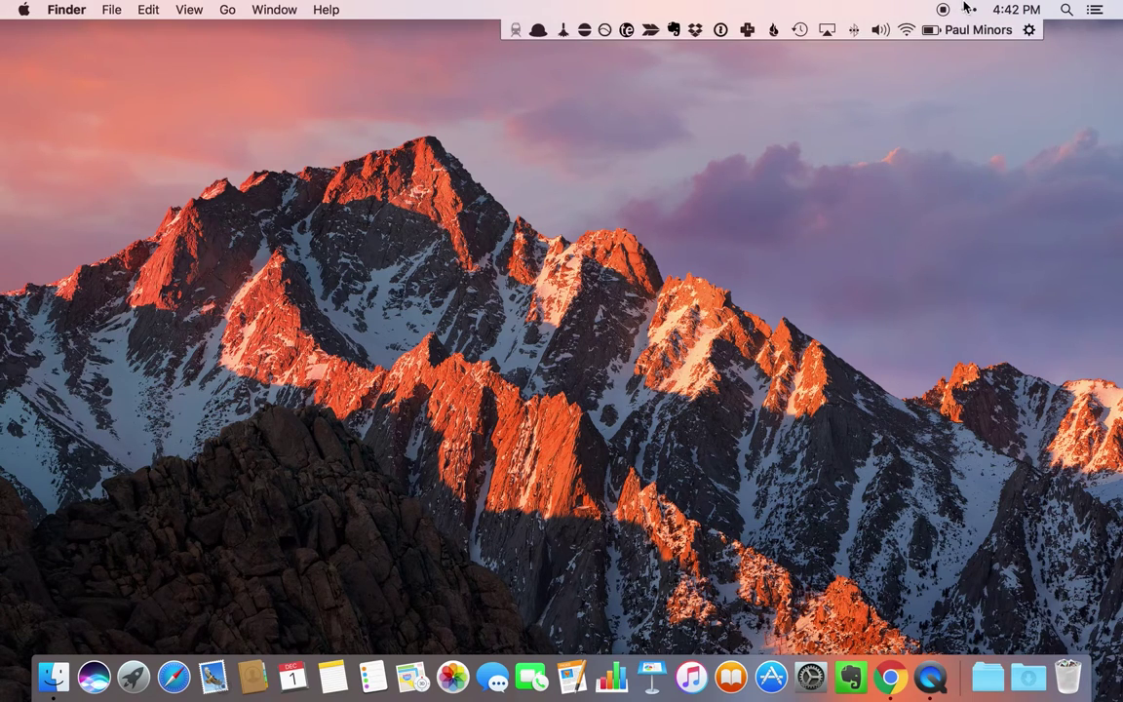
{"action": "left_click", "coordinate": [776, 32]}
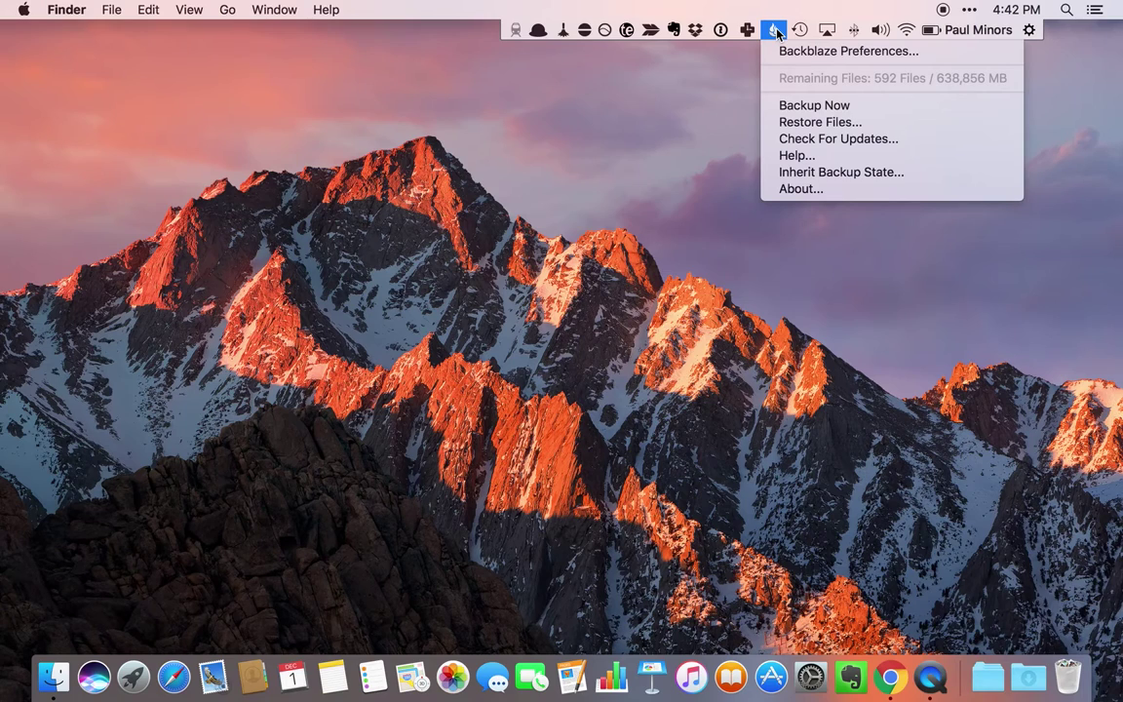
{"action": "left_click", "coordinate": [776, 32]}
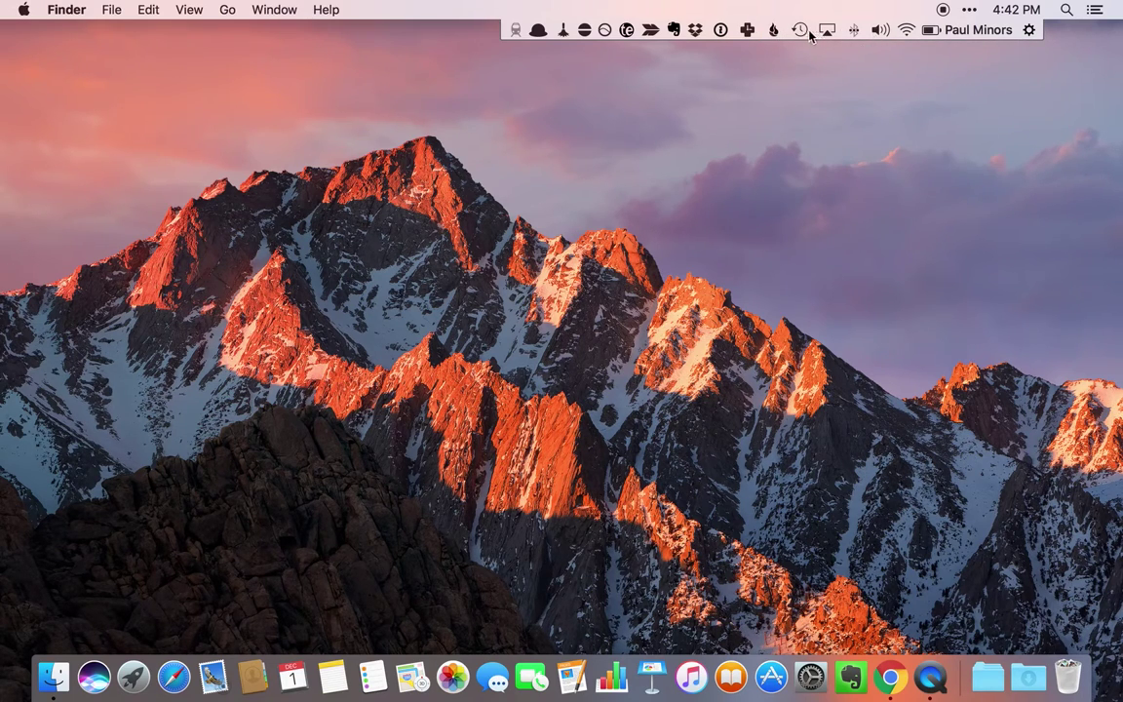
{"action": "left_click", "coordinate": [800, 31]}
{"action": "left_click", "coordinate": [826, 31]}
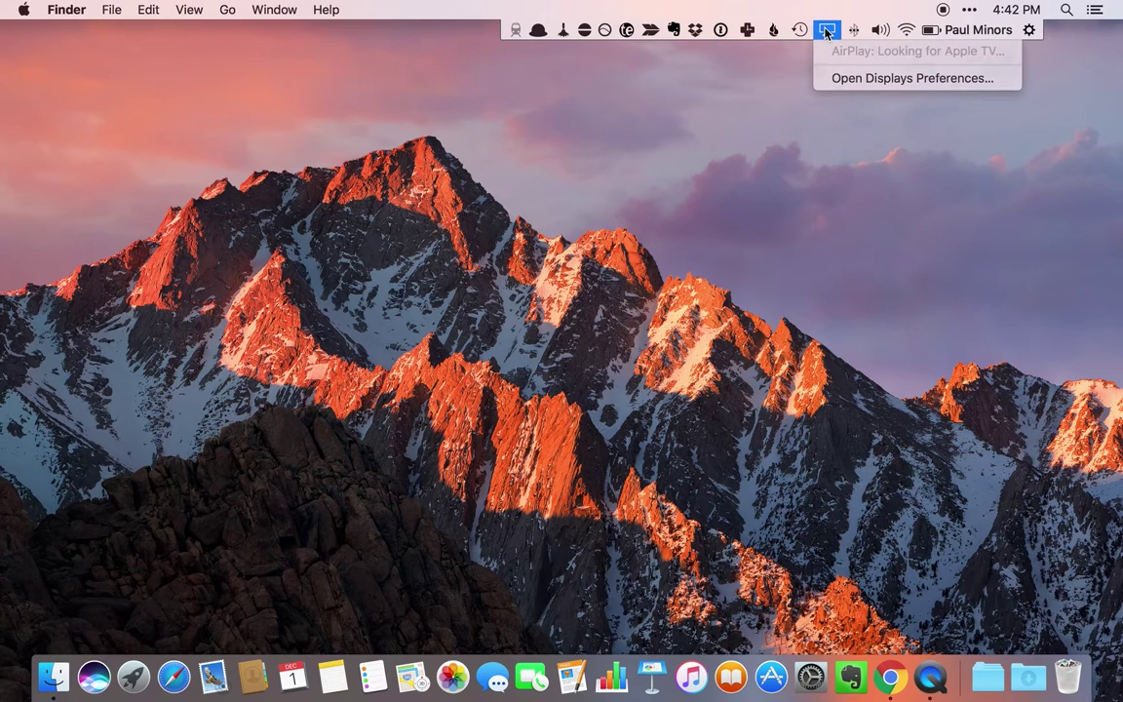
{"action": "left_click", "coordinate": [826, 30]}
{"action": "left_click", "coordinate": [855, 30]}
{"action": "left_click", "coordinate": [854, 30]}
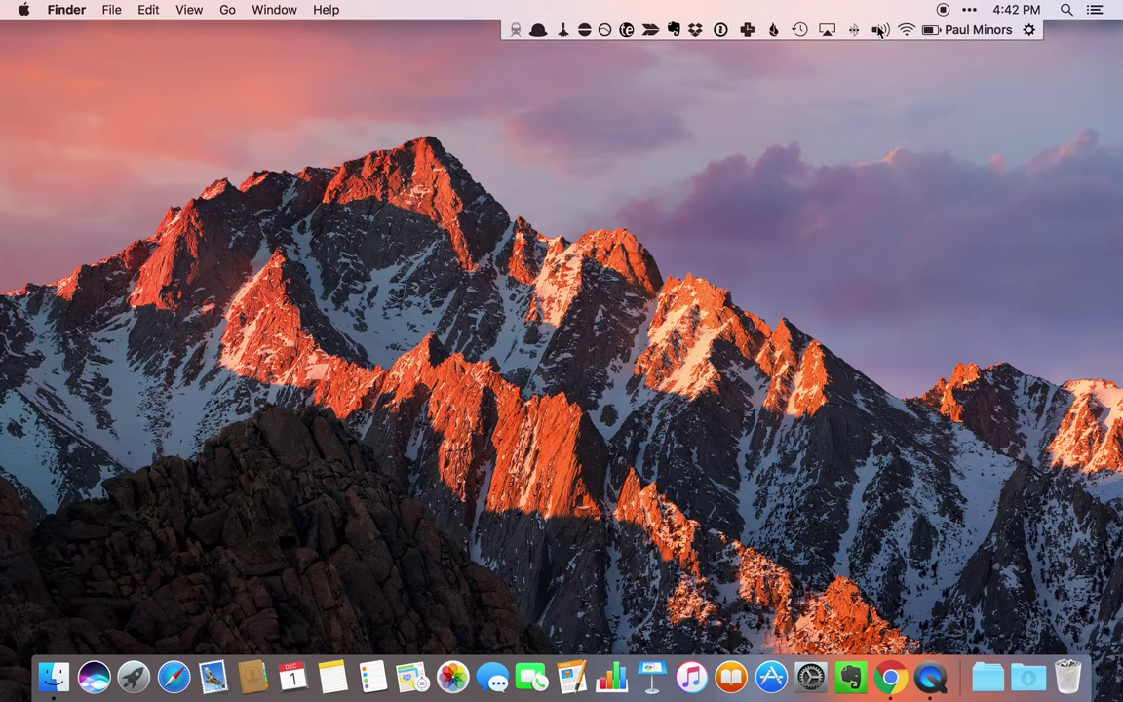
{"action": "left_click", "coordinate": [880, 30]}
{"action": "left_click", "coordinate": [879, 30]}
{"action": "left_click", "coordinate": [905, 30]}
{"action": "left_click", "coordinate": [904, 31]}
{"action": "left_click", "coordinate": [931, 30]}
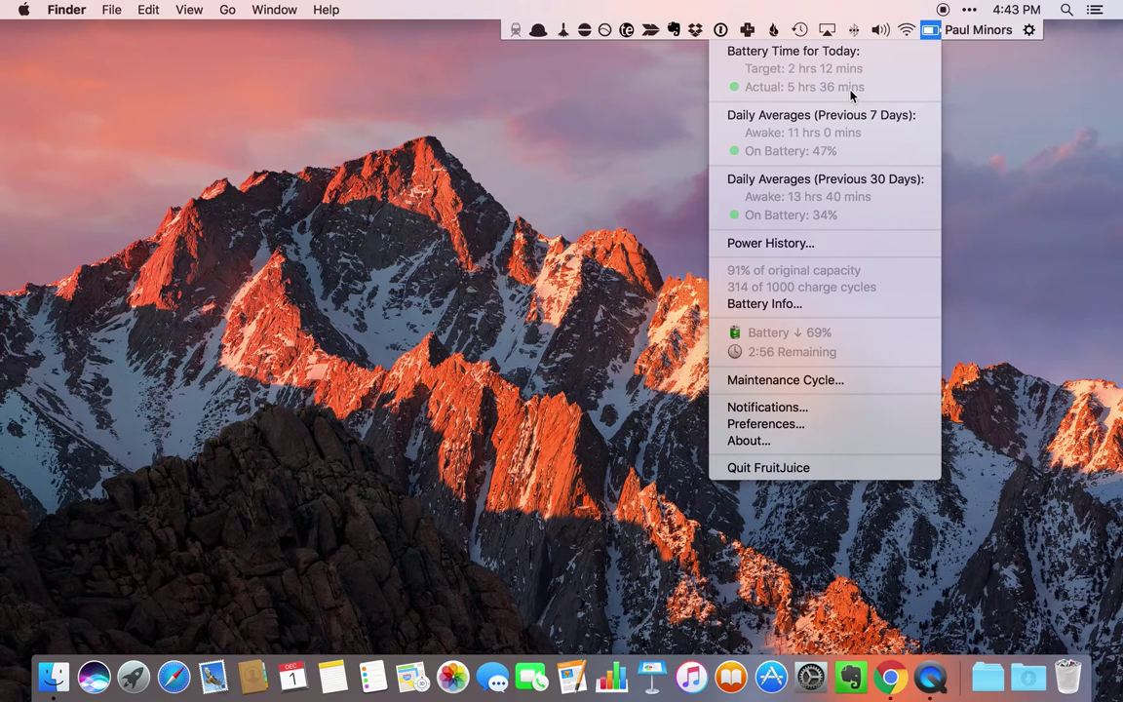
{"action": "left_click", "coordinate": [770, 243]}
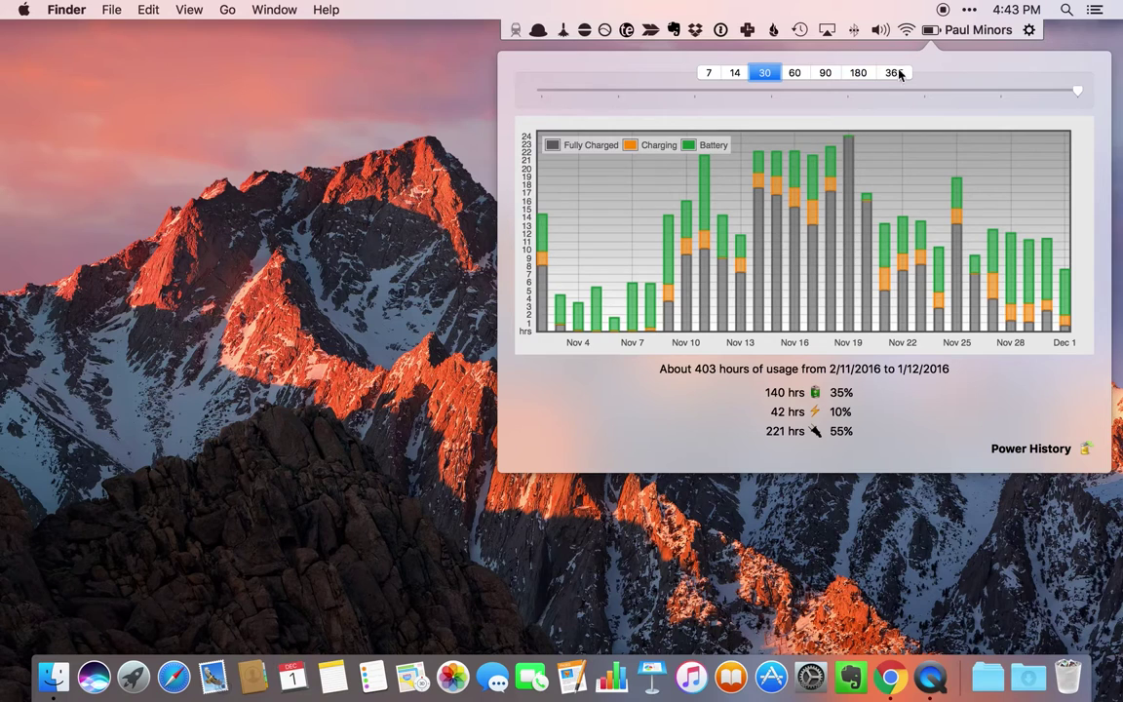
{"action": "left_click", "coordinate": [933, 36]}
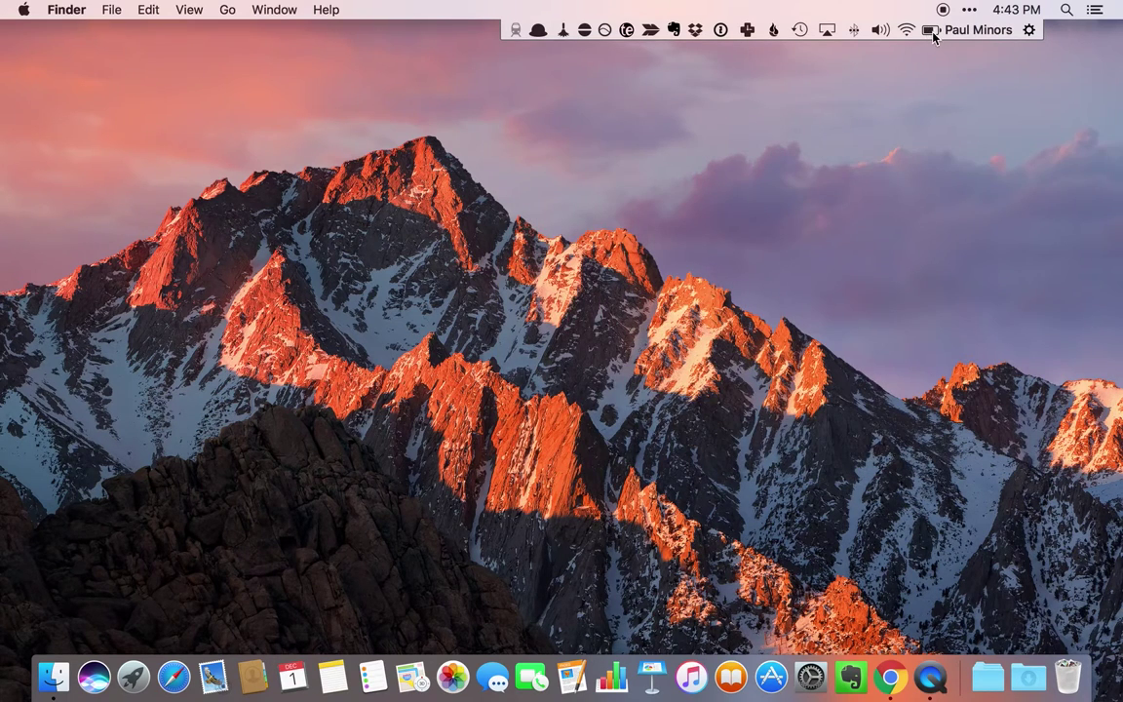
{"action": "left_click", "coordinate": [933, 32]}
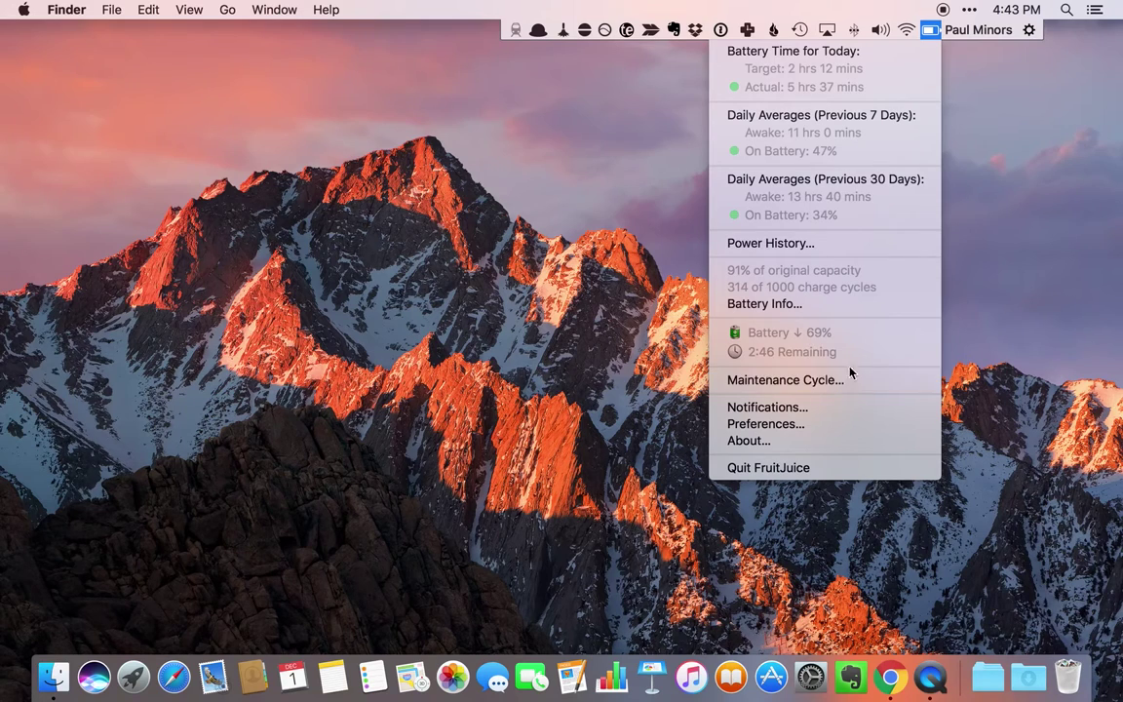
- View FruitJuice's Battery Info health details, close the panel, and collapse Bartender's hidden-icon strip
{"action": "left_click", "coordinate": [788, 307]}
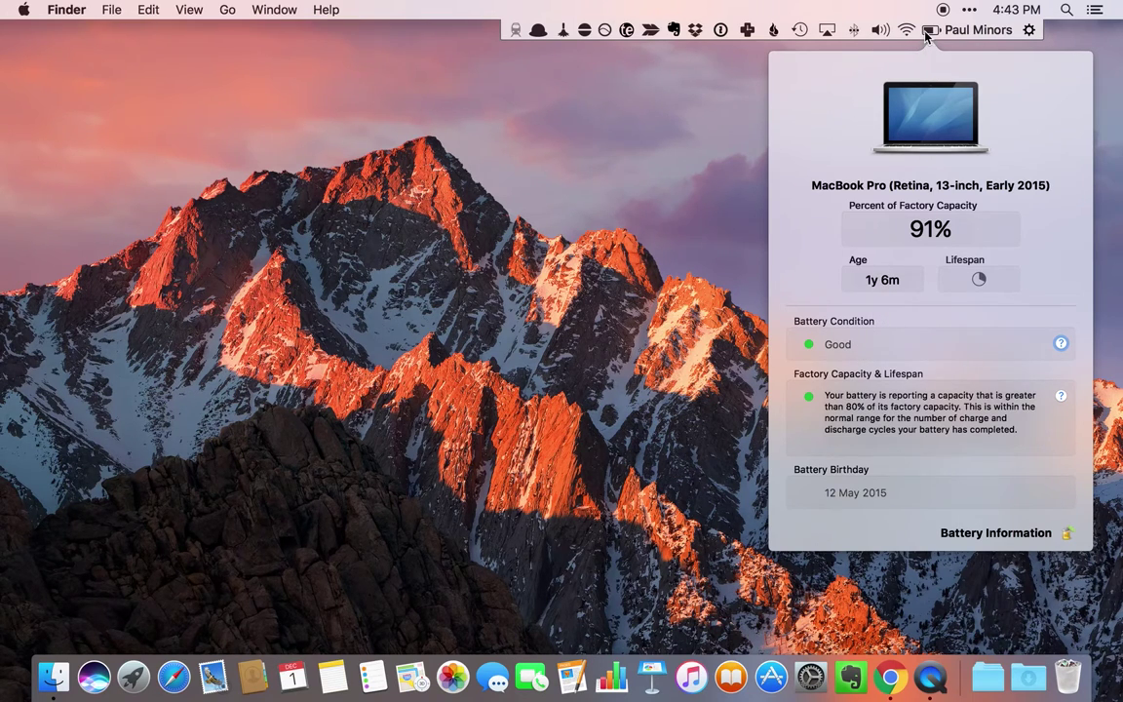
{"action": "left_click", "coordinate": [928, 32]}
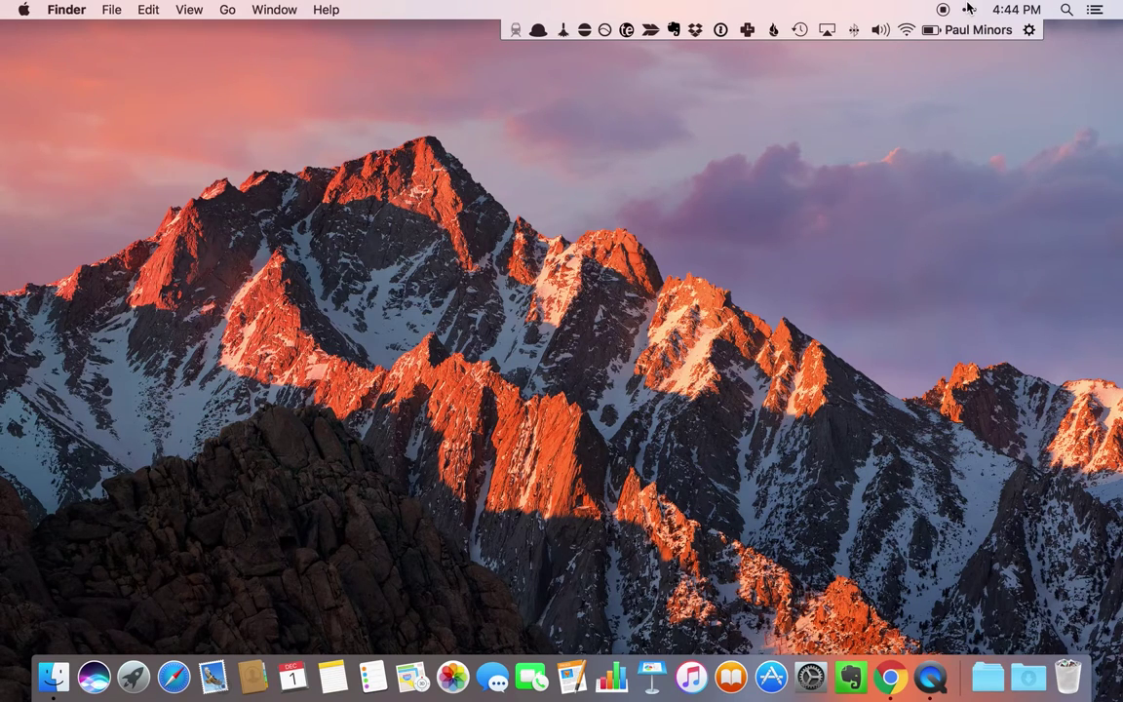
{"action": "left_click", "coordinate": [968, 9]}
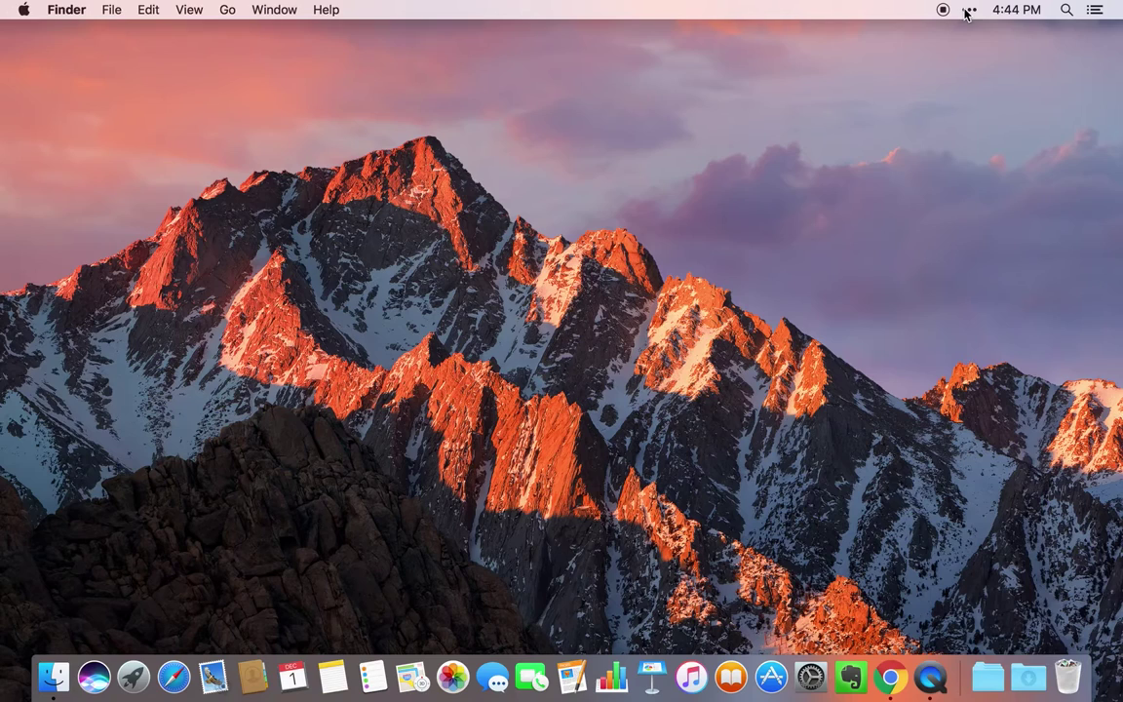